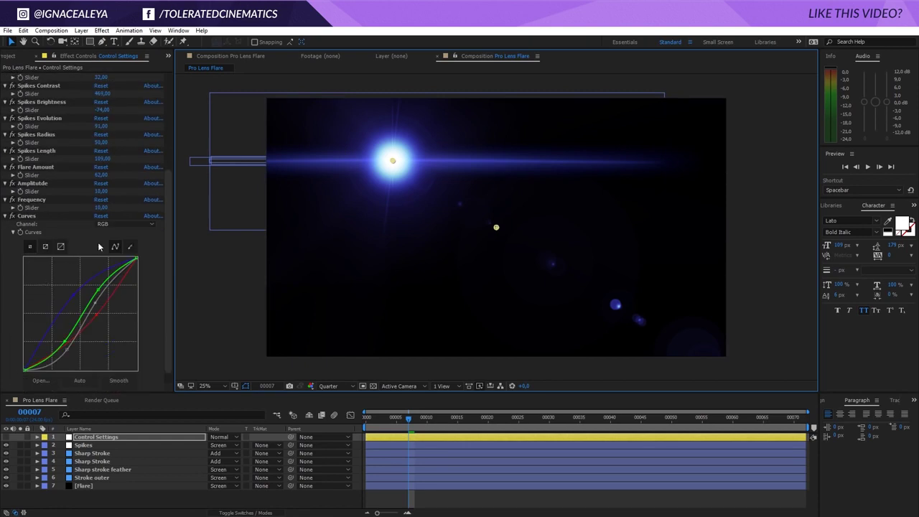
Raise the red curve and lower the blue curve in the Control Settings layer's Curves effect
click(115, 224)
click(118, 236)
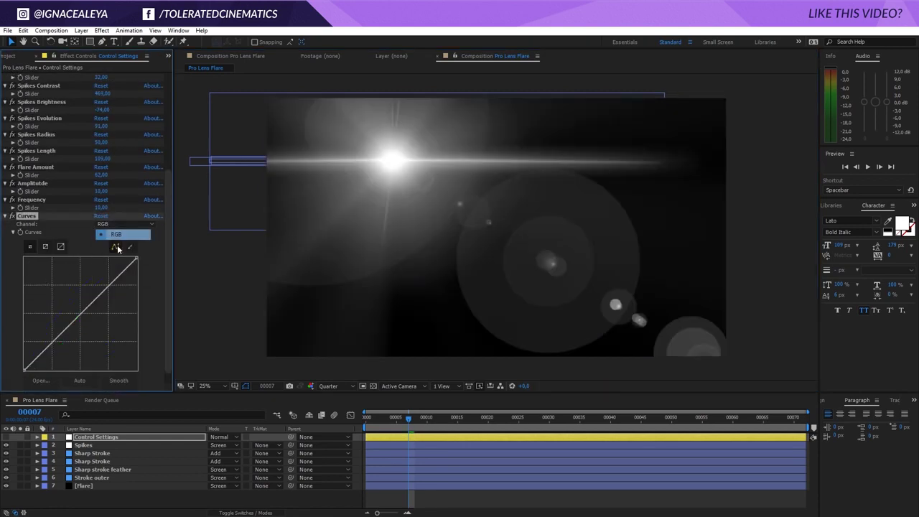
click(117, 224)
click(117, 245)
mouse_move(105, 292)
mouse_down()
mouse_move(89, 287)
mouse_move(105, 310)
mouse_move(100, 283)
mouse_up()
click(117, 224)
click(118, 263)
Shape the green curve into an S and raise the red curve further in the Control Settings Curves effect
click(117, 224)
click(117, 254)
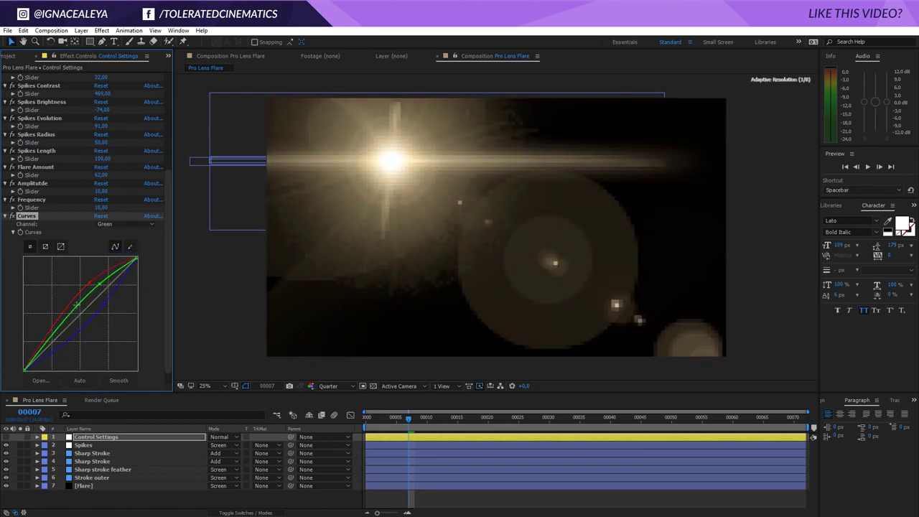
drag(67, 323, 63, 344)
click(117, 224)
click(117, 245)
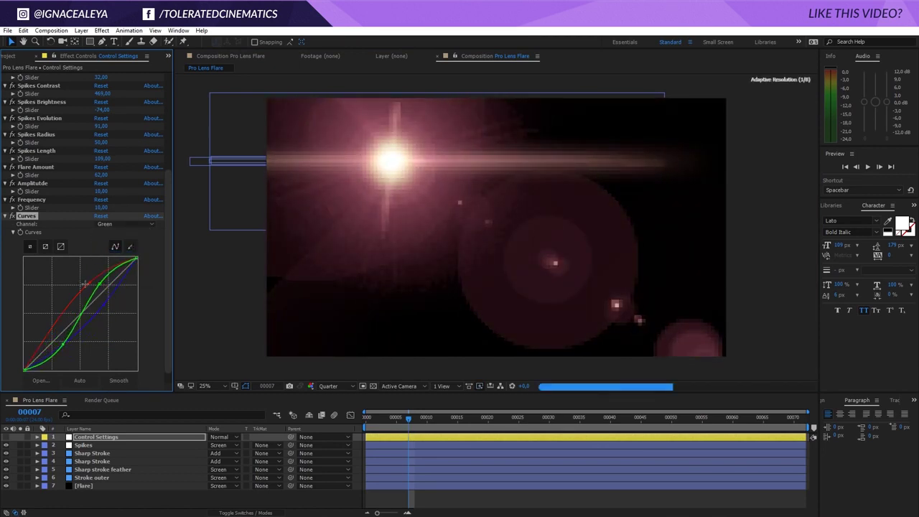
drag(81, 291, 79, 278)
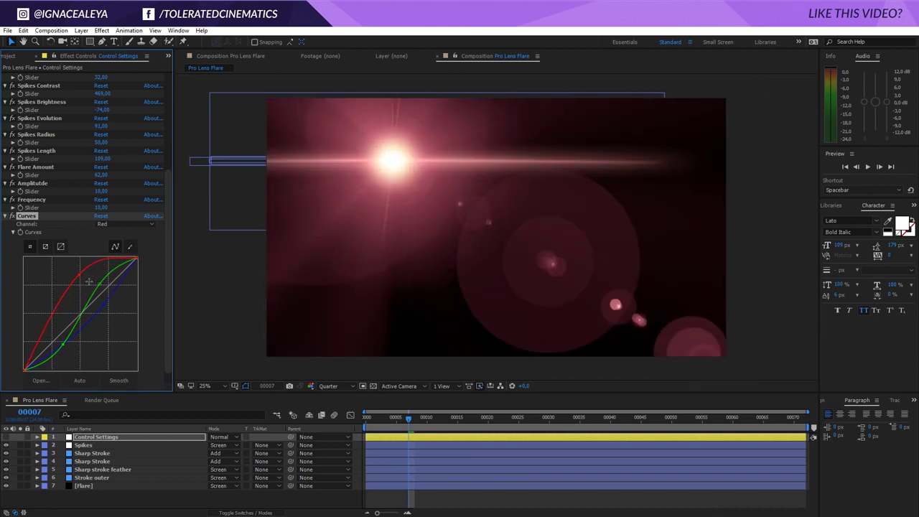
Pull the blue curve down further and bend the RGB curve into an S for more contrast
click(117, 224)
click(117, 265)
mouse_move(103, 311)
mouse_down()
mouse_move(111, 324)
mouse_move(102, 313)
mouse_up()
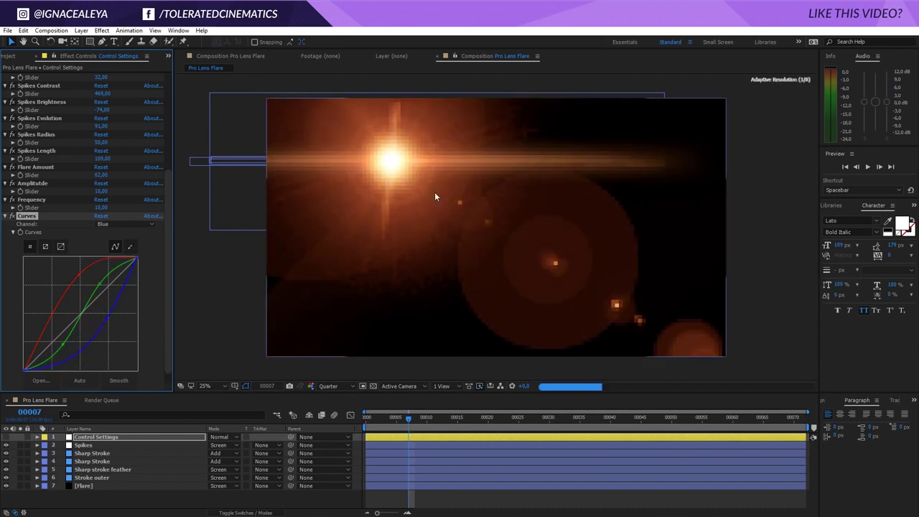
click(124, 225)
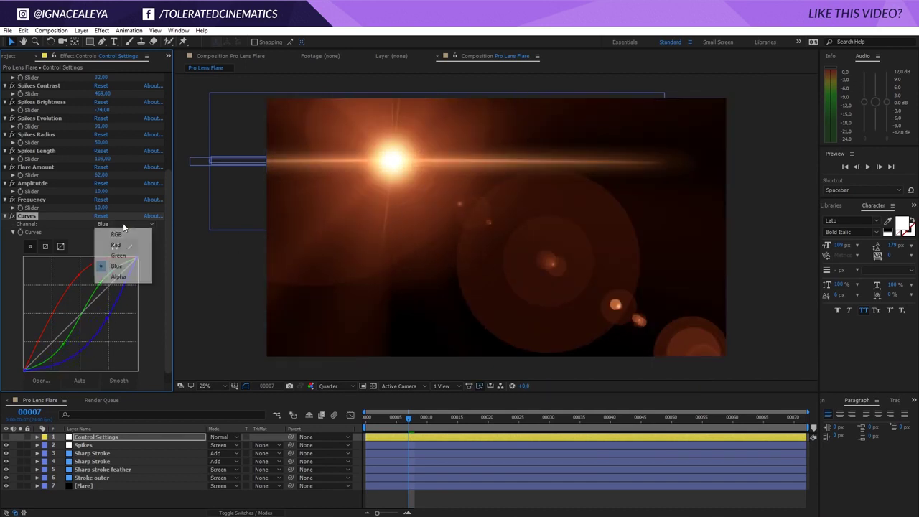
click(117, 234)
drag(51, 344, 57, 354)
drag(85, 320, 99, 295)
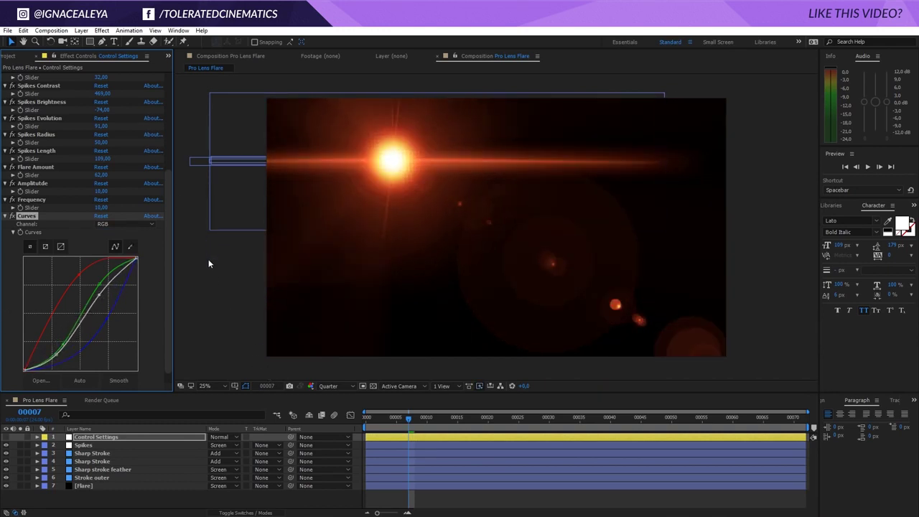
Undo the colour and contrast adjustments made to the Control Settings layer's Curves effect
key(ctrl+z)
key(ctrl+z)
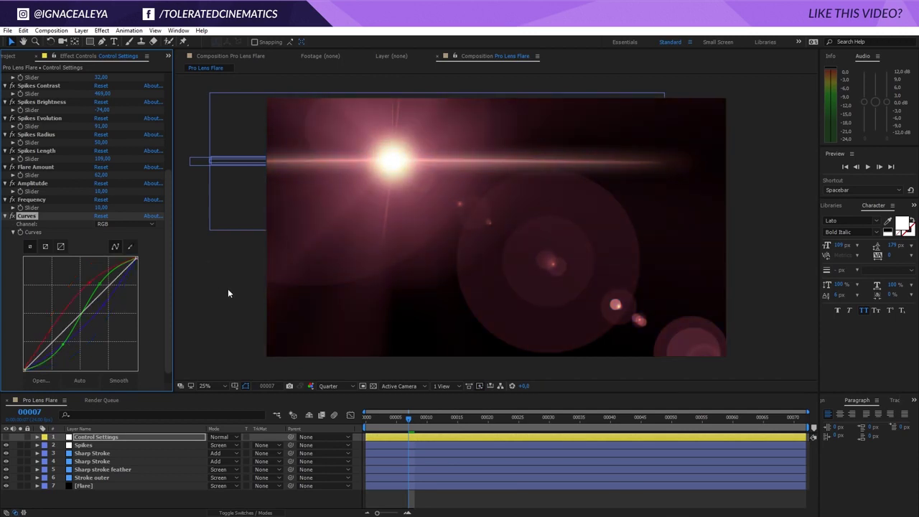
key(ctrl+z)
key(ctrl+z)
key(ctrl+z)
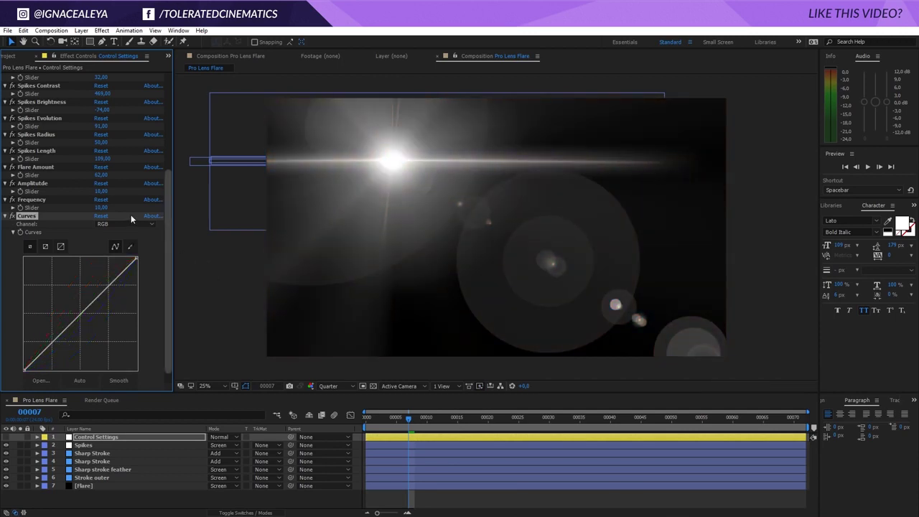
scroll(48, 156, up, 5)
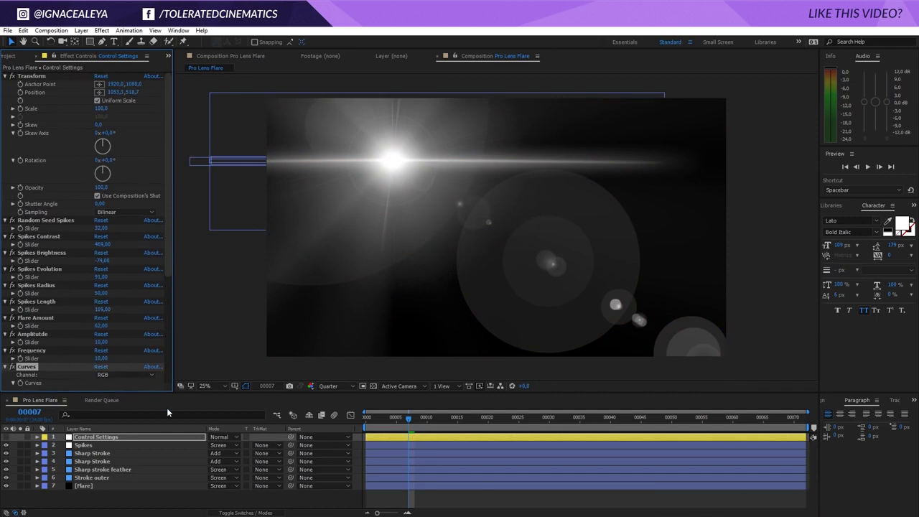
Create a new composition named Lens Flare Comp with the HDTV 1080 24 preset and a duration of 300 frames
click(51, 30)
click(43, 39)
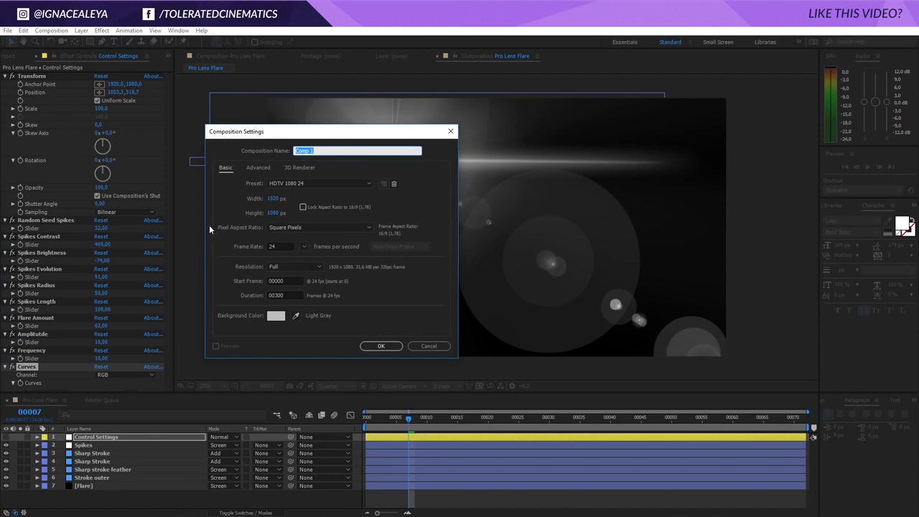
text(Lens Flare)
click(384, 347)
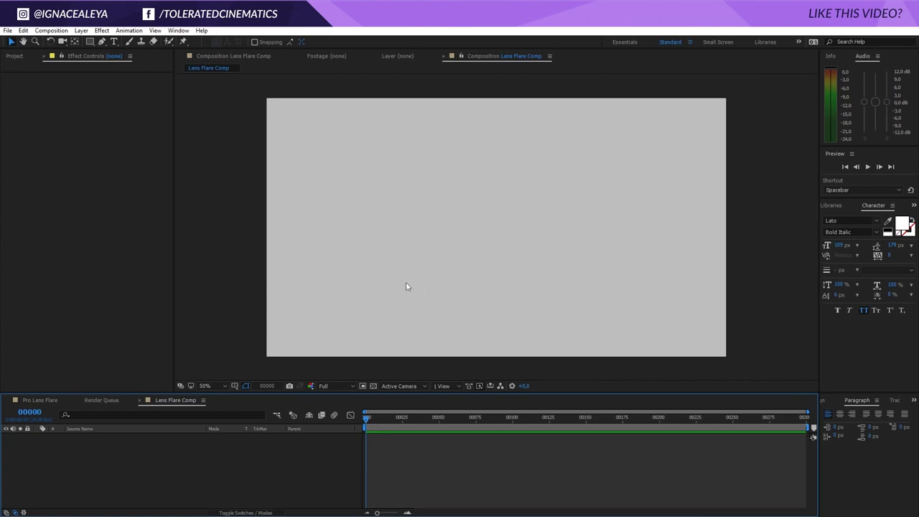
Add a black 1920 x 1080 px solid named Lens Flare to the composition
right_click(147, 445)
mouse_move(176, 354)
click(88, 379)
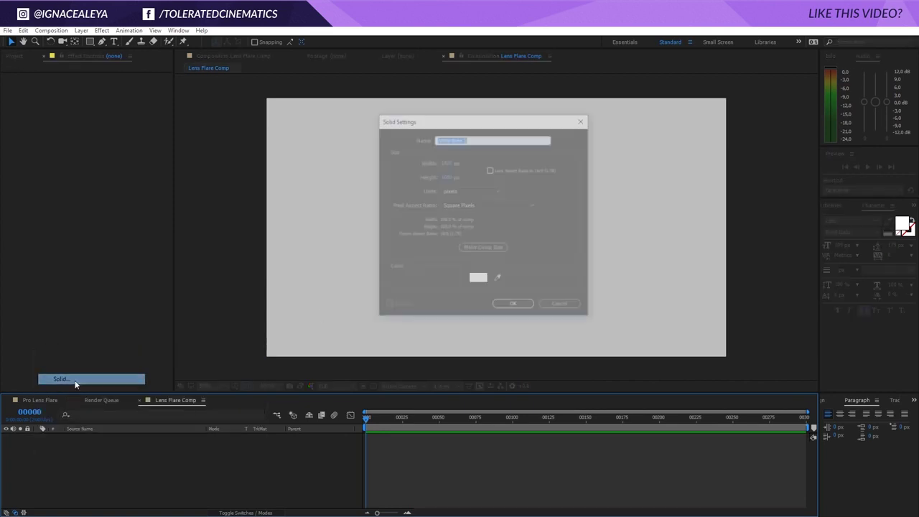
click(478, 280)
drag(243, 430, 209, 502)
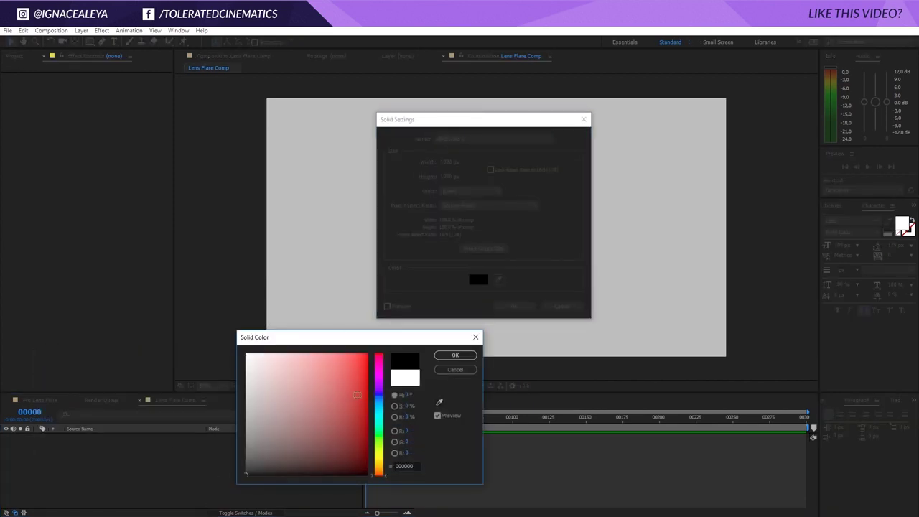
click(455, 354)
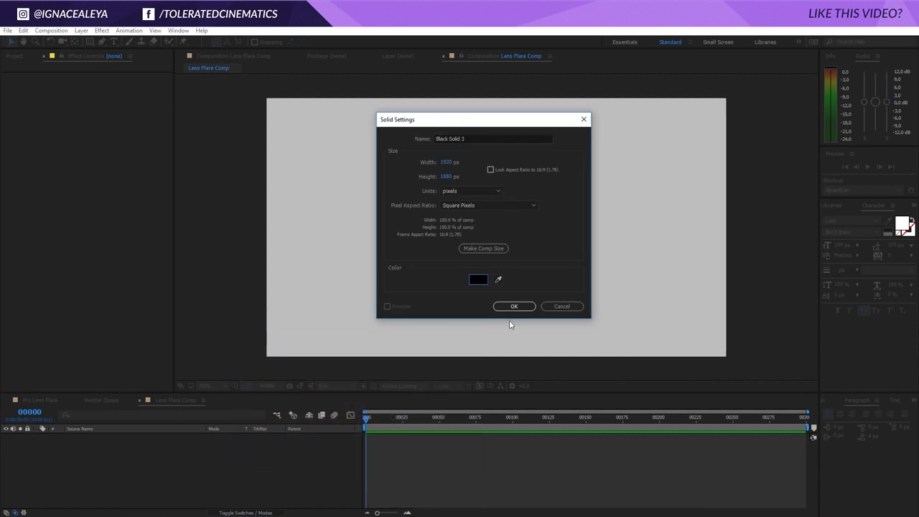
click(473, 138)
text(Lens F)
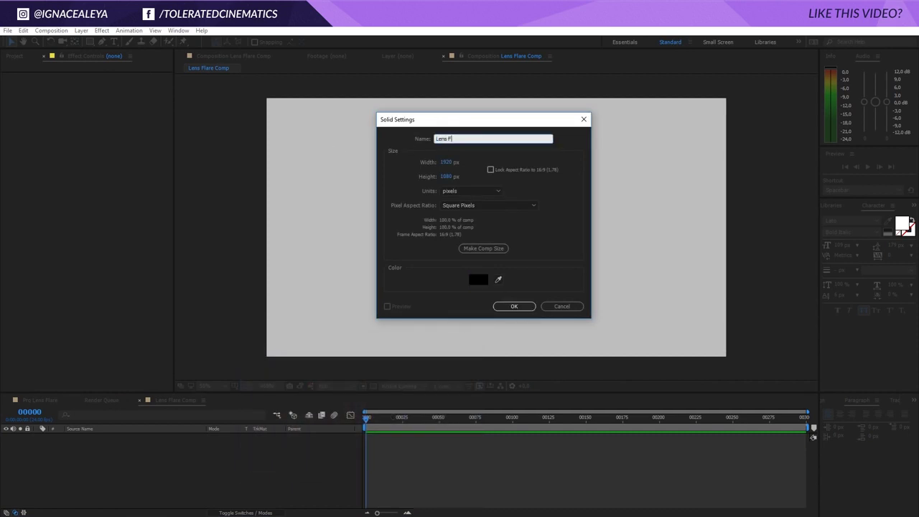
text(lare)
key(Return)
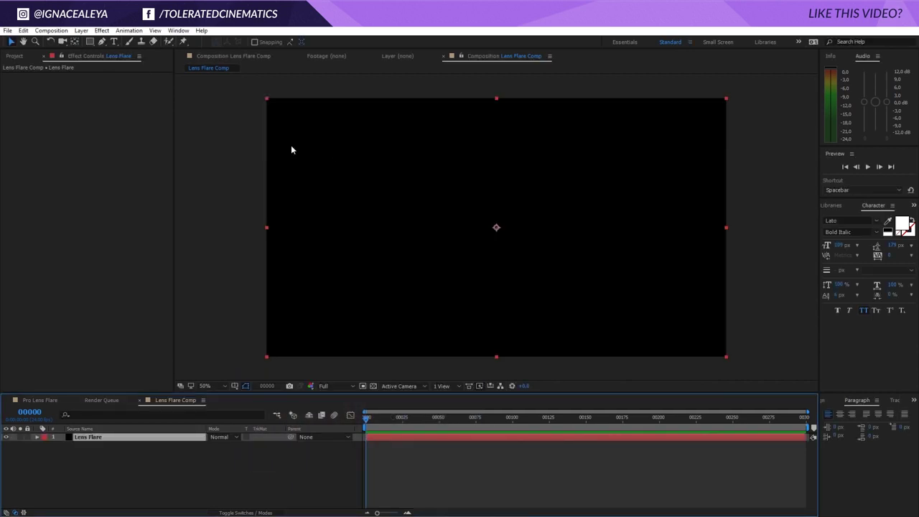
Apply the Lens Flare effect to the solid and move its flare center to about 1470, 390
click(102, 31)
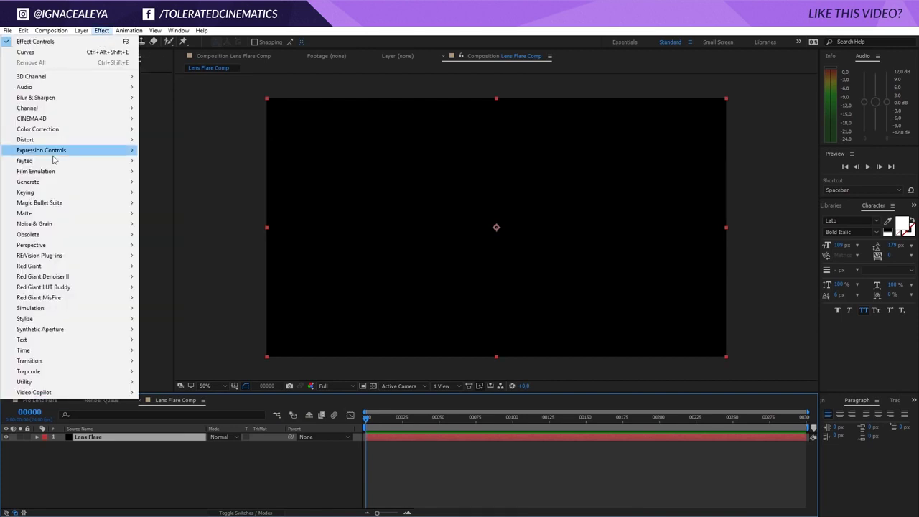
mouse_move(45, 184)
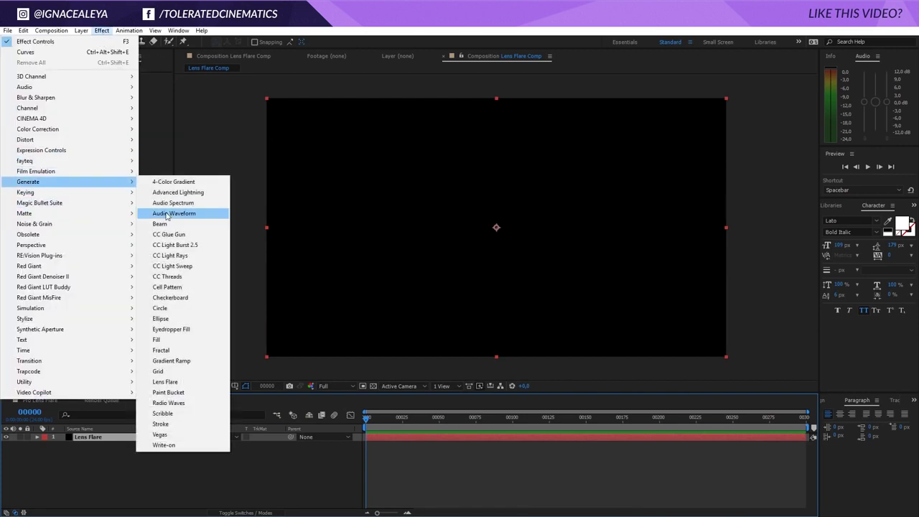
click(166, 382)
drag(455, 198, 619, 194)
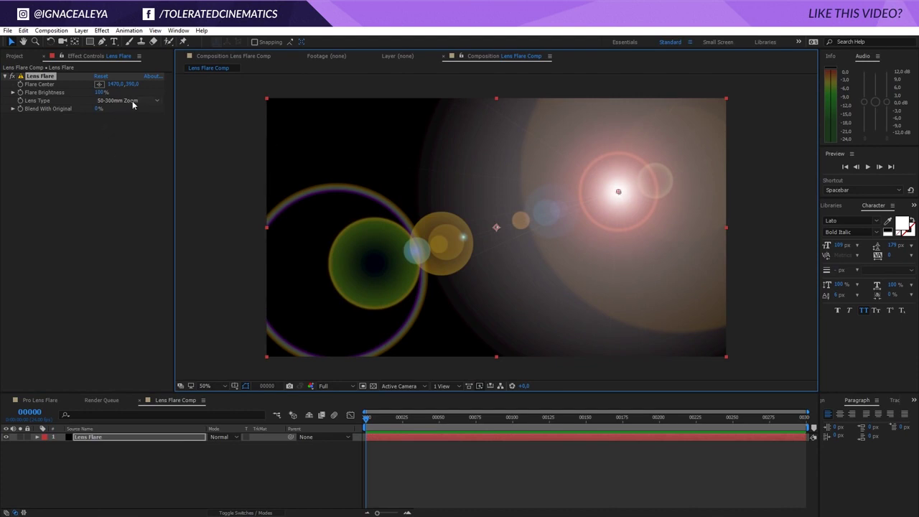
Set the flare's lens type to 105mm Prime and reduce its brightness to 75%
click(61, 94)
click(110, 102)
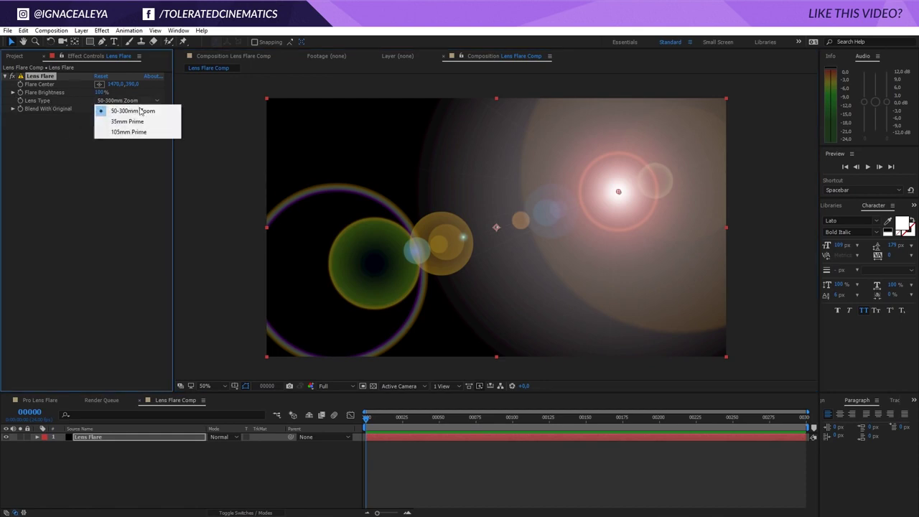
click(129, 132)
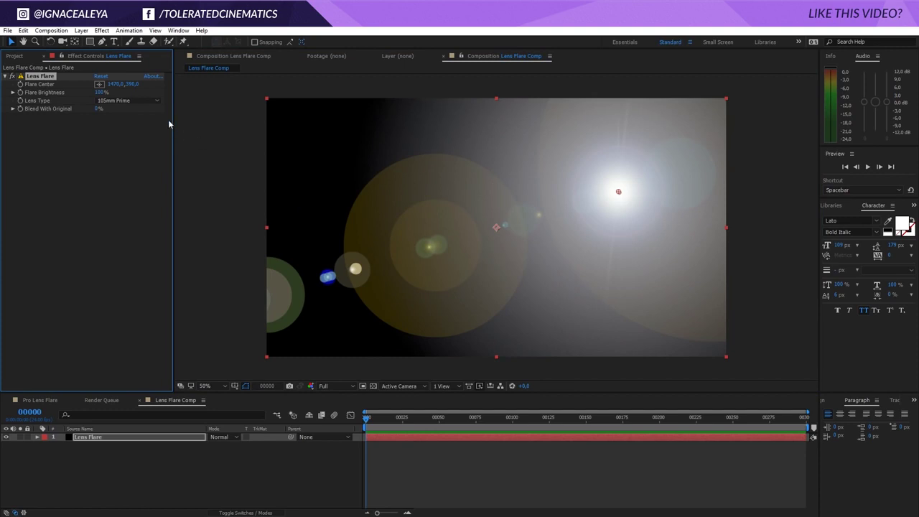
drag(100, 92, 87, 99)
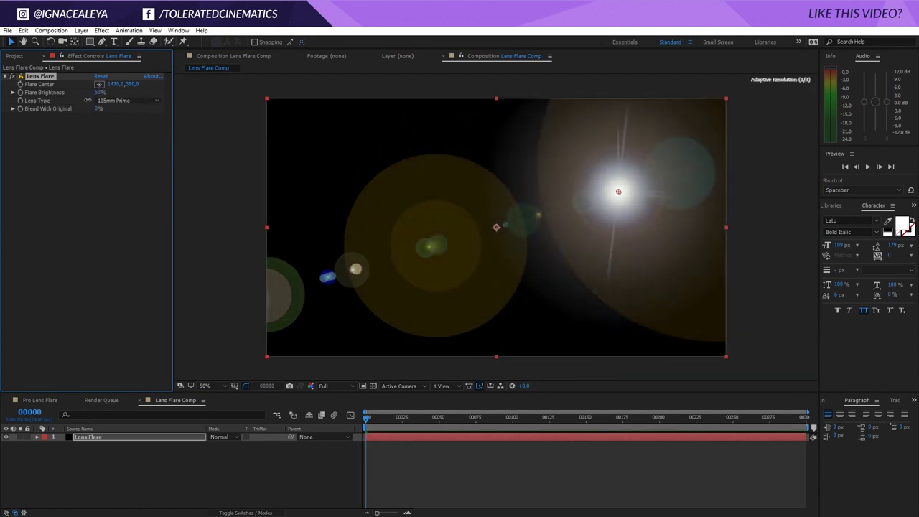
Add a Curves effect to the Lens Flare layer and shape the RGB curve into a gentle S with darker shadows
click(101, 30)
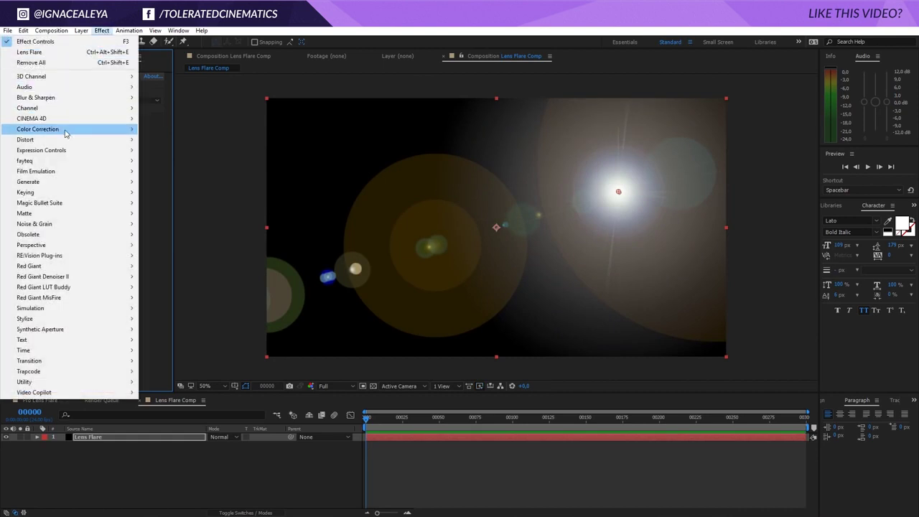
mouse_move(86, 129)
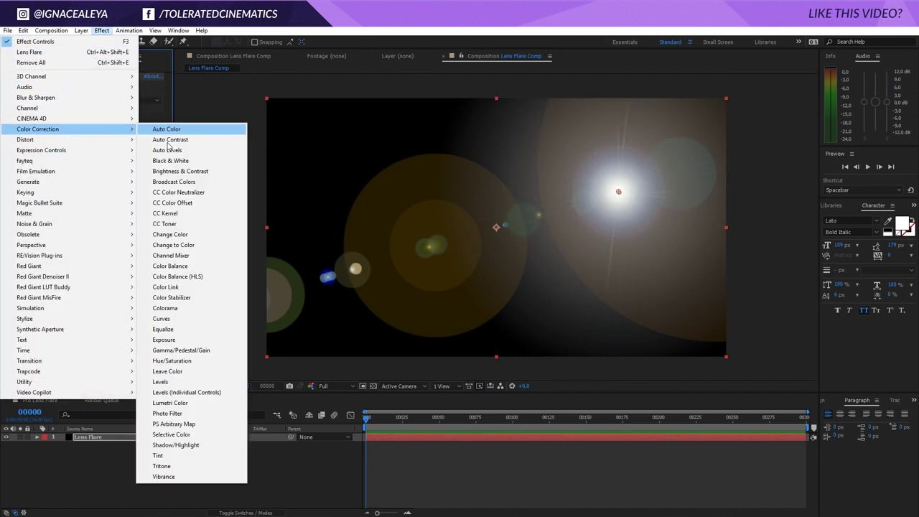
click(183, 323)
drag(53, 242, 54, 257)
mouse_move(85, 211)
mouse_down()
mouse_move(88, 220)
mouse_move(94, 205)
mouse_up()
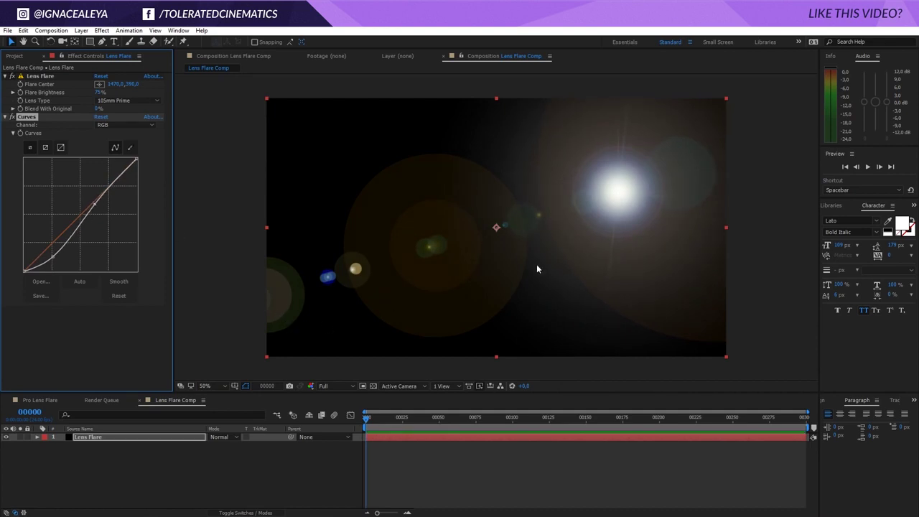
Reposition the flare center to about 562, 408 in the composition's left half and deselect the layer
click(36, 84)
click(99, 84)
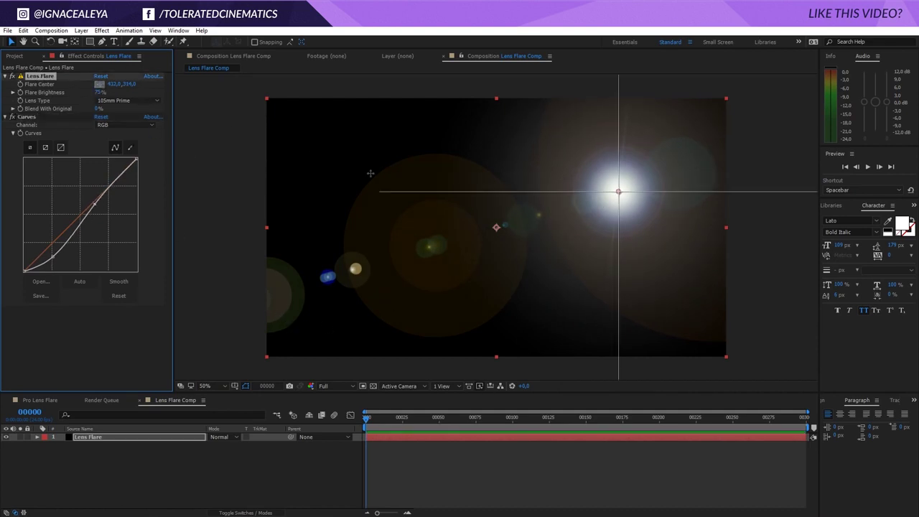
click(370, 177)
drag(370, 176, 401, 198)
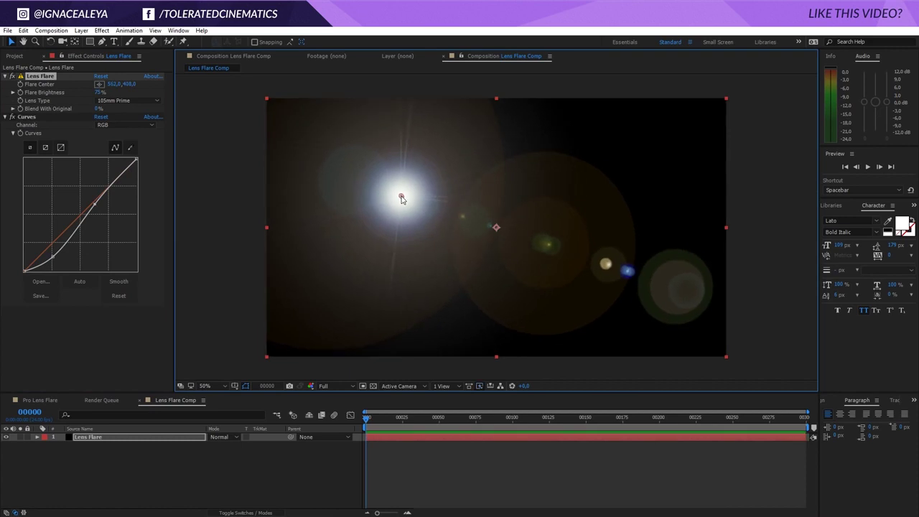
click(190, 469)
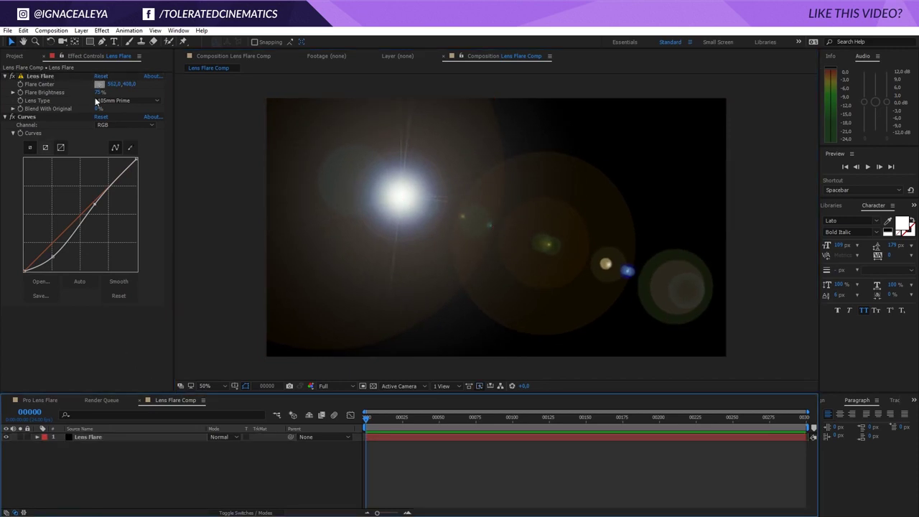
Raise the blue channel curve slightly in the Lens Flare layer's Curves effect
click(113, 125)
click(118, 168)
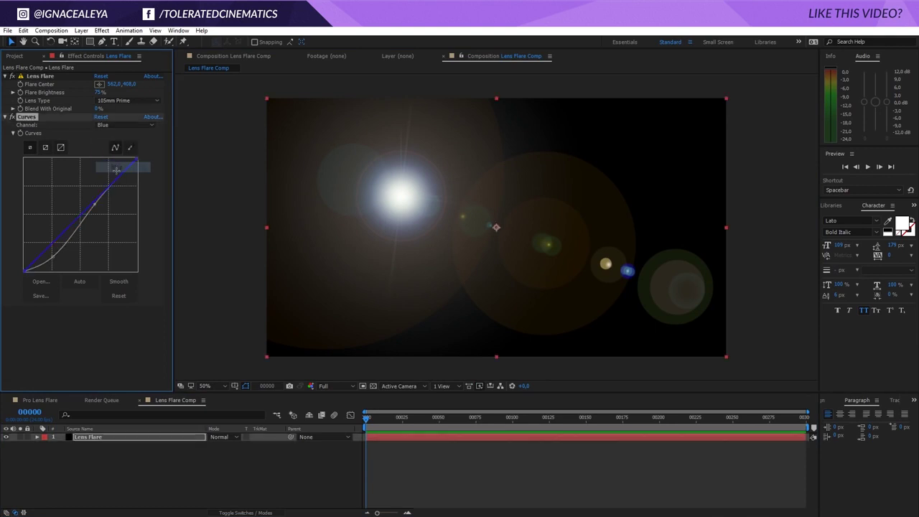
drag(108, 186, 87, 186)
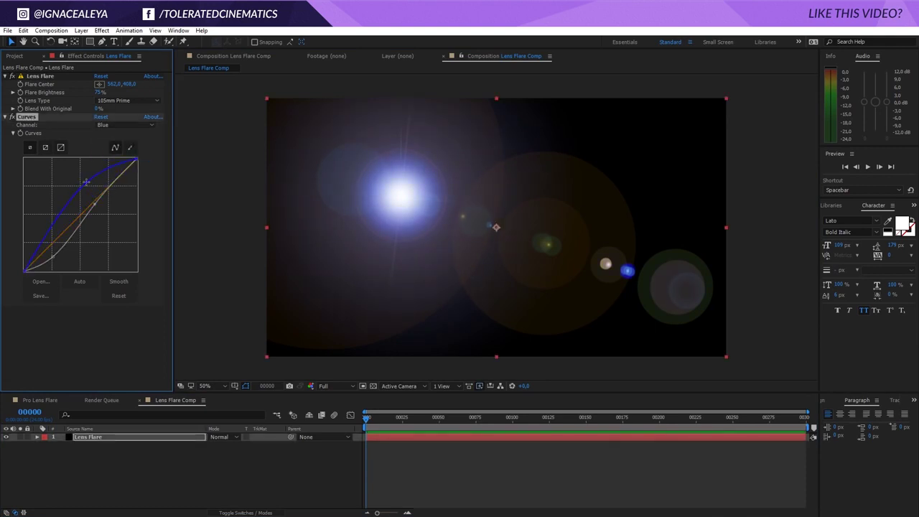
drag(86, 183, 101, 188)
Raise the red curve and pull the blue curve below the diagonal to tint the flare warm orange
click(115, 125)
click(118, 146)
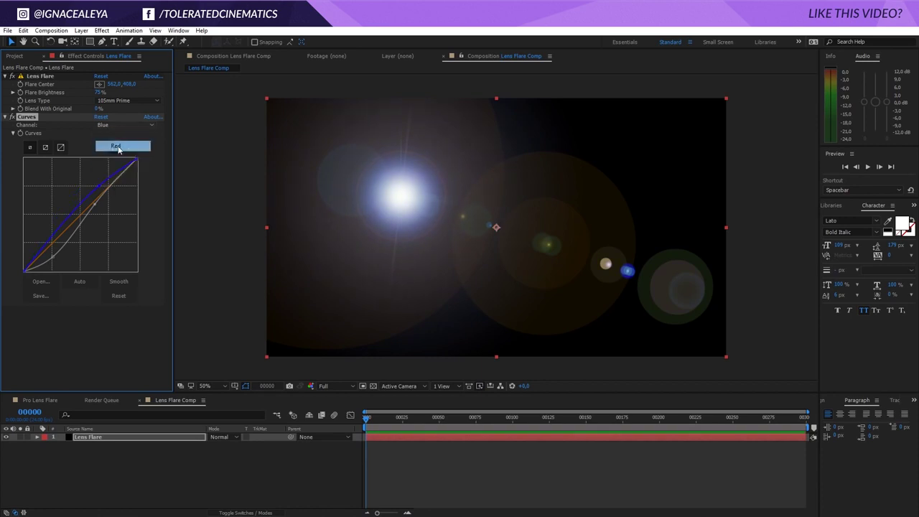
drag(102, 194, 89, 184)
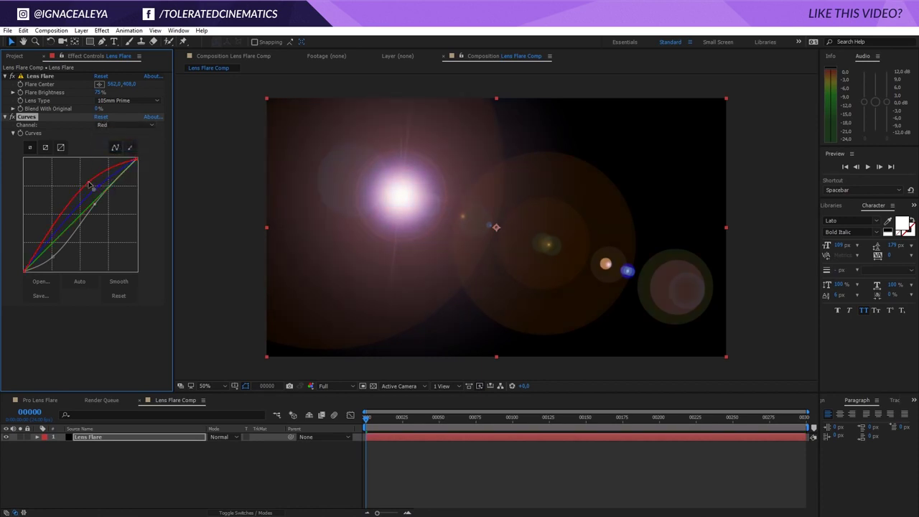
click(117, 127)
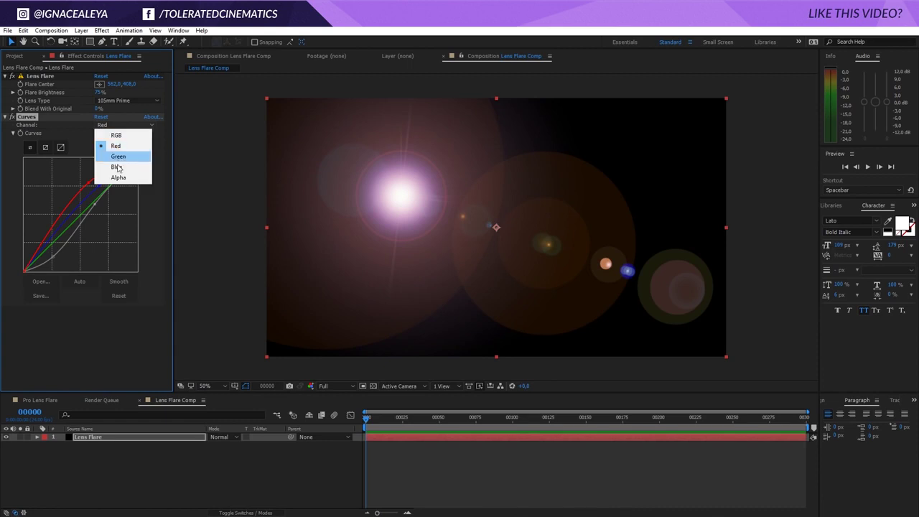
click(115, 166)
drag(99, 191, 113, 205)
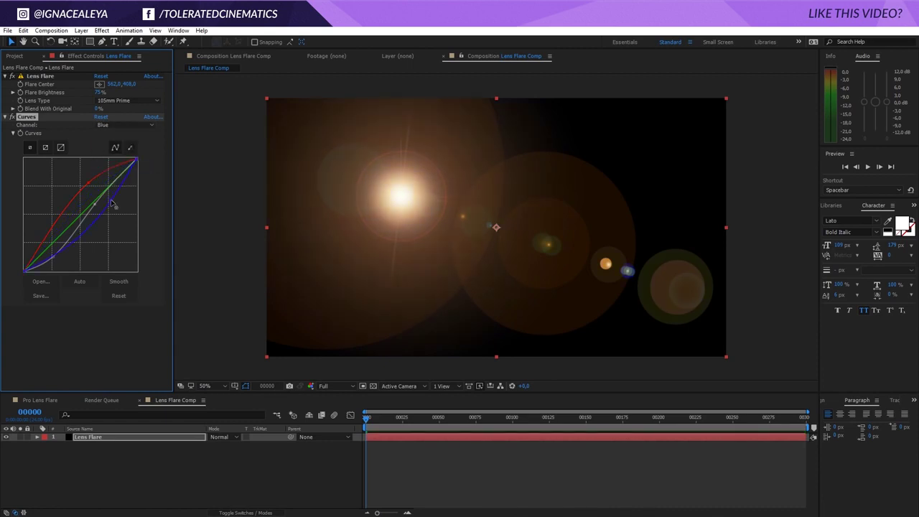
Shape the green channel curve into a gentle S with lower shadows and ease the red curve's upper point down slightly
click(133, 127)
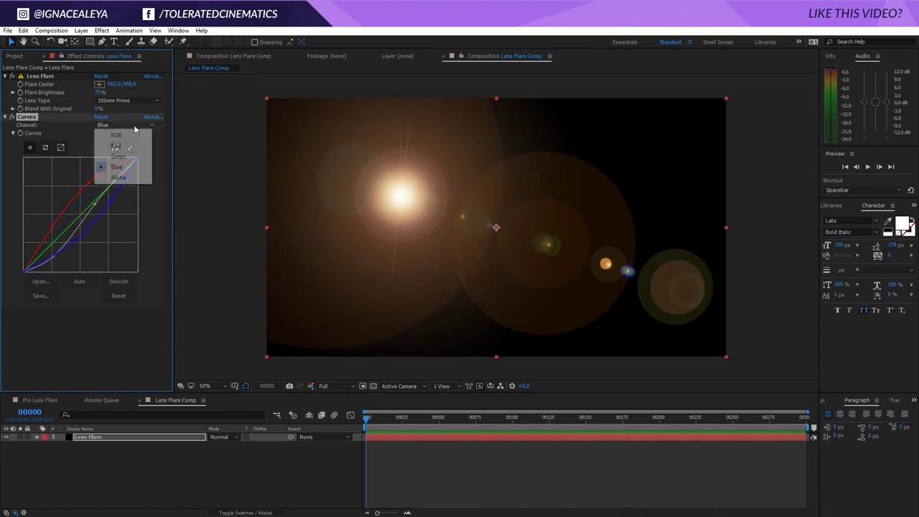
click(113, 156)
drag(104, 188, 106, 183)
click(67, 230)
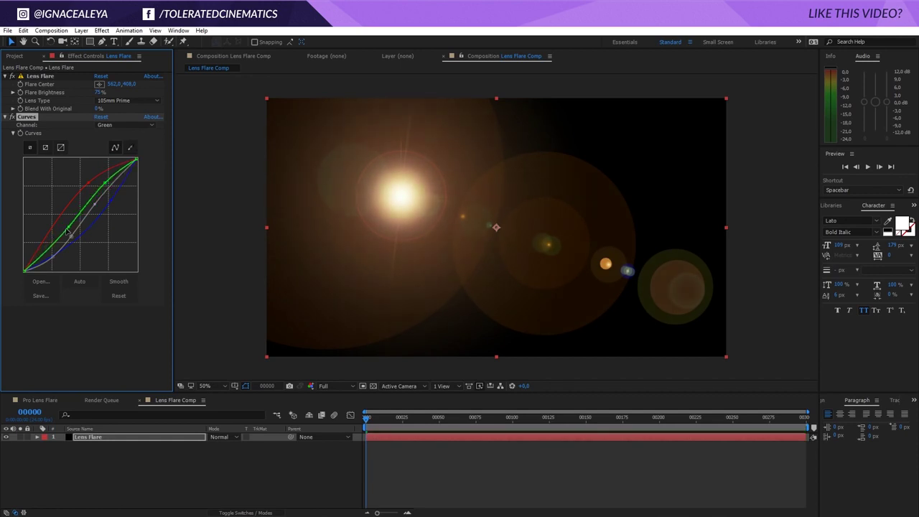
drag(67, 230, 57, 246)
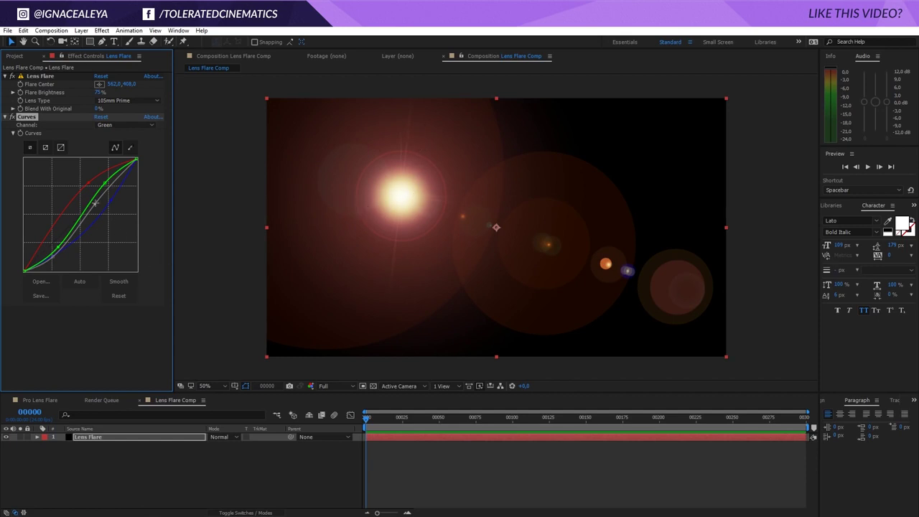
drag(87, 182, 88, 188)
click(104, 185)
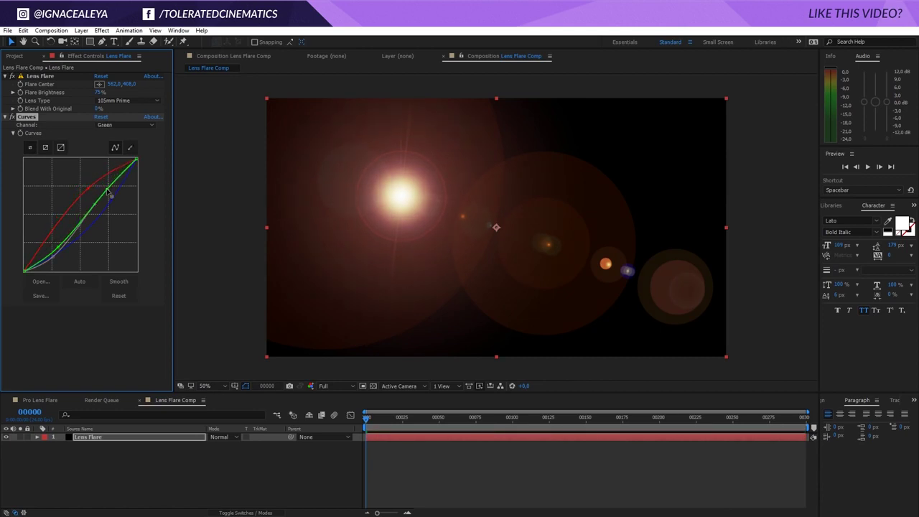
drag(59, 252, 54, 253)
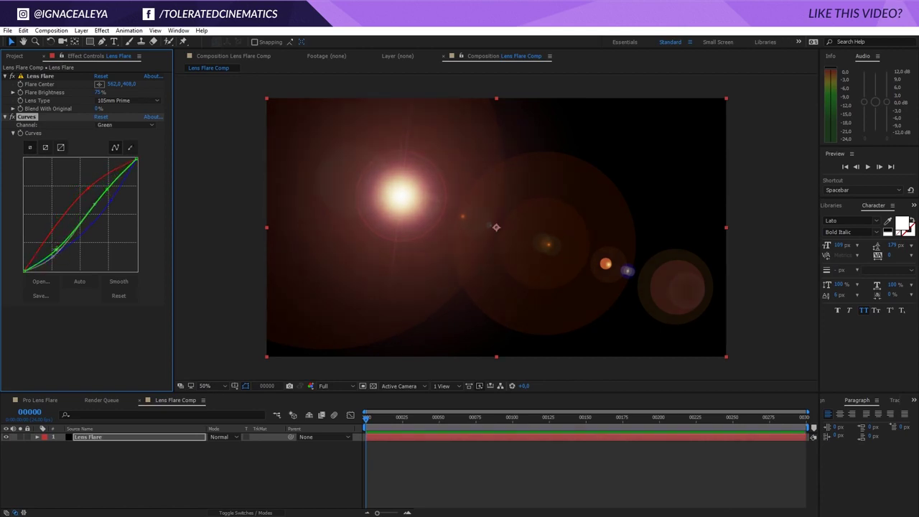
Lower the shadows of the blue channel curve, raise its upper point slightly, and deselect the Lens Flare layer
click(126, 125)
click(117, 168)
drag(69, 245, 63, 257)
mouse_move(112, 202)
mouse_down()
mouse_move(120, 211)
mouse_move(115, 199)
mouse_up()
click(134, 485)
Create a new composition-sized solid in saturated royal blue with hex color 0017F1
right_click(143, 456)
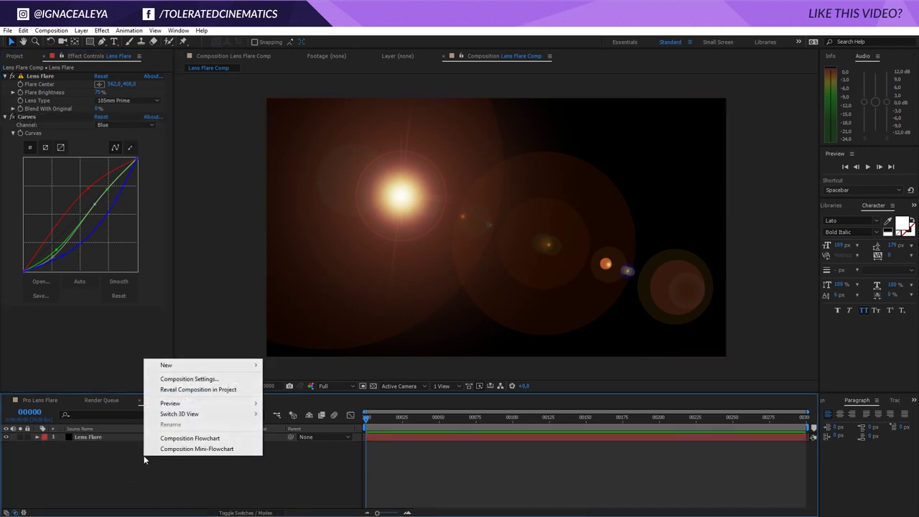
mouse_move(180, 366)
click(71, 388)
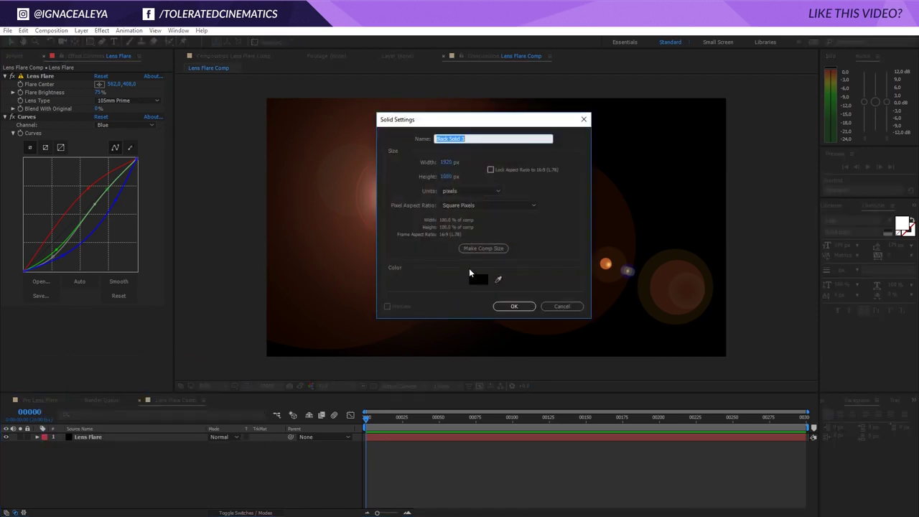
click(476, 280)
click(378, 397)
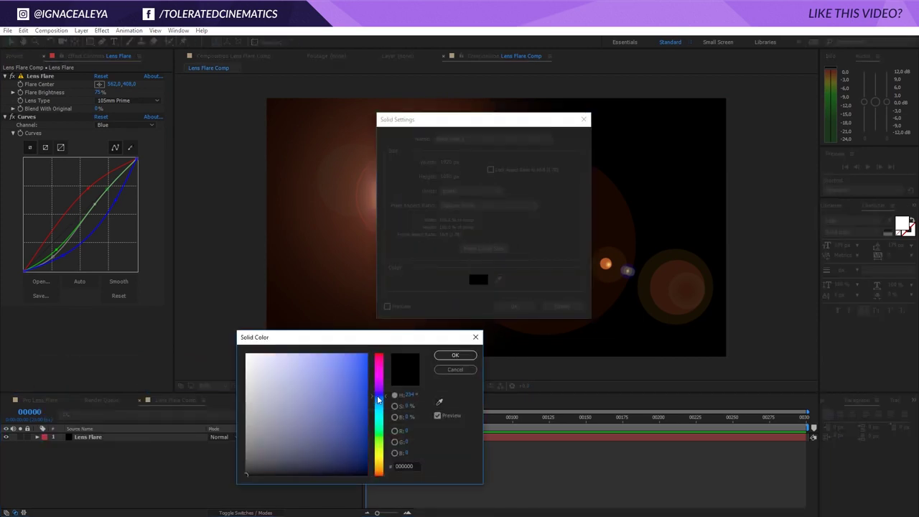
click(368, 359)
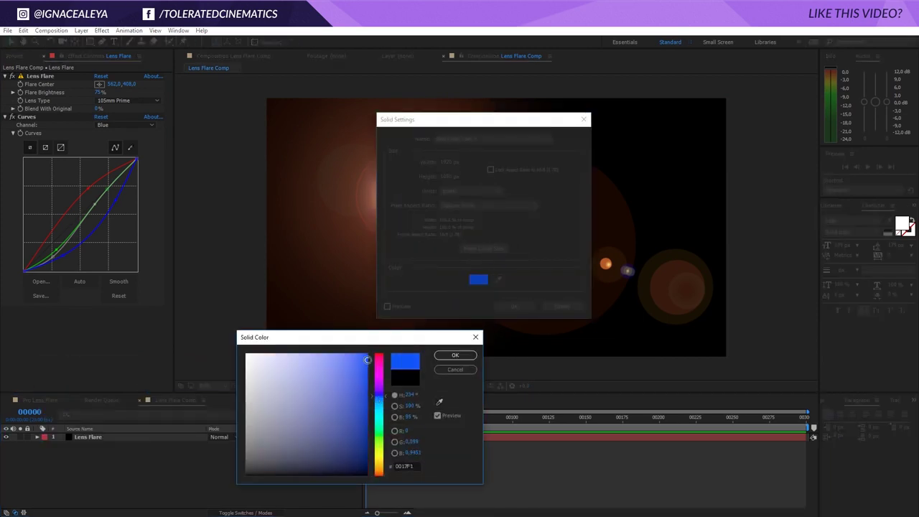
click(463, 355)
click(514, 306)
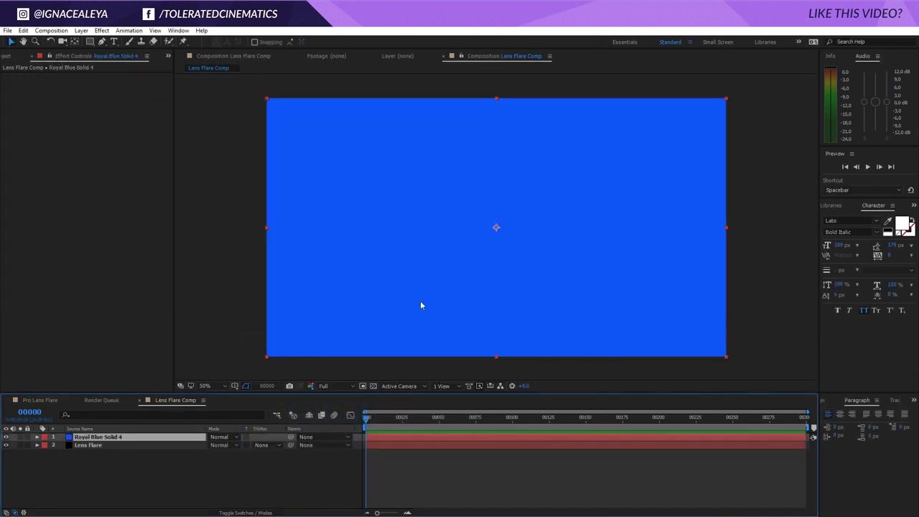
Review the project's color settings, including the bit depth and working space, and close the dialog
click(7, 57)
click(51, 387)
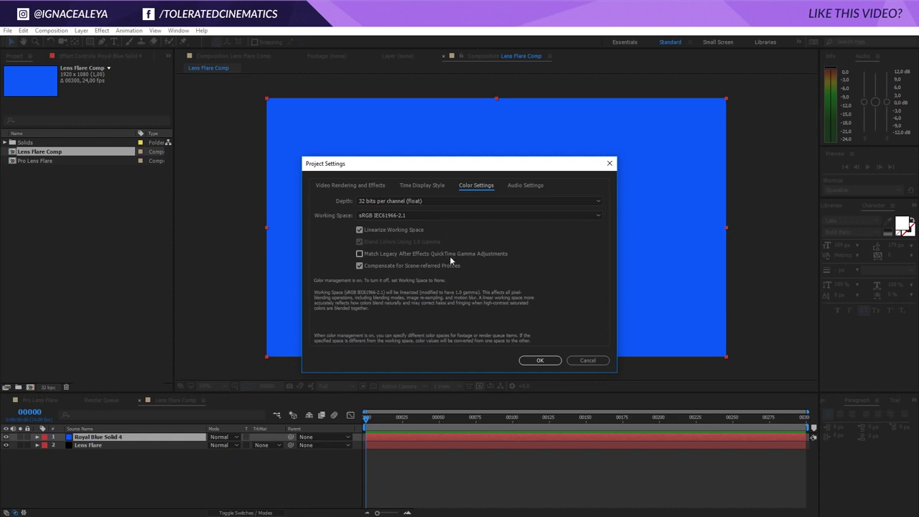
click(537, 361)
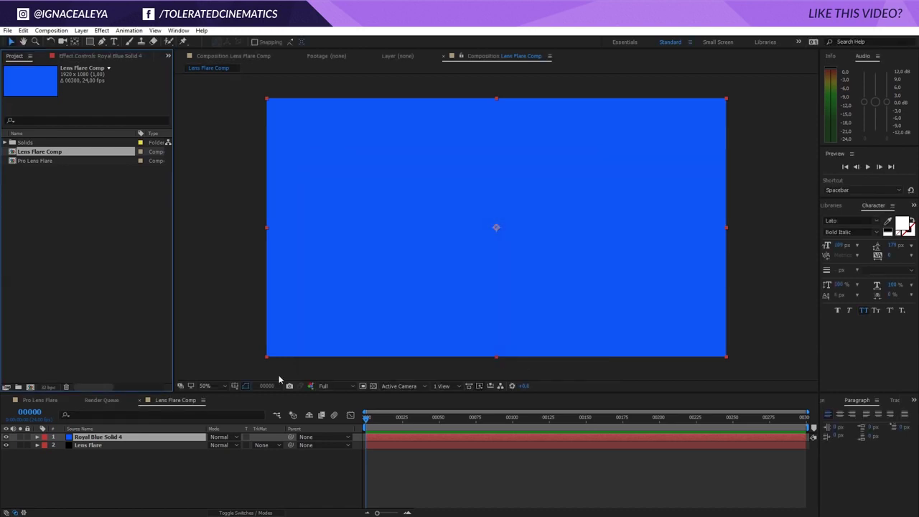
click(49, 387)
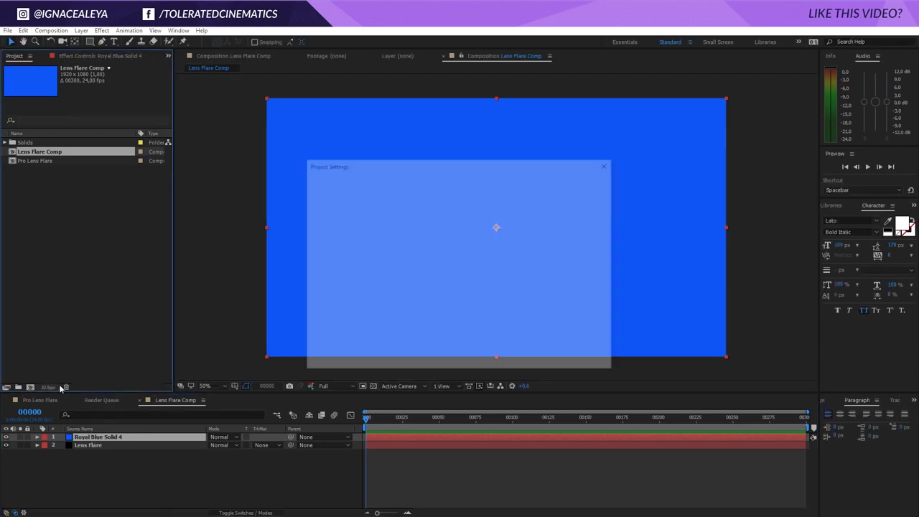
click(540, 360)
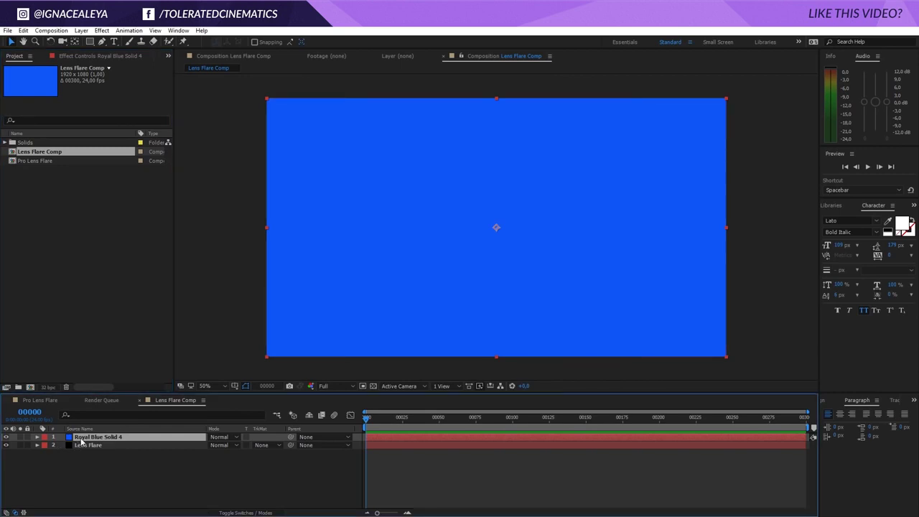
Temporarily hide the blue solid and mask it with a thin horizontal diamond through the flare center, reaching past the composition's left edge
click(7, 437)
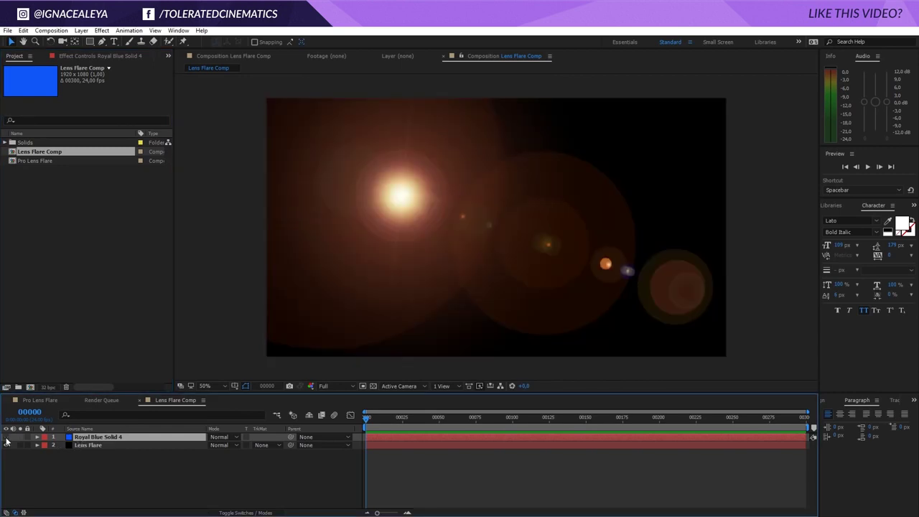
click(102, 41)
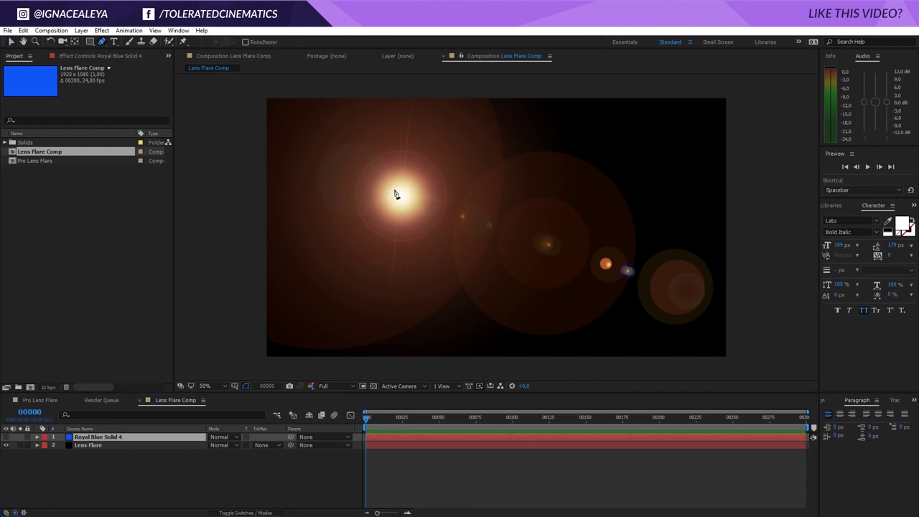
click(180, 199)
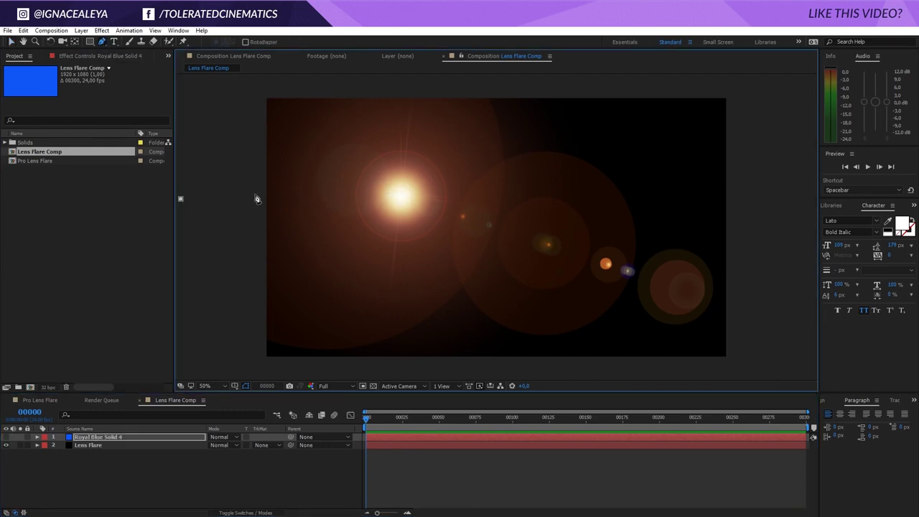
click(400, 189)
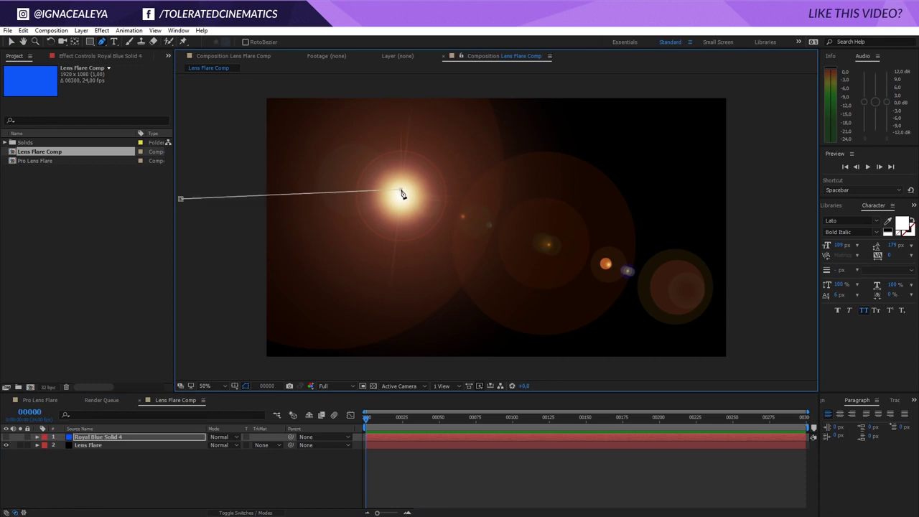
click(643, 193)
click(400, 196)
click(181, 199)
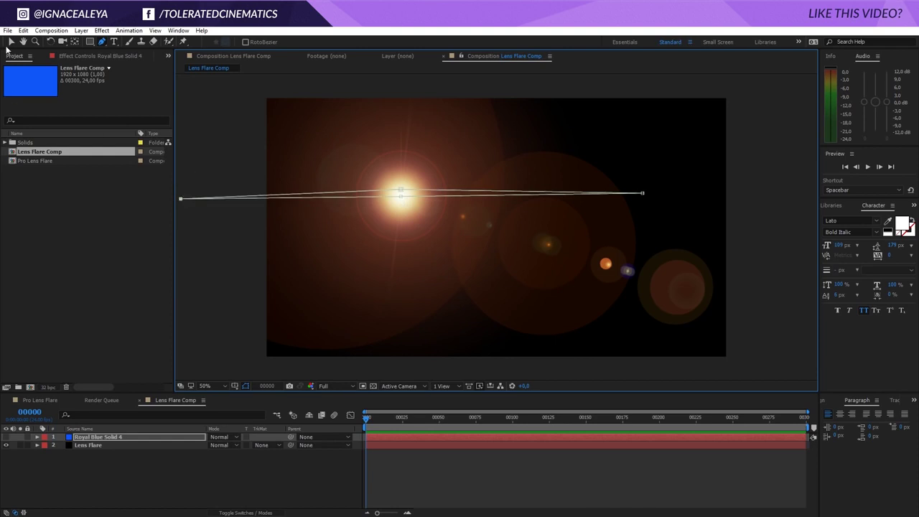
click(11, 42)
click(400, 199)
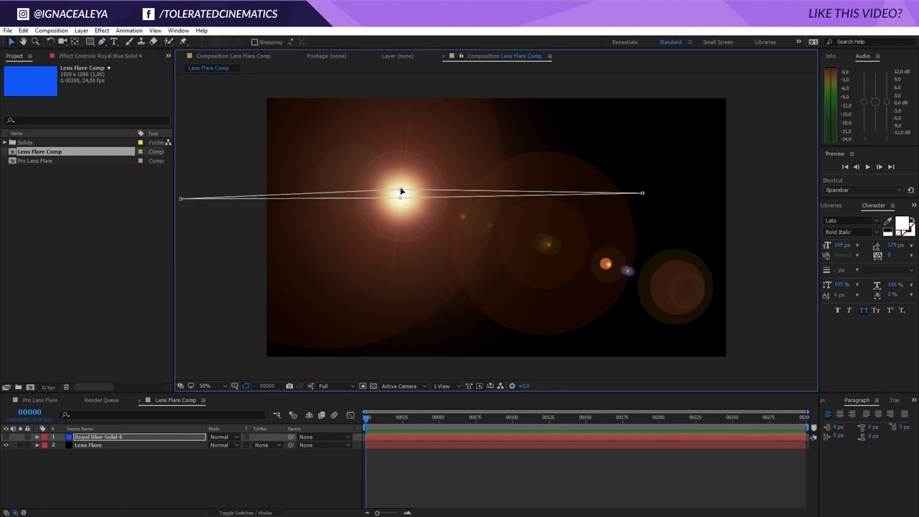
click(7, 437)
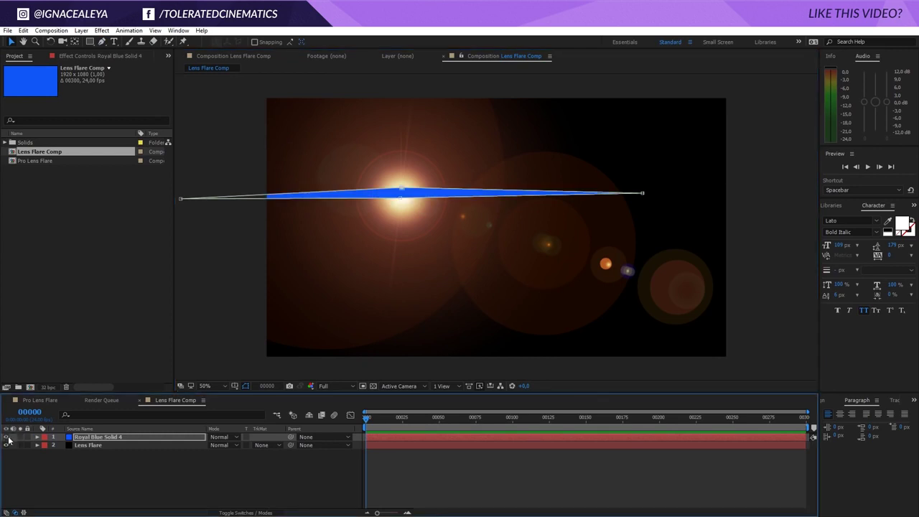
Feather the blue solid's mask by 47 pixels and set the layer's blending mode to Screen
click(123, 437)
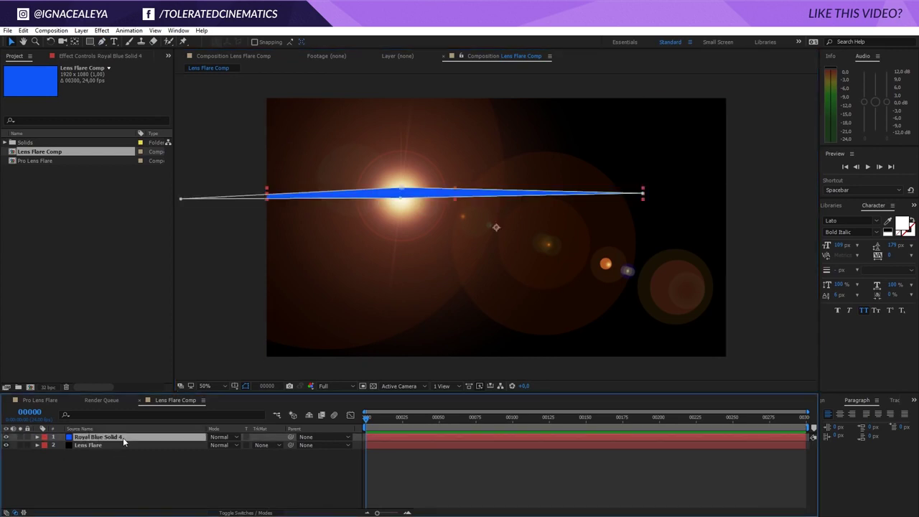
key(f)
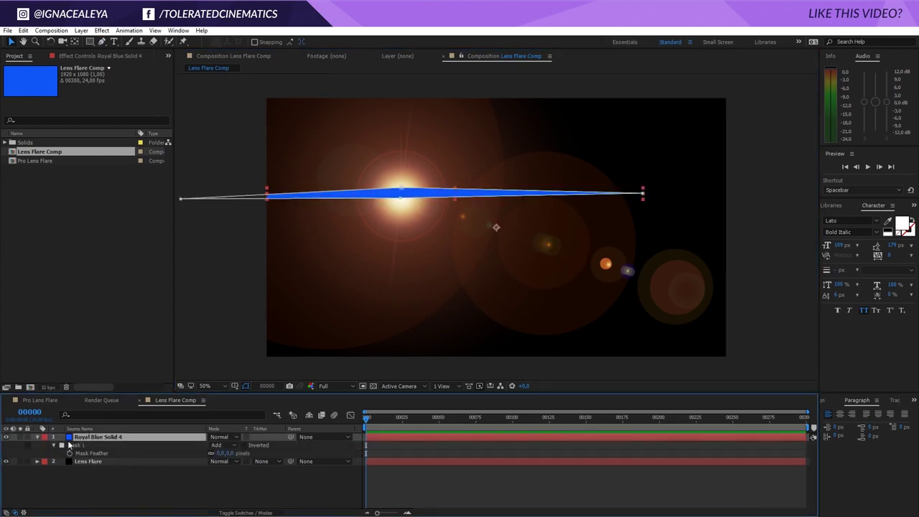
drag(237, 455, 252, 453)
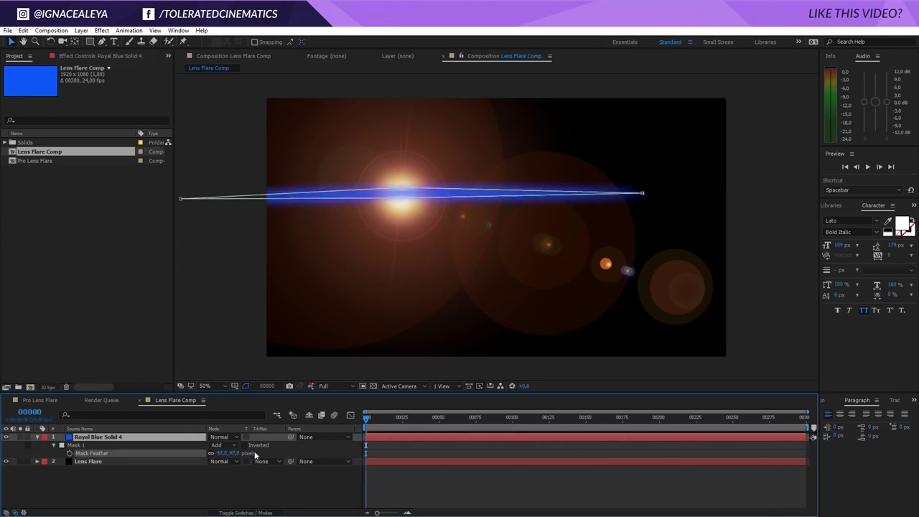
click(218, 435)
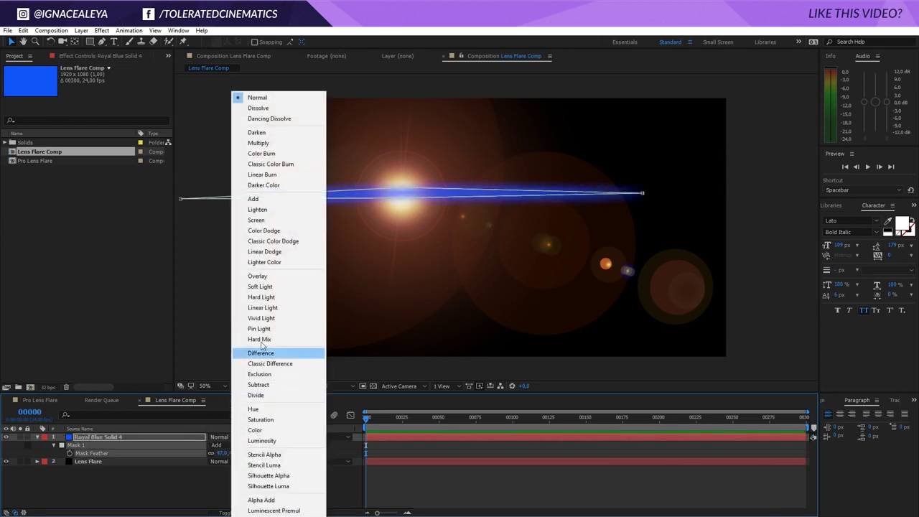
click(284, 220)
Increase the blue streak's mask feather to 84 pixels
scroll(317, 228, up, 2)
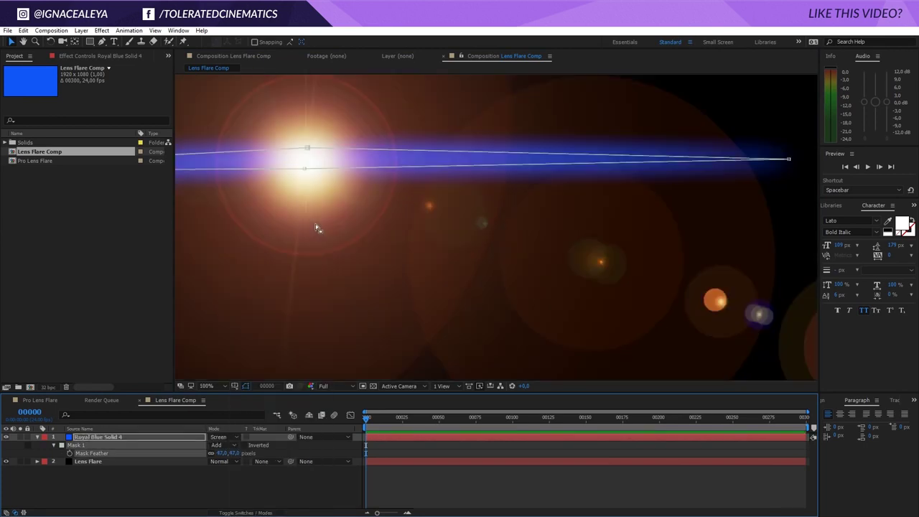
drag(316, 228, 427, 238)
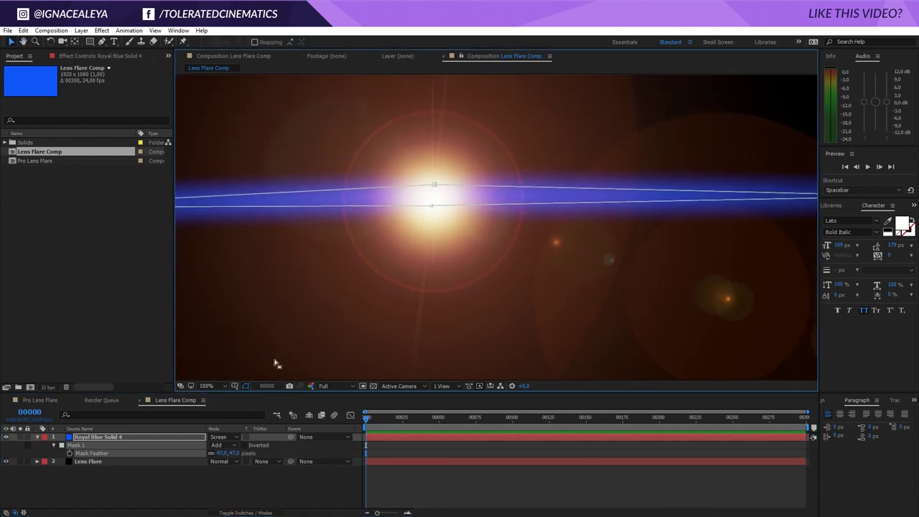
drag(234, 453, 244, 453)
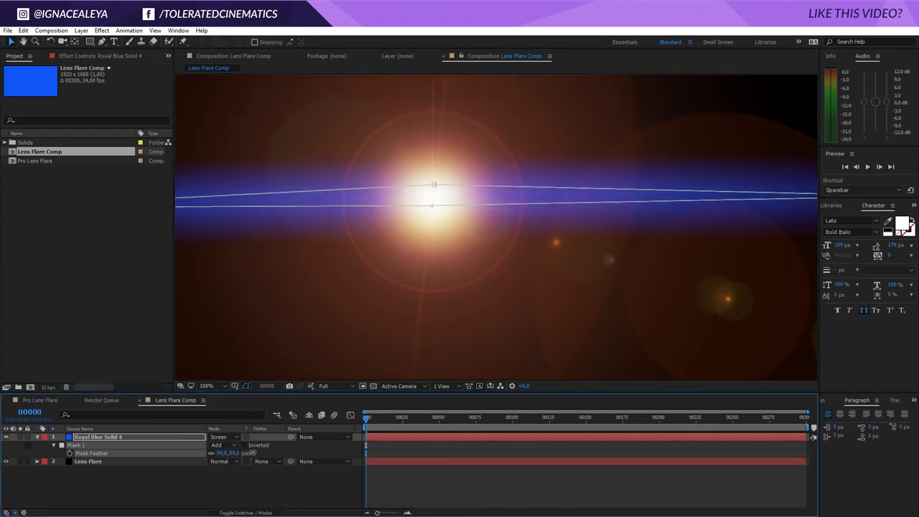
scroll(463, 197, down, 2)
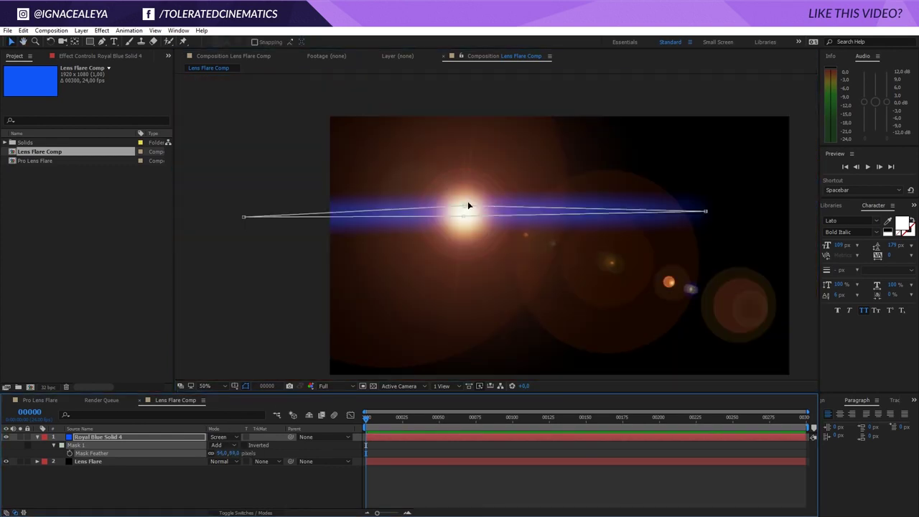
Duplicate the blue streak layer and narrow the copy's mask around the flare center
click(179, 438)
key(ctrl+d)
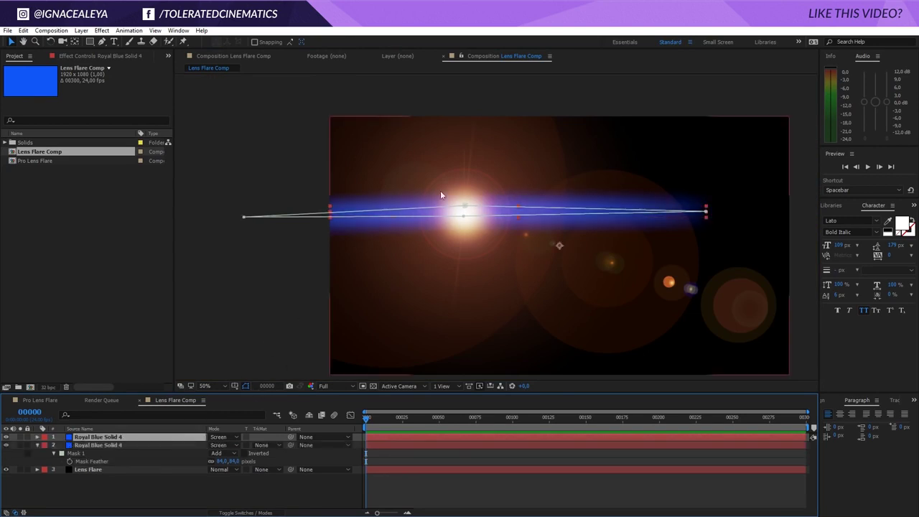
scroll(440, 193, up, 4)
drag(372, 143, 368, 168)
scroll(369, 183, down, 2)
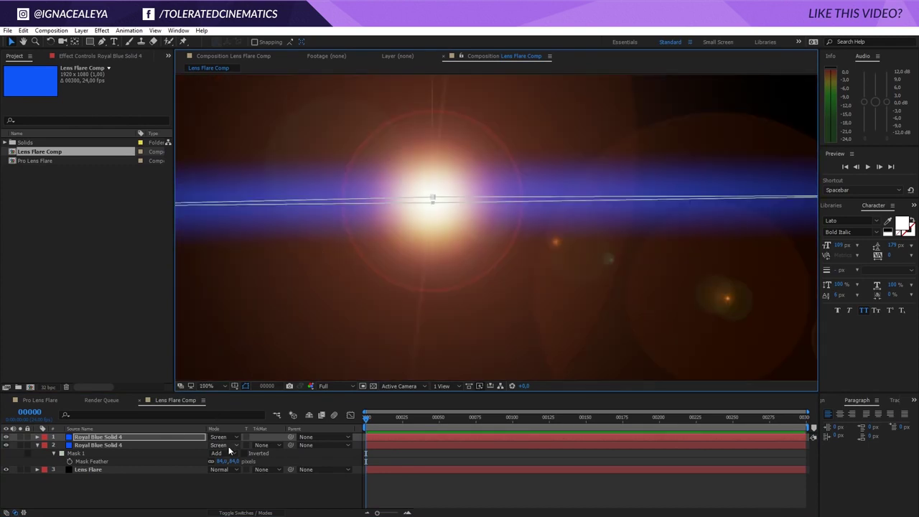
Set the mask feather of the duplicated, narrower blue streak to 39 pixels
key(f)
drag(219, 453, 193, 459)
click(399, 455)
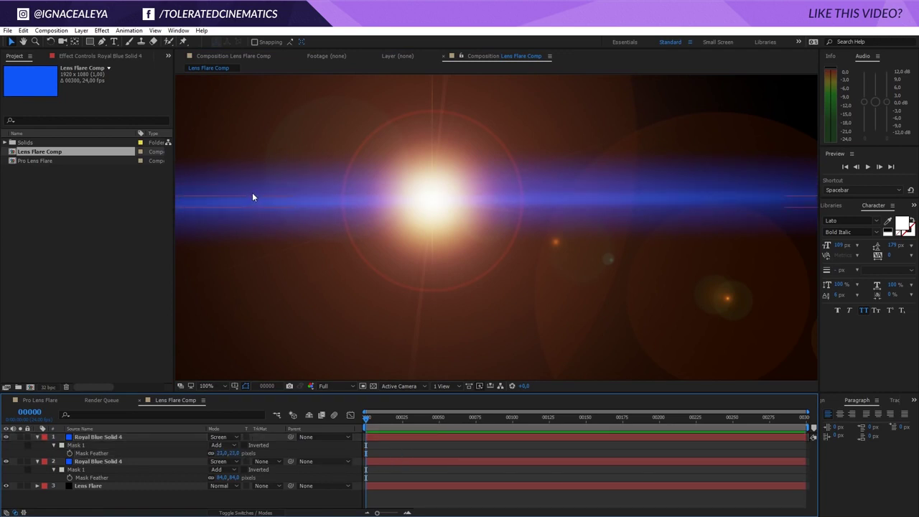
click(238, 454)
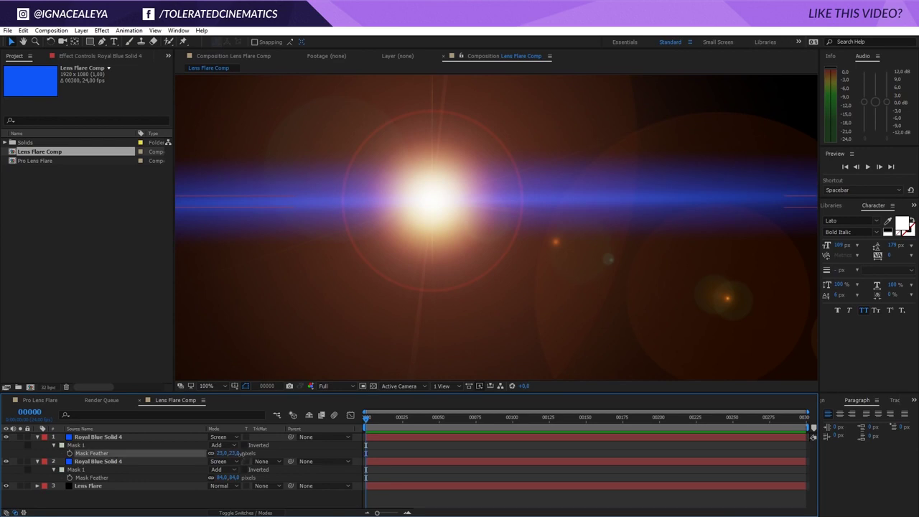
drag(239, 454, 245, 453)
click(378, 449)
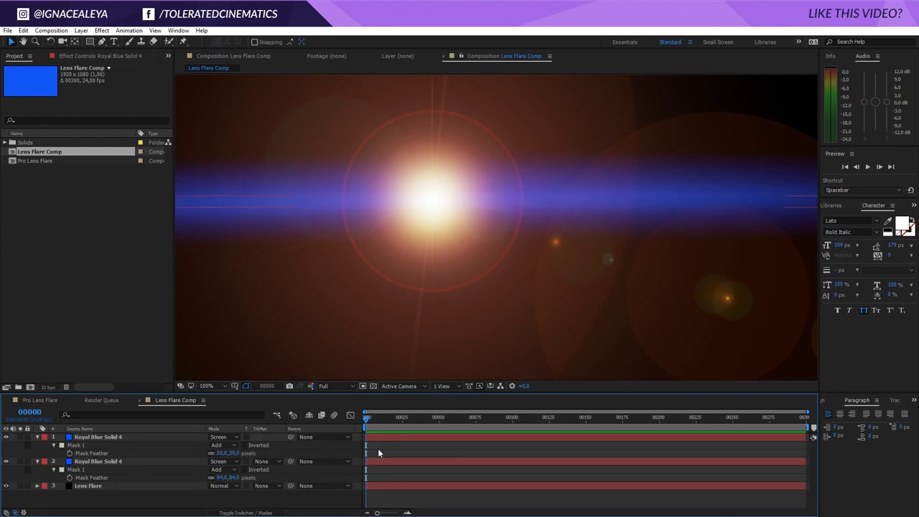
Try the Add blending mode on the narrower blue streak and return it to Screen
click(224, 436)
click(261, 196)
click(235, 436)
click(282, 221)
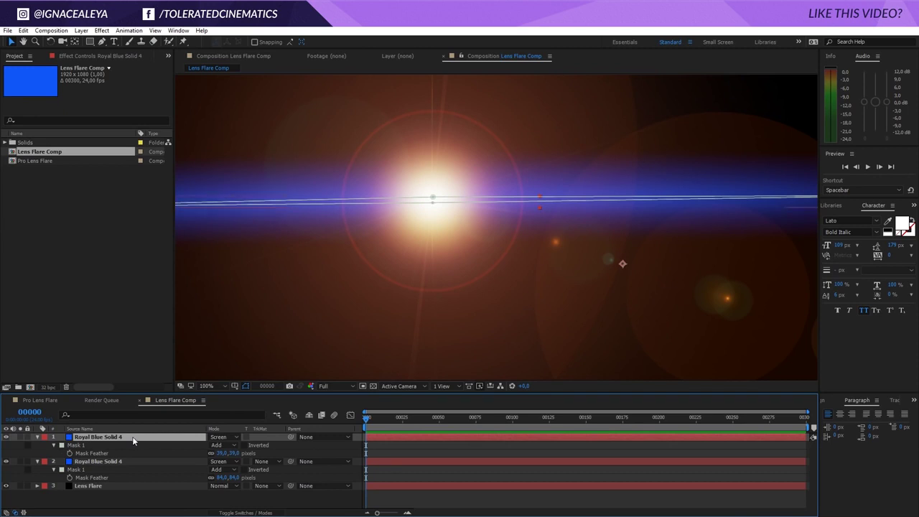
Duplicate the narrow blue streak layer and set the copy's mask feather to 10 pixels
key(ctrl+d)
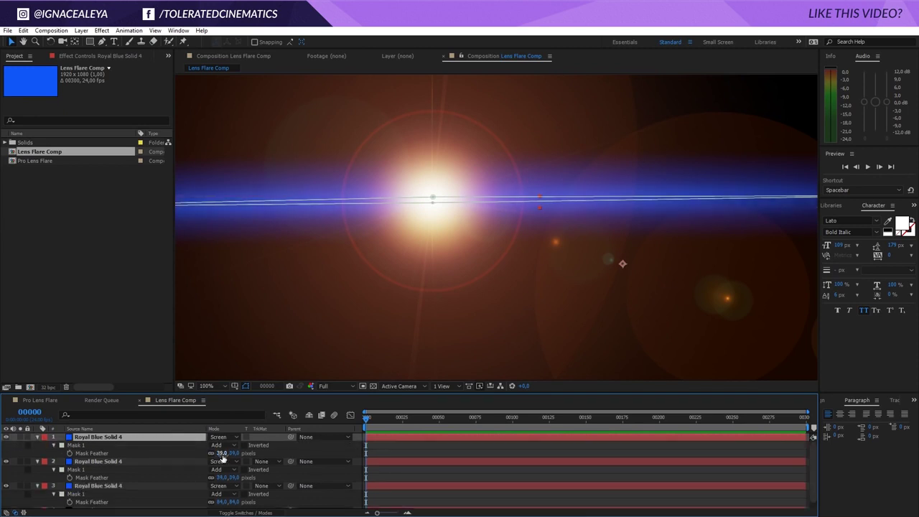
drag(223, 458, 204, 455)
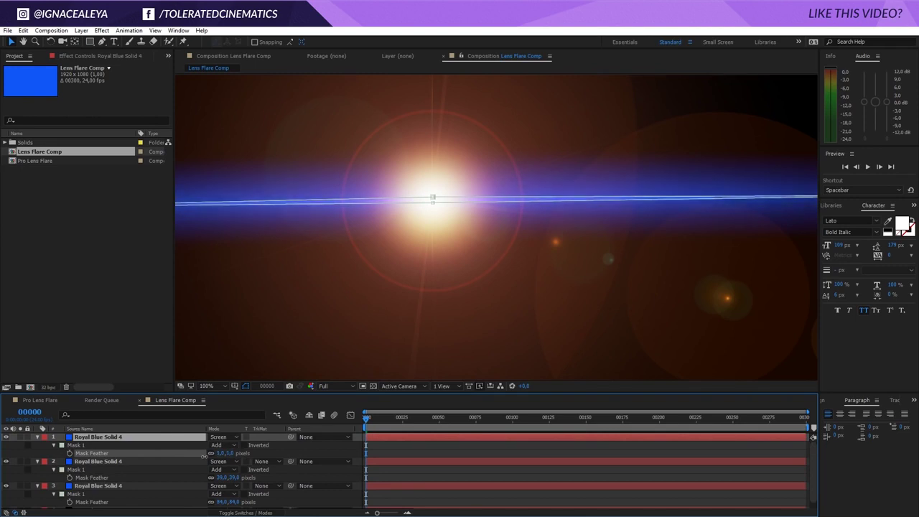
click(384, 445)
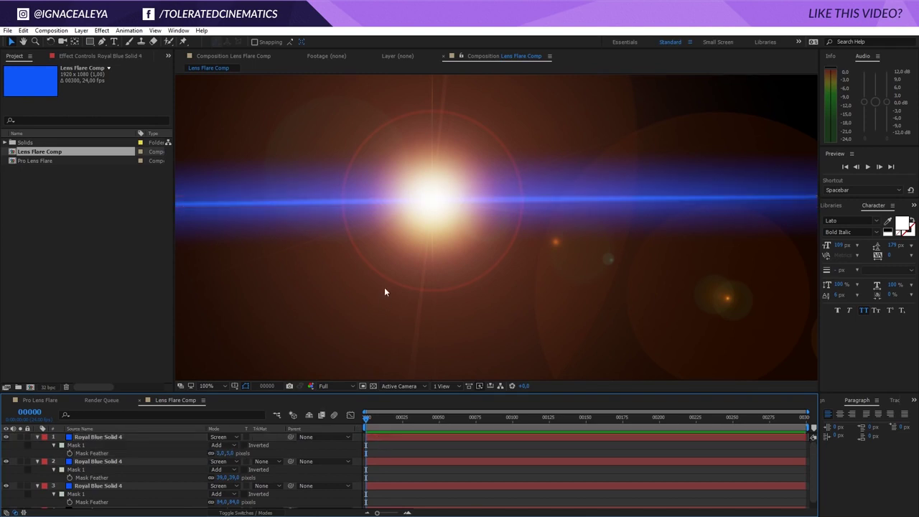
key(comma)
key(comma)
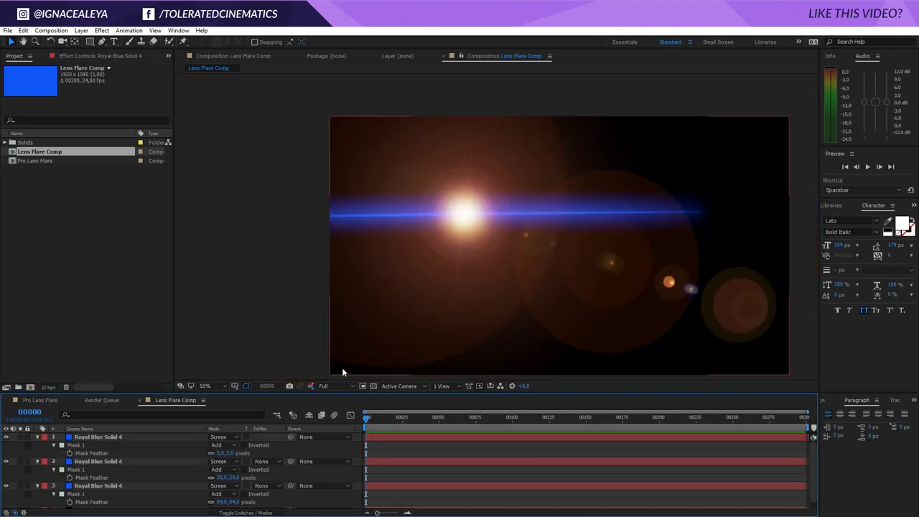
click(232, 453)
key(Return)
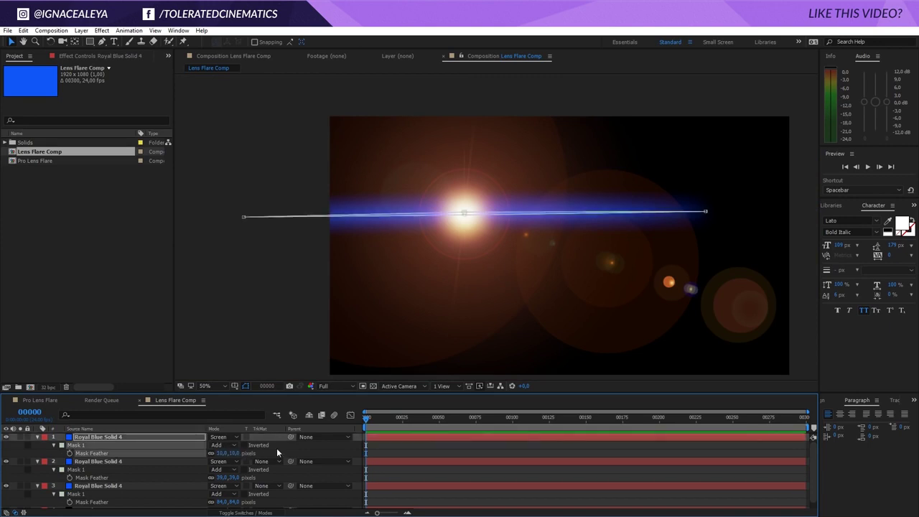
click(396, 446)
Shift the solid color of the thinnest, topmost streak to a slightly lighter blue in its solid settings
click(127, 437)
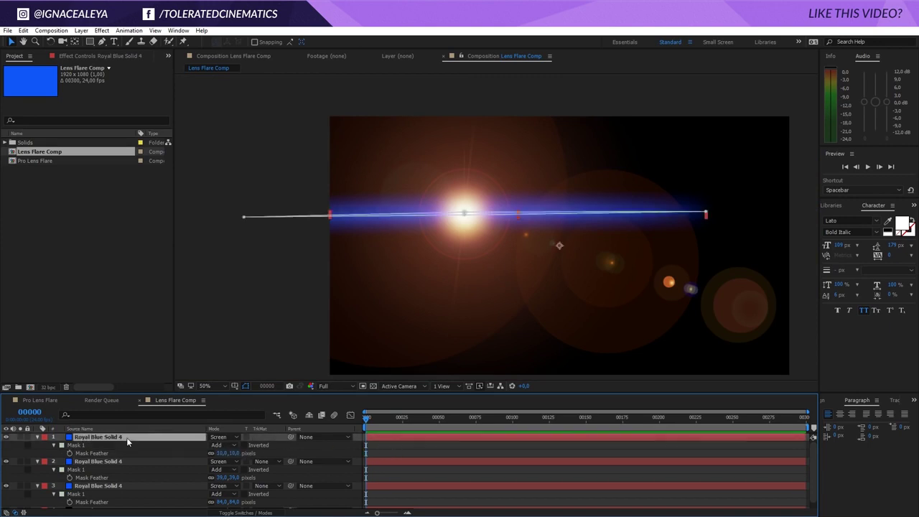
click(81, 30)
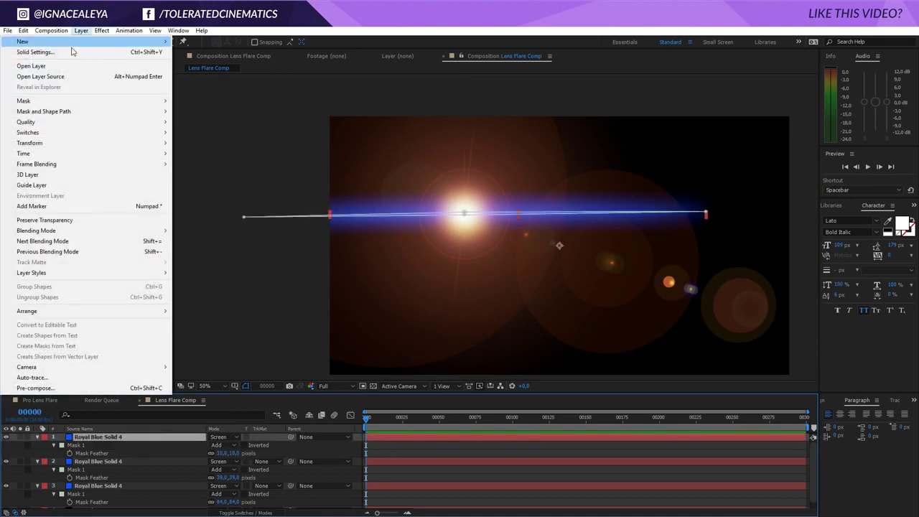
click(29, 37)
click(597, 275)
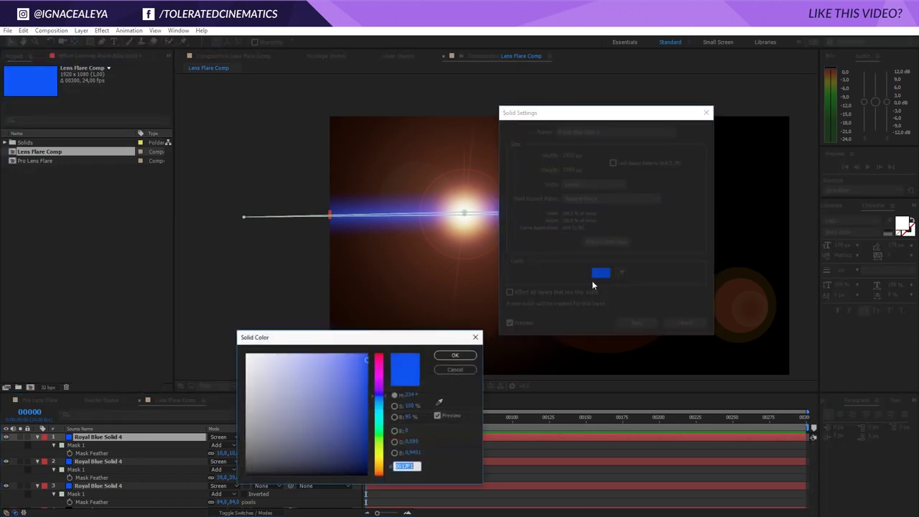
click(379, 400)
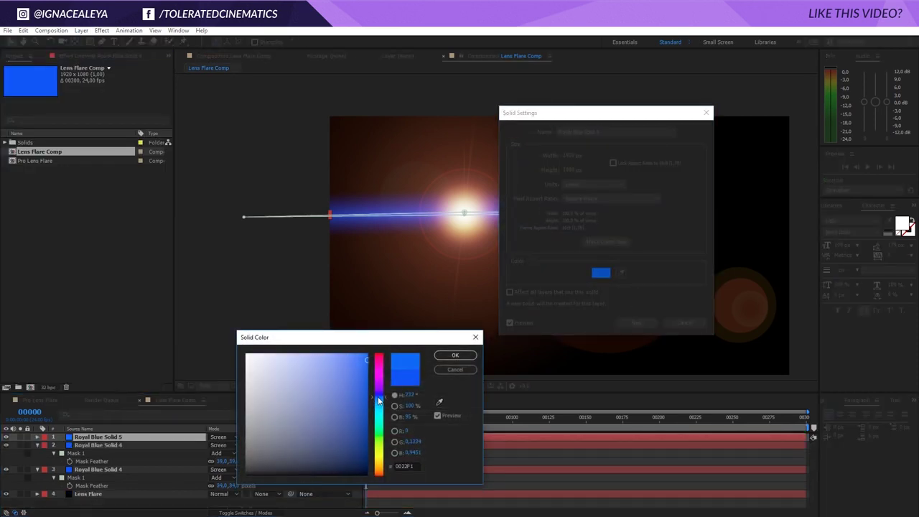
click(455, 354)
click(636, 323)
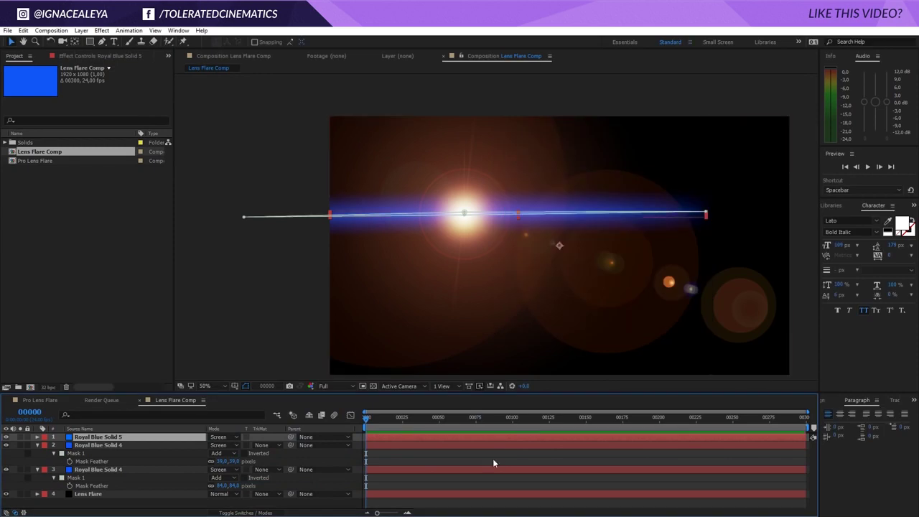
click(478, 463)
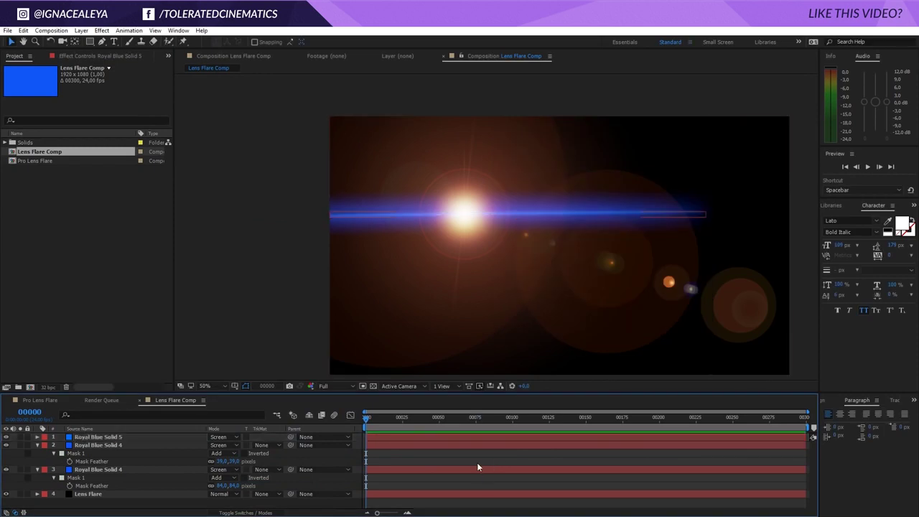
Lower the opacity of the widest blue streak, the layer just above Lens Flare, to 25%
click(96, 469)
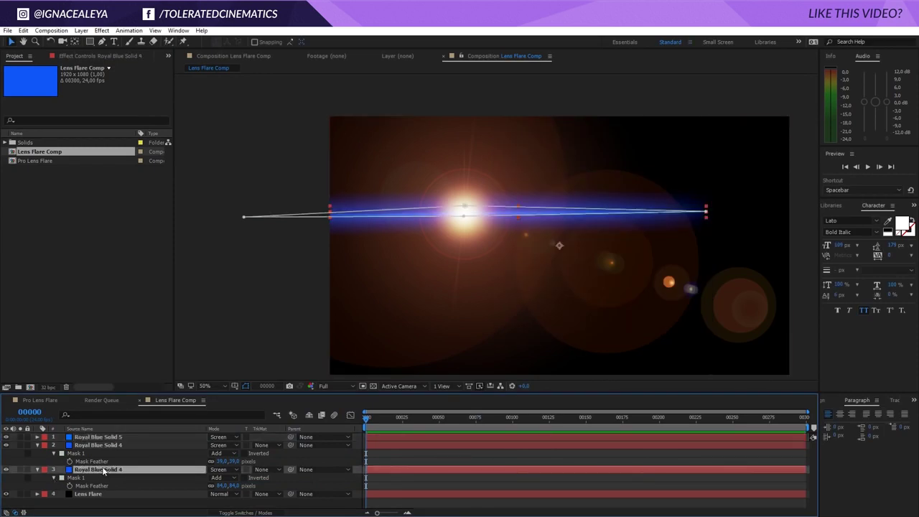
key(t)
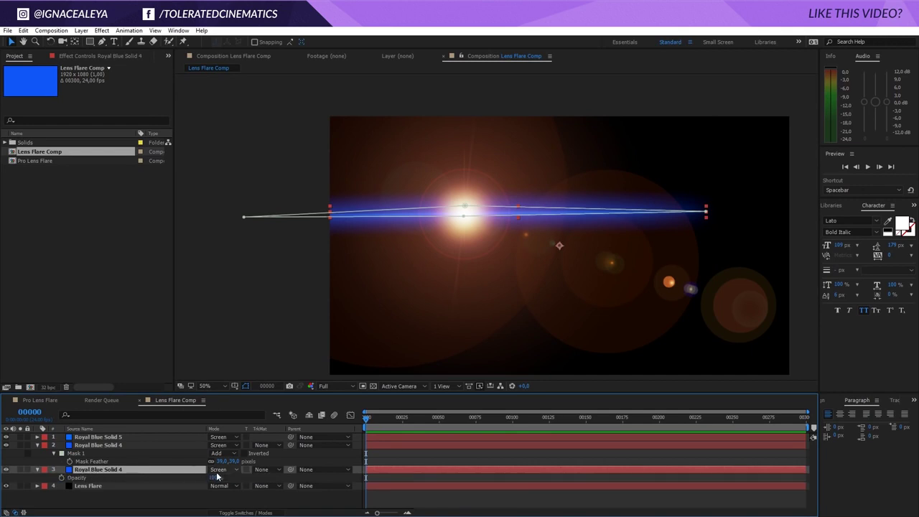
click(188, 481)
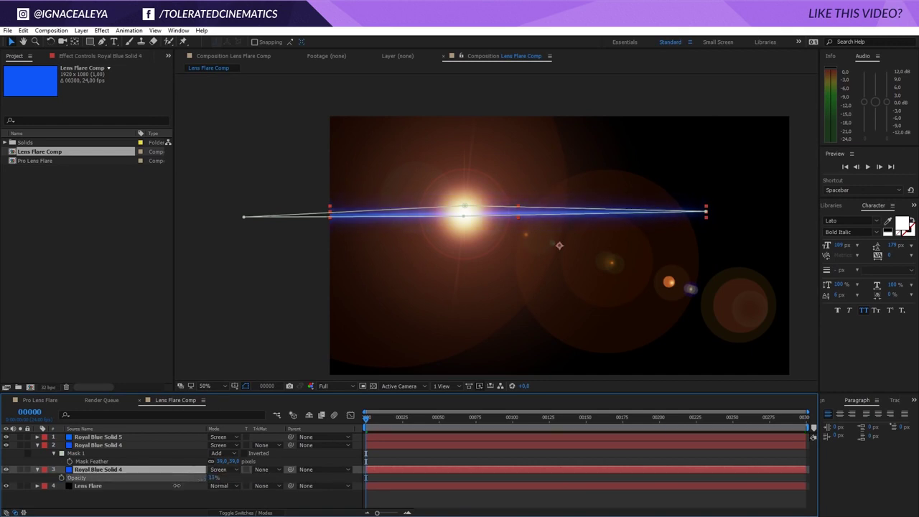
click(382, 461)
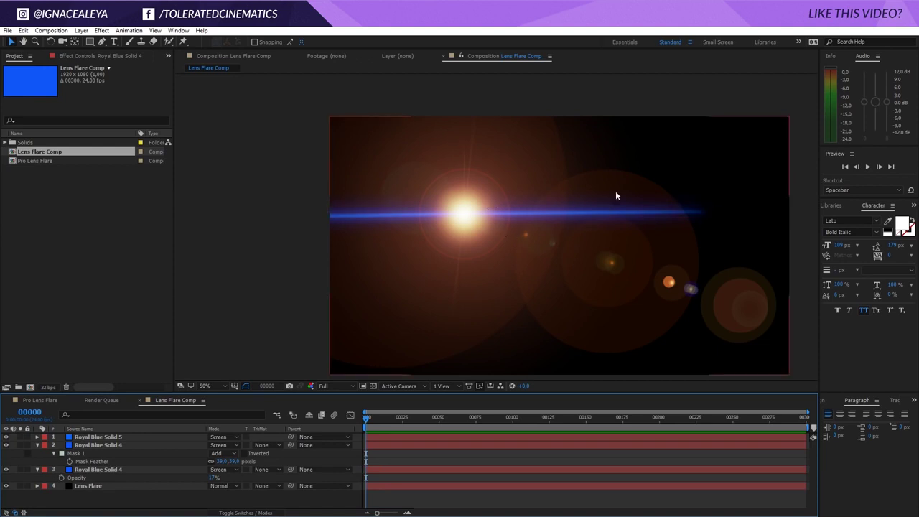
click(214, 478)
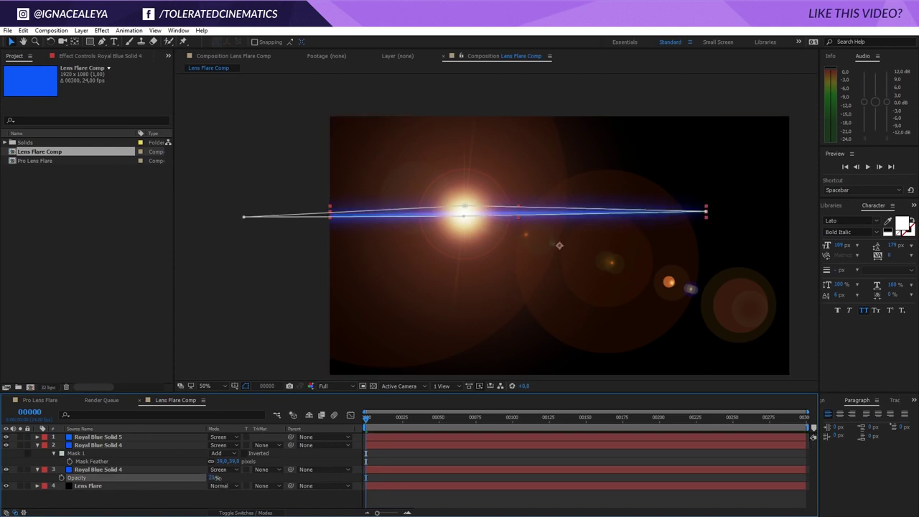
drag(217, 478, 215, 478)
click(214, 497)
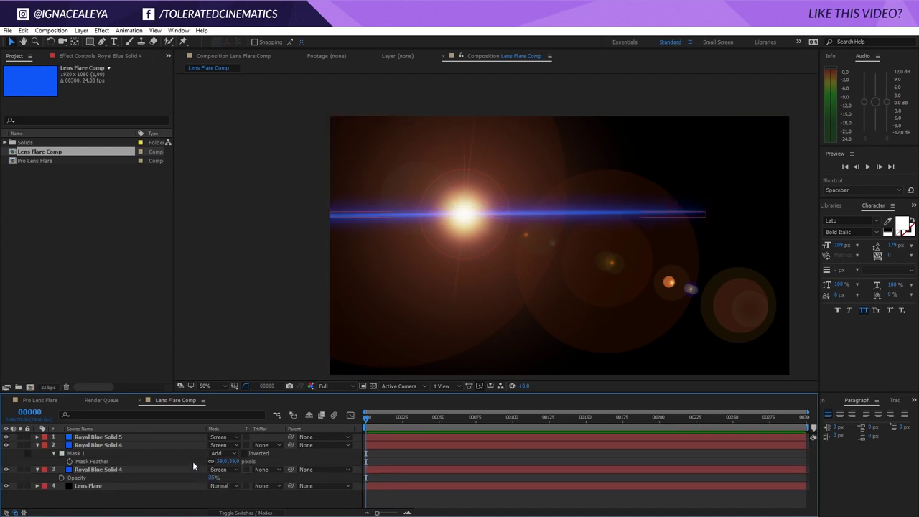
Lower the opacity of the middle blue streak, layer 2, to 35%
click(127, 445)
key(t)
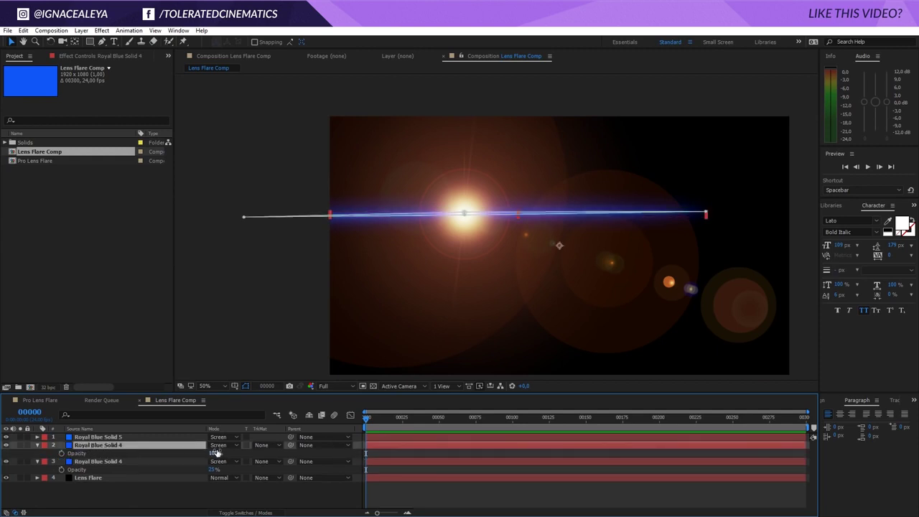
drag(214, 453, 184, 459)
click(177, 485)
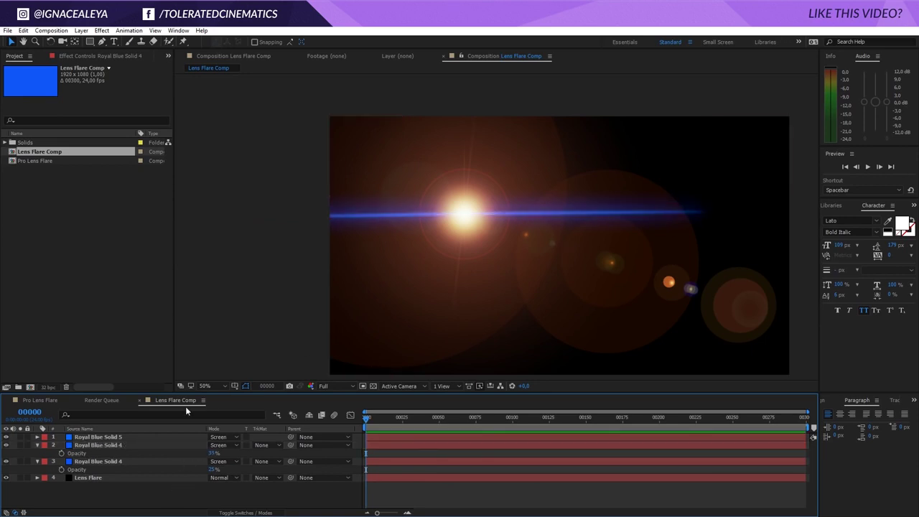
Draw a rectangular mask around the flare center on Royal Blue Solid 5 and set its mask mode to Intersect
click(104, 437)
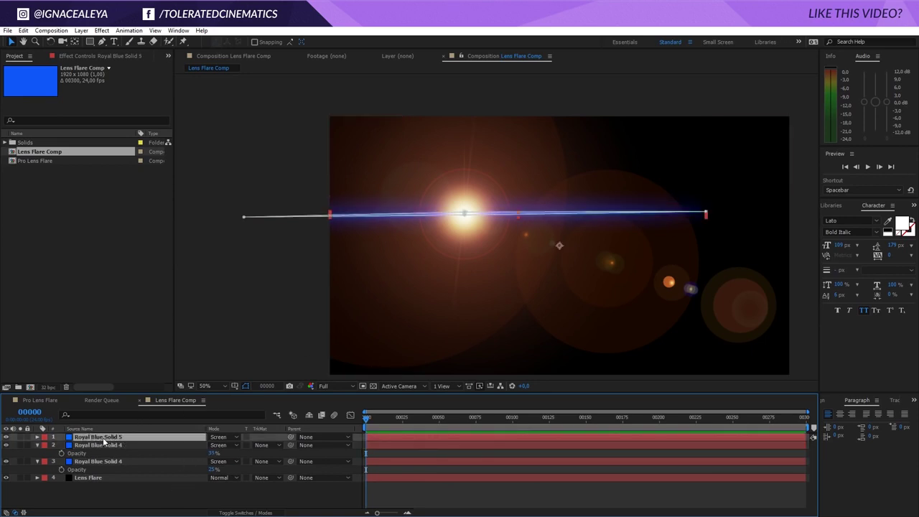
click(91, 41)
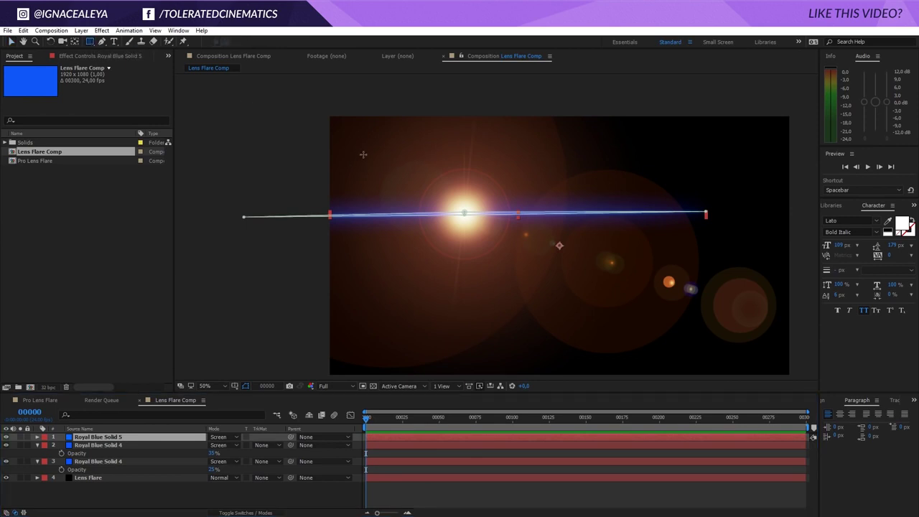
drag(348, 142, 566, 278)
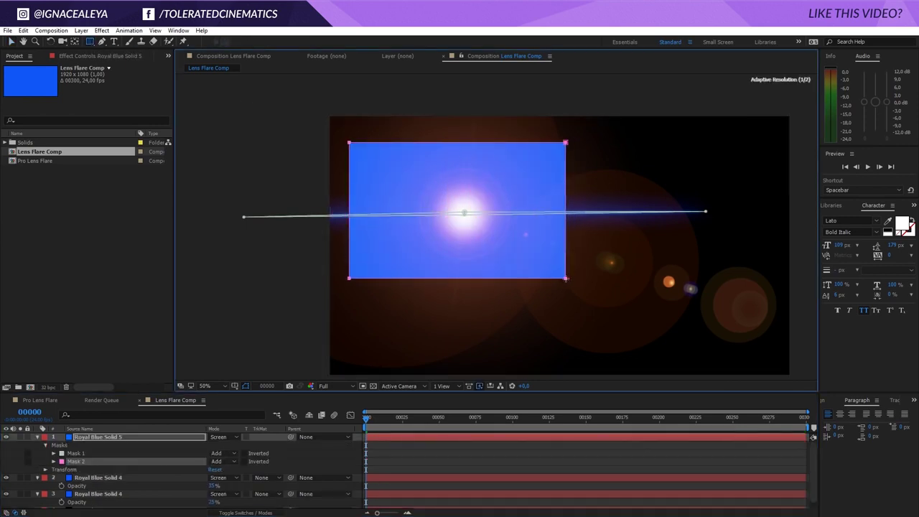
click(229, 461)
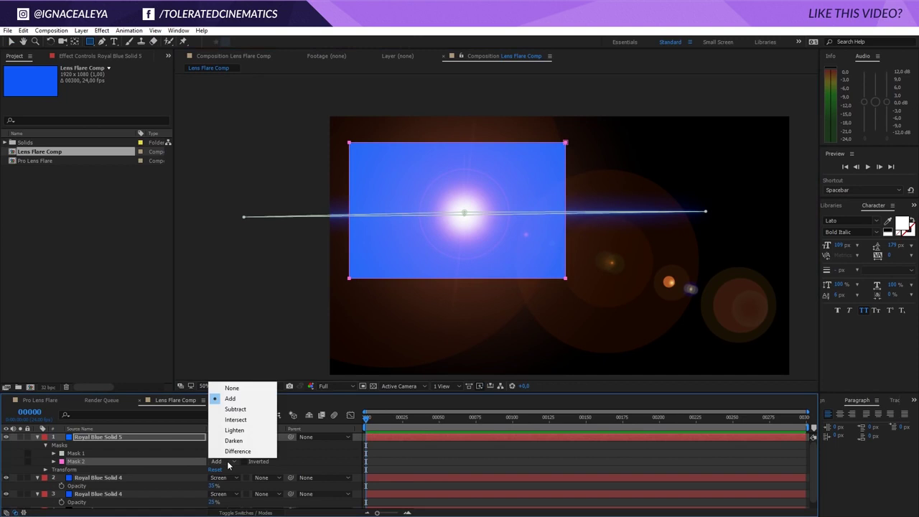
click(236, 420)
click(360, 468)
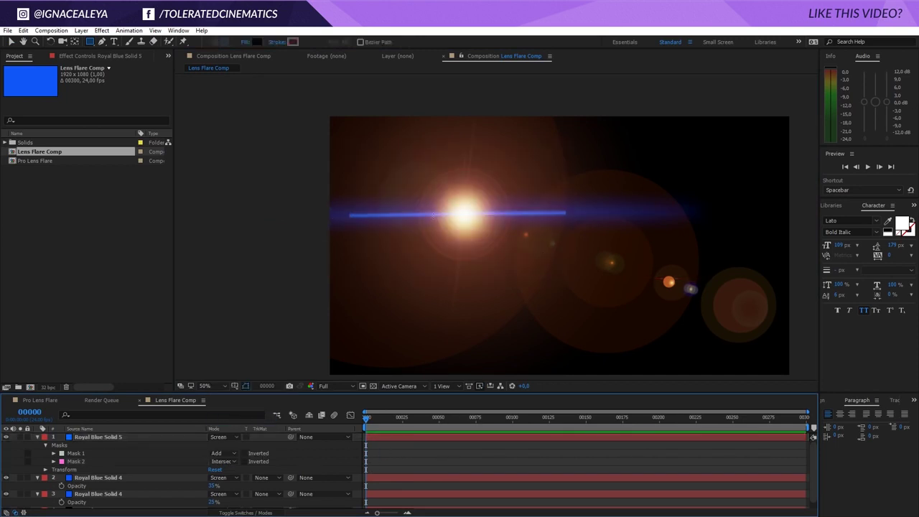
Set the feather of the rectangular Mask 2 on Royal Blue Solid 5 to 385 pixels
click(114, 437)
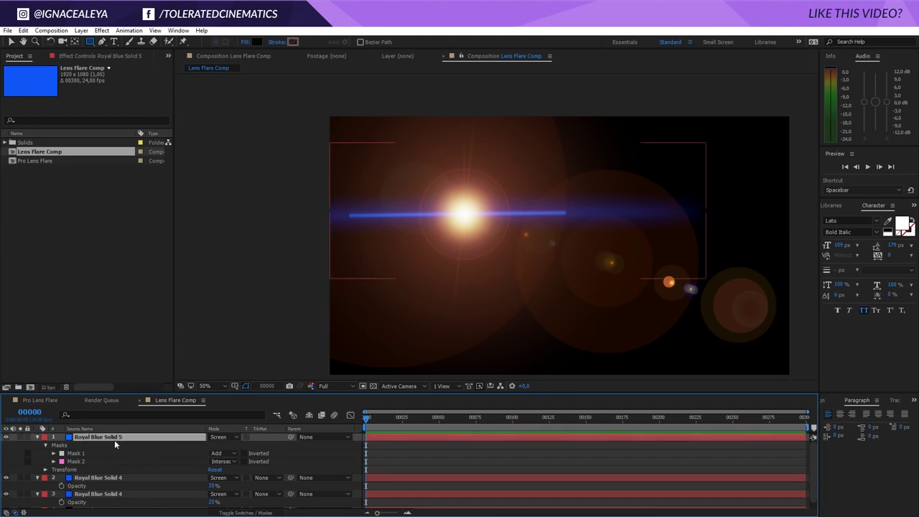
key(f)
drag(229, 465, 342, 459)
click(405, 462)
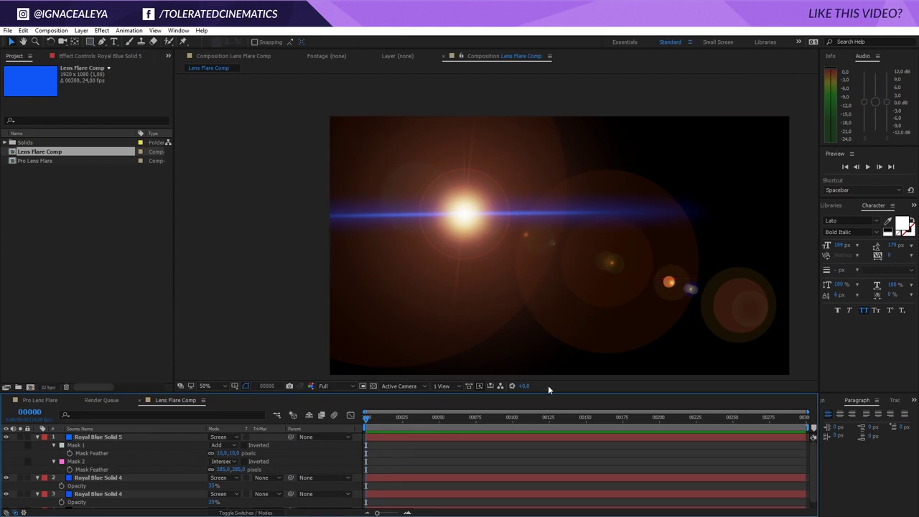
key(comma)
key(period)
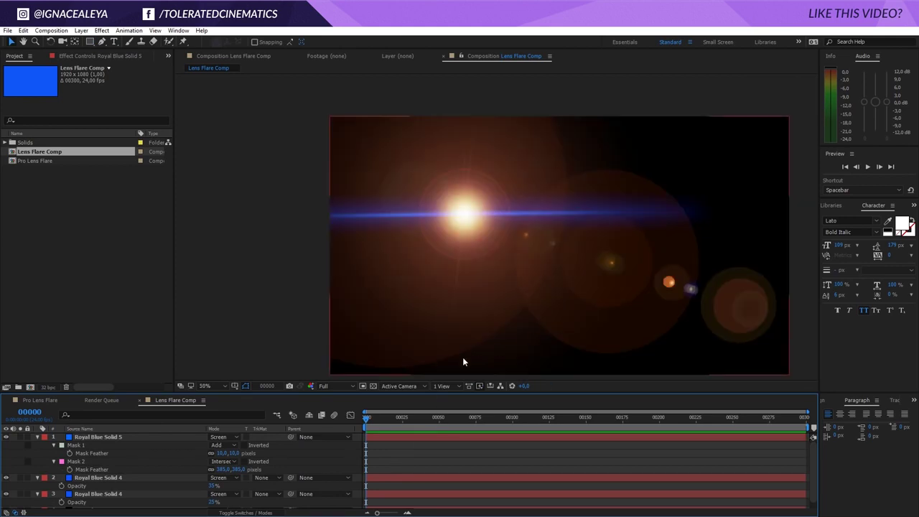
Thicken Mask 1 of Royal Blue Solid 5 by adjusting its middle points above and below the flare center
click(102, 438)
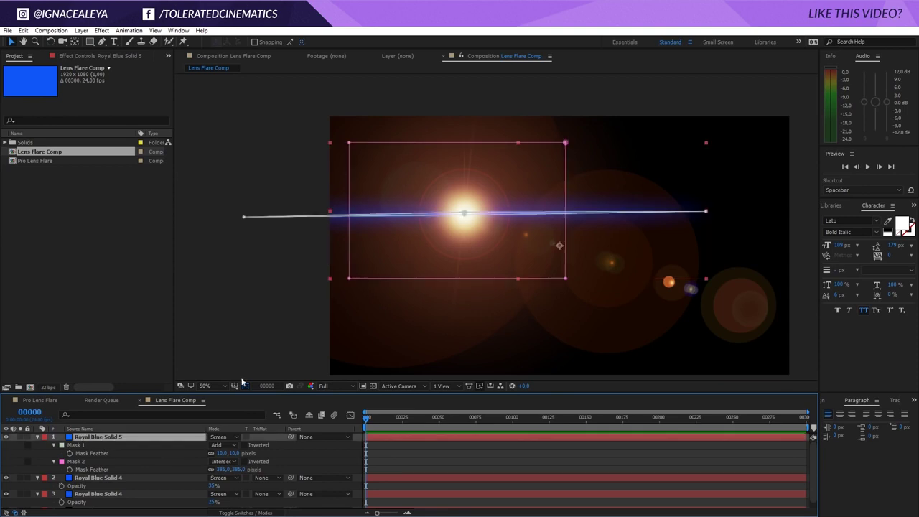
click(464, 216)
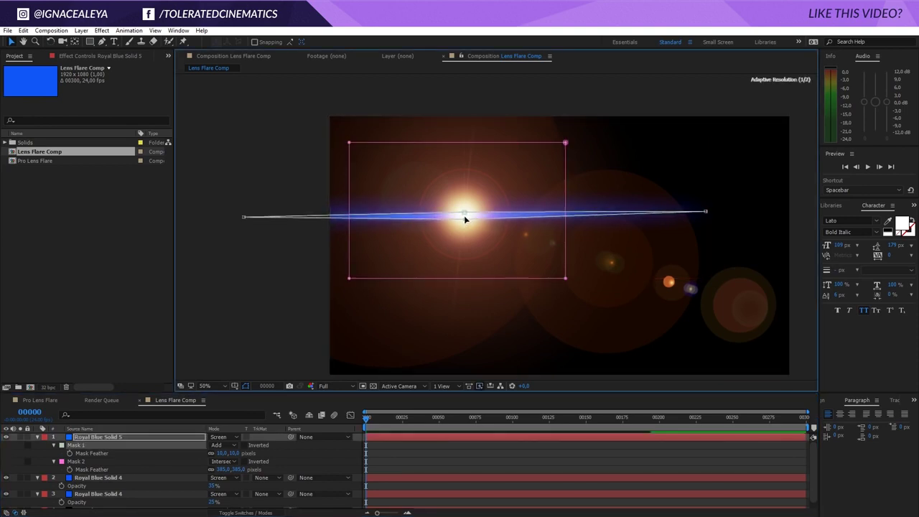
click(431, 445)
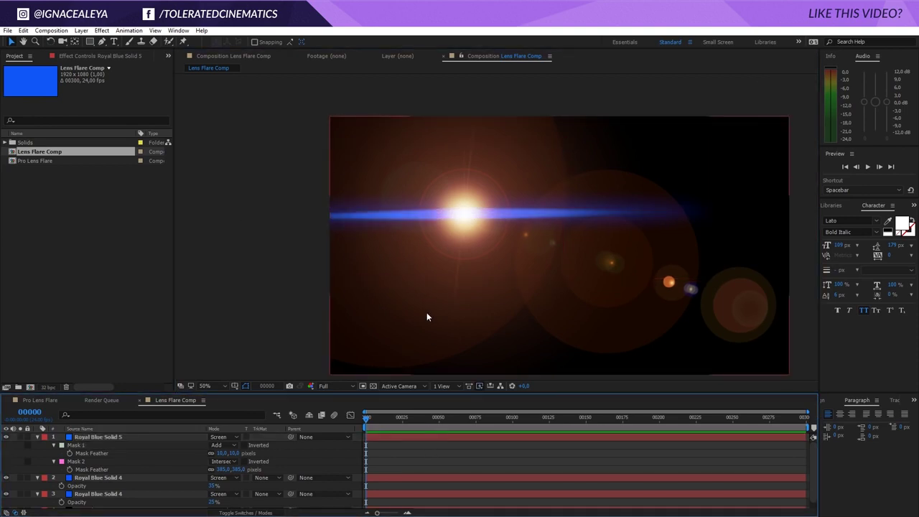
click(89, 439)
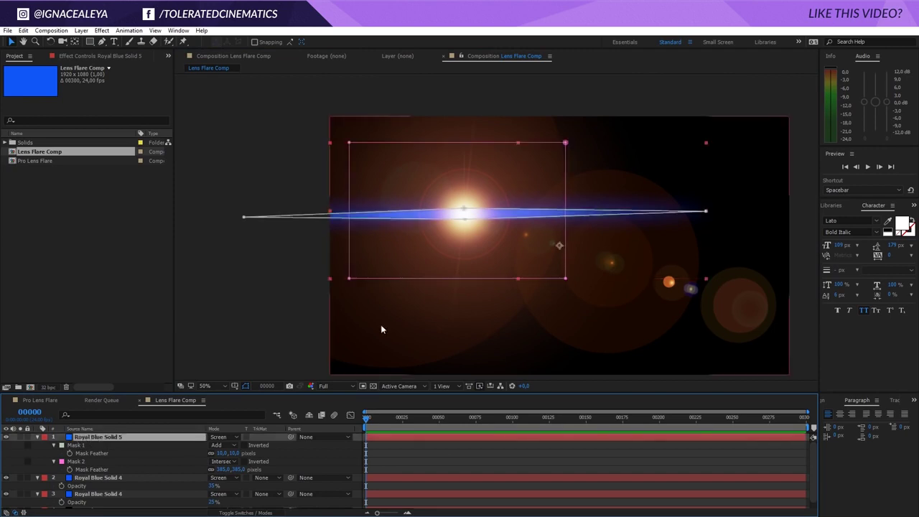
click(464, 216)
drag(464, 217, 466, 212)
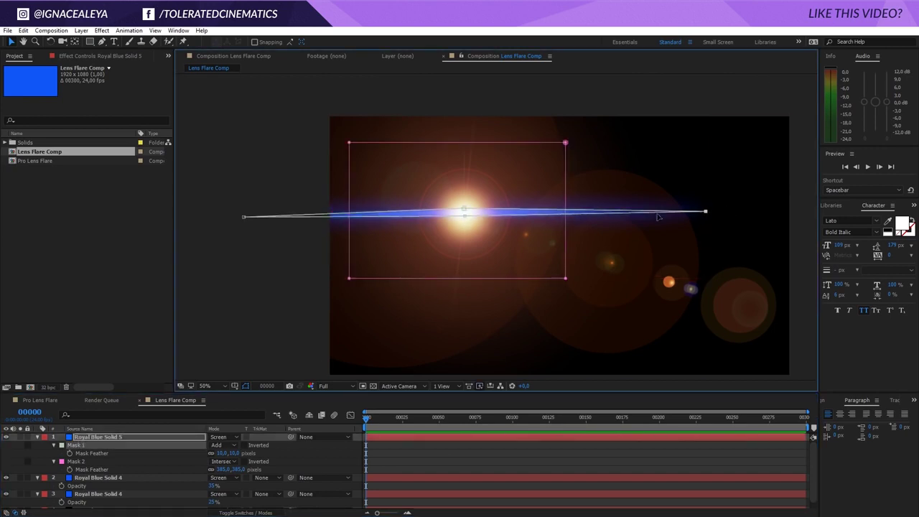
Stretch both end points of Royal Blue Solid 5's Mask 1 outward, well beyond the two sides of the frame
drag(707, 212, 803, 215)
key(comma)
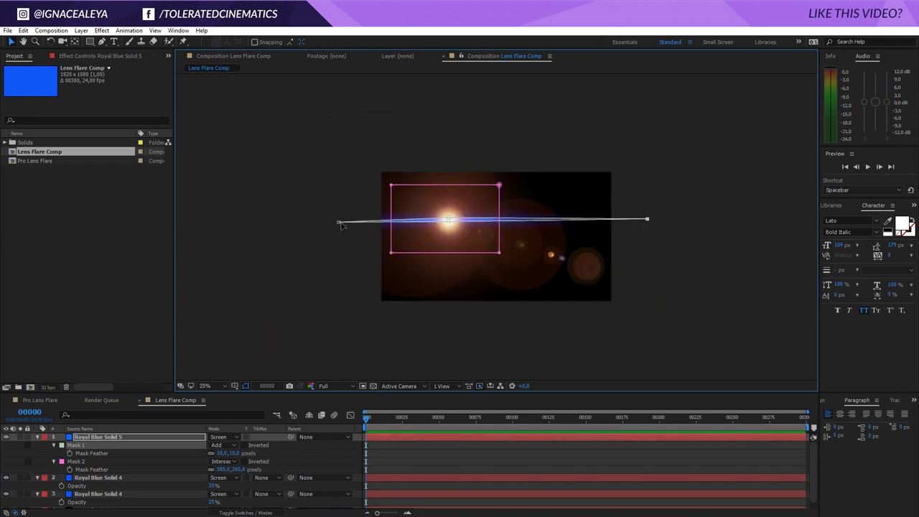
drag(307, 224, 259, 221)
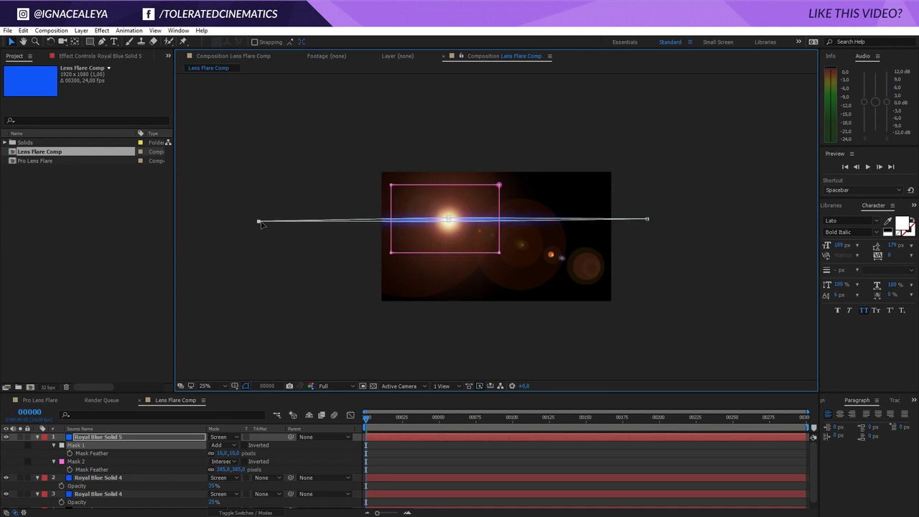
click(402, 444)
key(period)
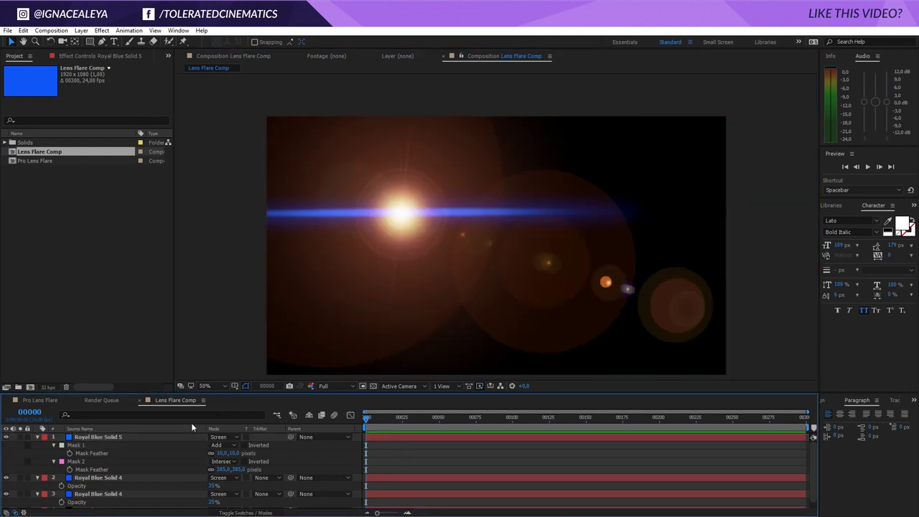
Set the opacity of the Royal Blue Solid 5 layer to 63%
click(137, 437)
key(t)
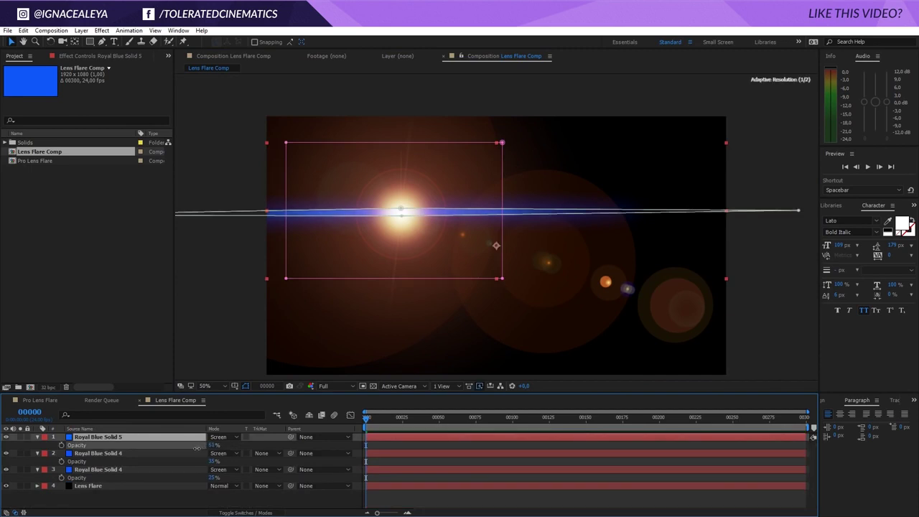
click(381, 448)
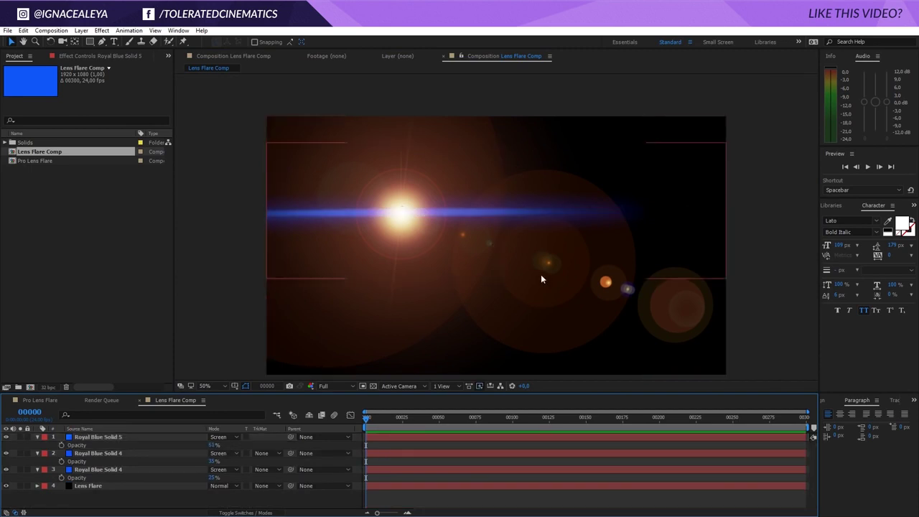
Reposition the Lens Flare effect's flare center on the streaks, at about 554, 404
click(86, 487)
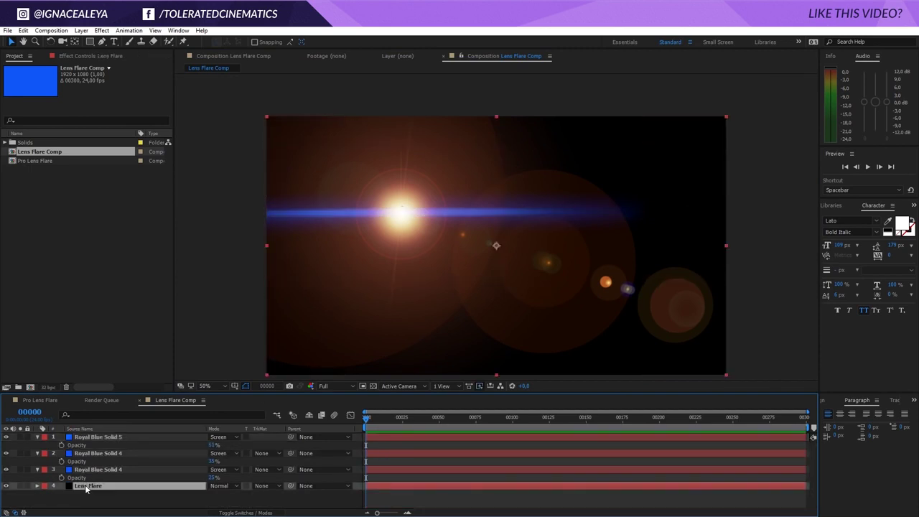
click(75, 56)
click(99, 84)
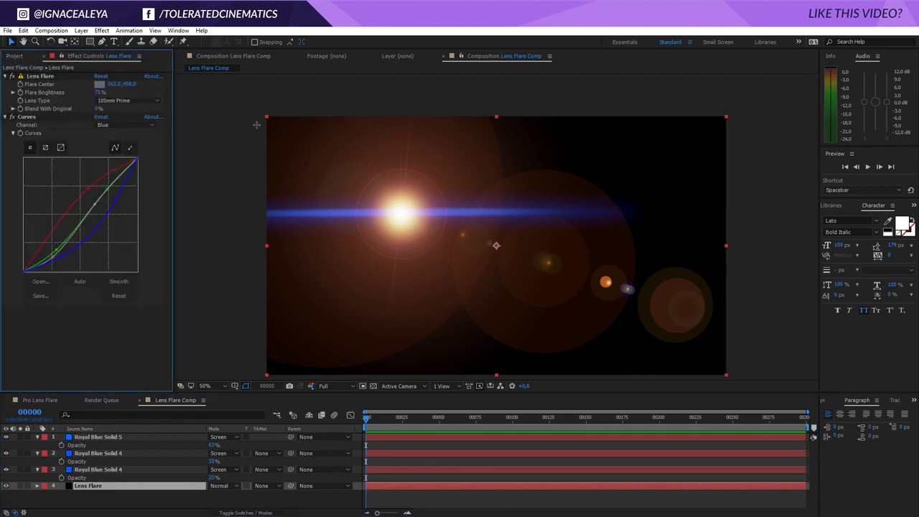
click(402, 213)
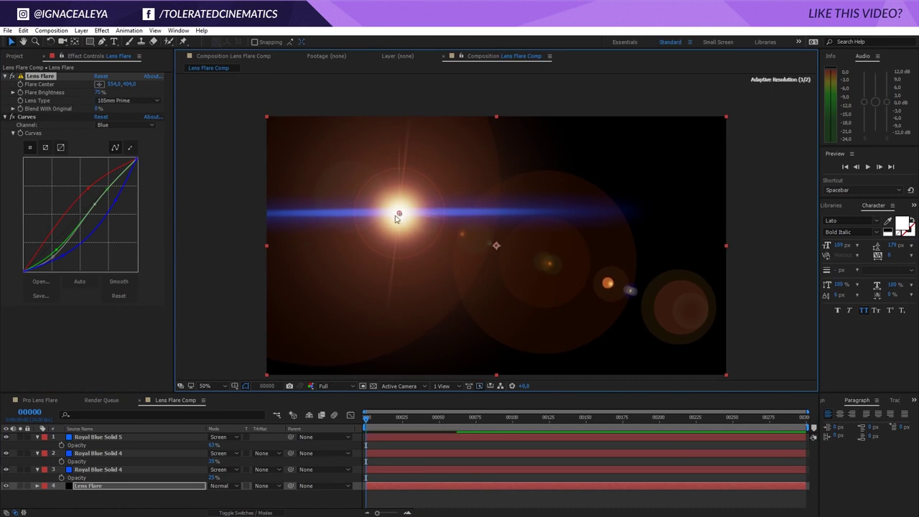
Raise the upper midpoint of the RGB curve in the Lens Flare layer's Curves effect to boost contrast
click(110, 486)
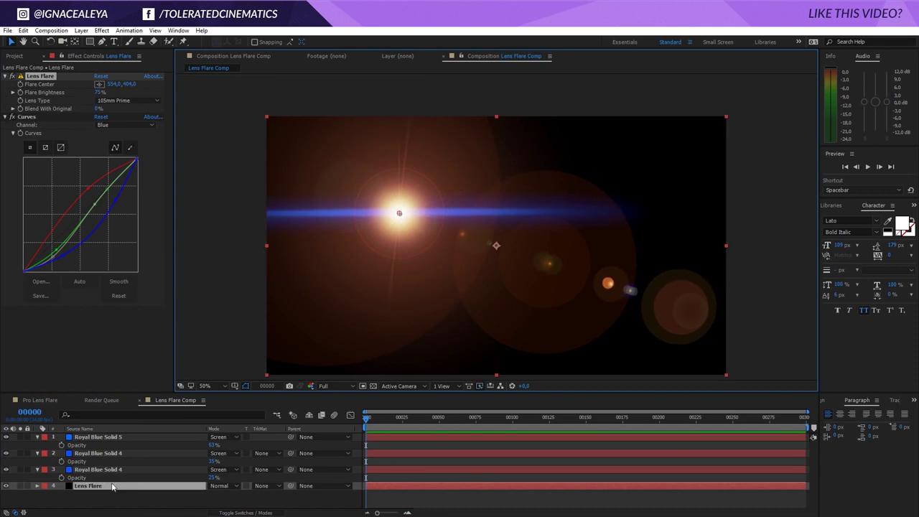
click(115, 126)
click(116, 136)
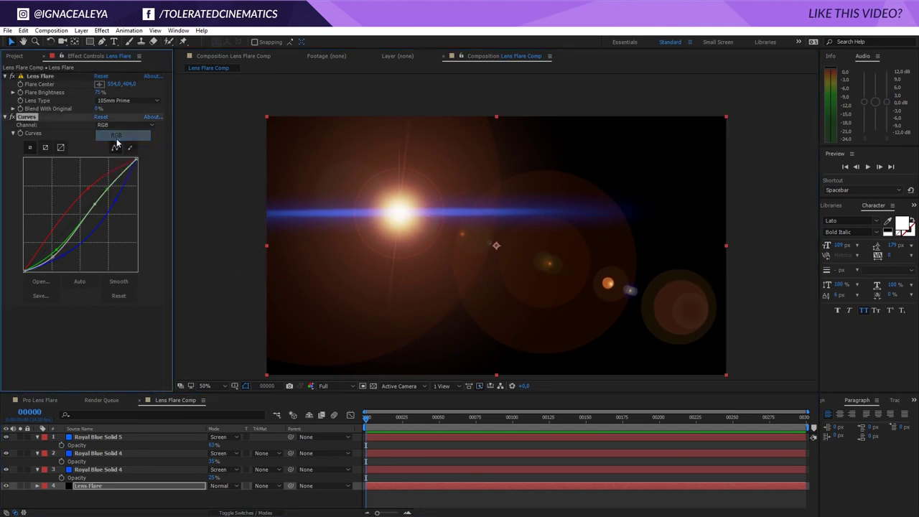
drag(96, 206, 89, 200)
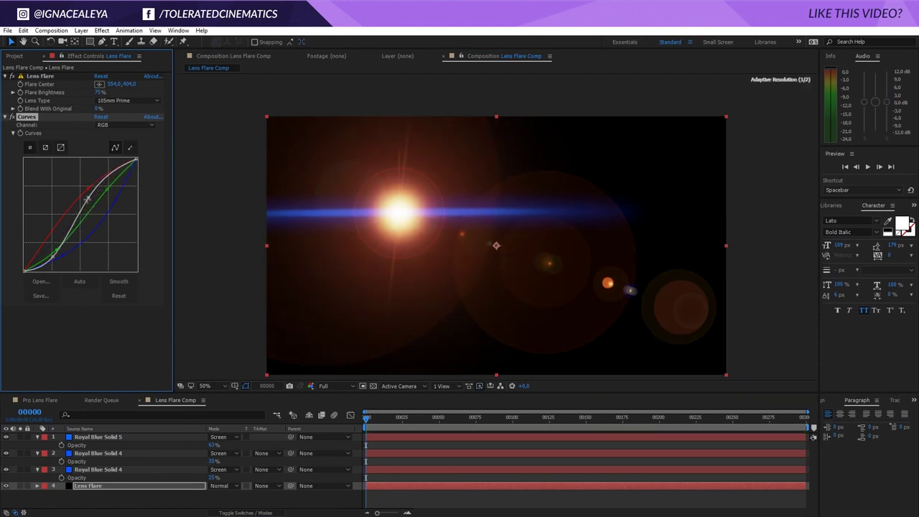
Add a Tint effect with a 21% amount to the Lens Flare layer and set its flare brightness to 46%
click(102, 30)
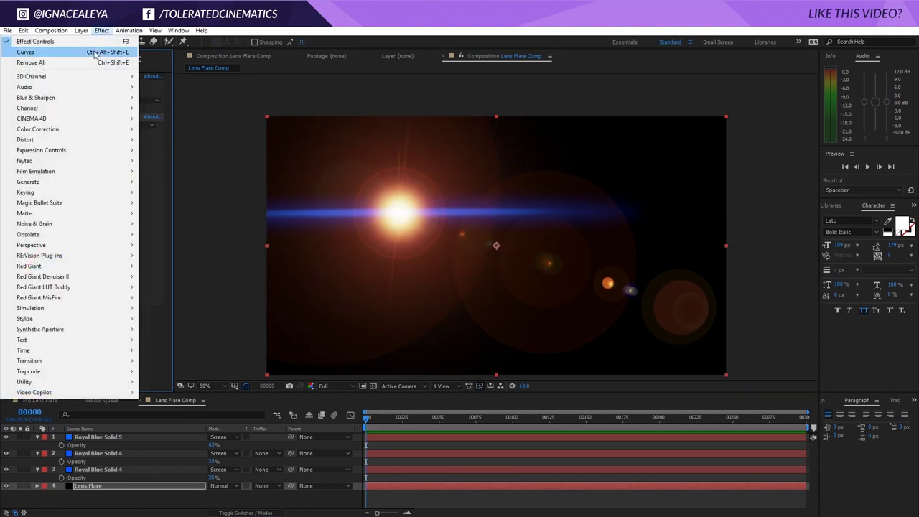
mouse_move(64, 129)
click(157, 455)
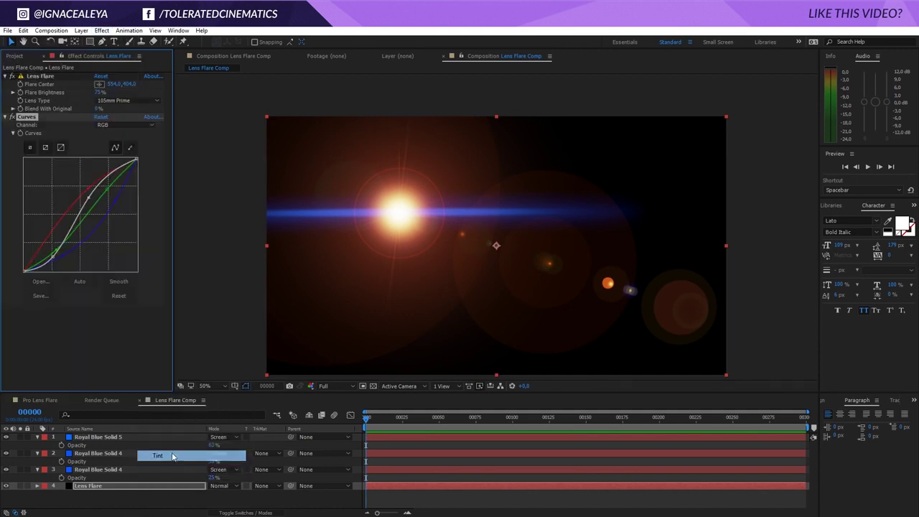
drag(101, 335, 101, 334)
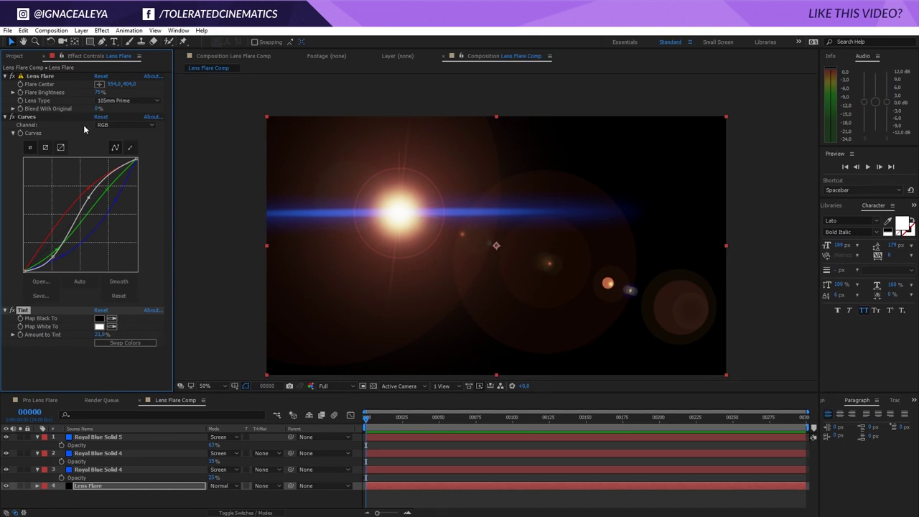
mouse_move(99, 92)
mouse_down()
mouse_move(81, 93)
mouse_move(101, 92)
mouse_up()
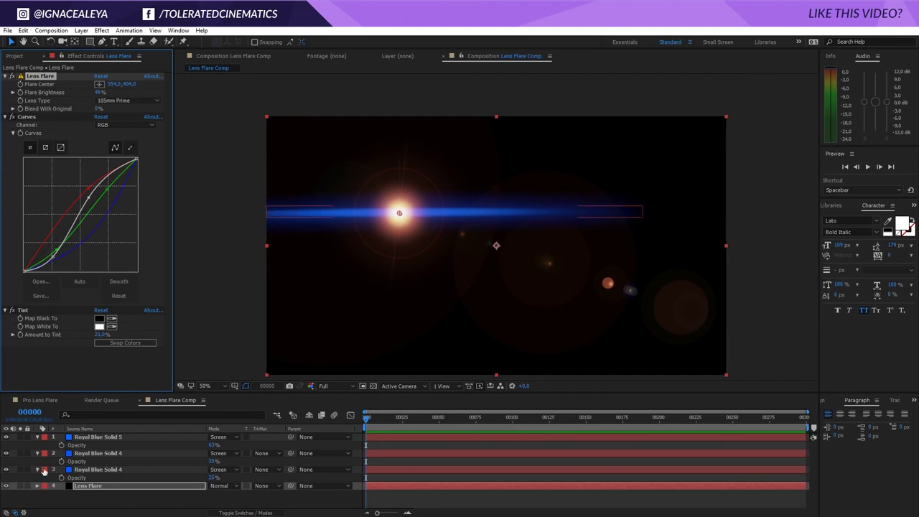
Lower the opacity of all three blue streak layers together, to 33%, 5% and 4% from the uppermost layer down
click(93, 468)
shift+click(106, 437)
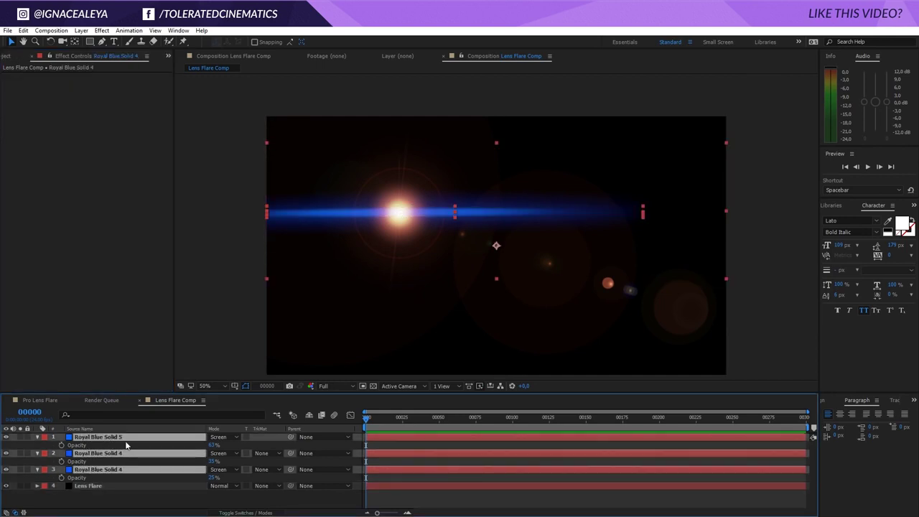
key(t)
key(t)
key(t)
drag(212, 445, 197, 445)
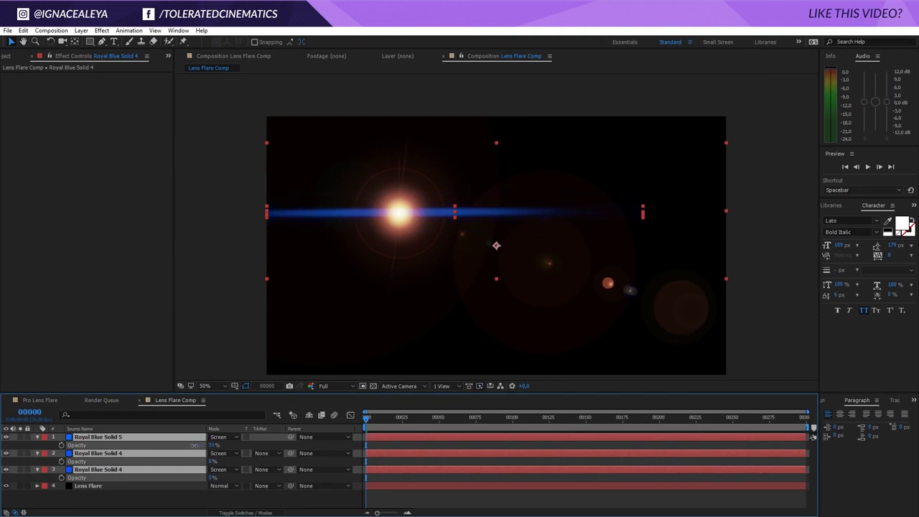
click(182, 502)
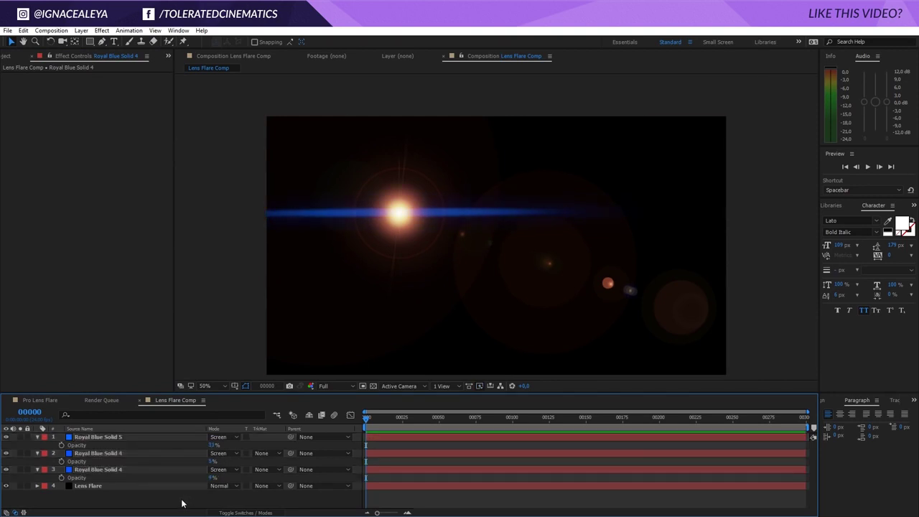
Move the Lens Flare layer's flare center to 746, 402 and add an Unsharp Mask with amount 28 and radius 13.7
click(178, 488)
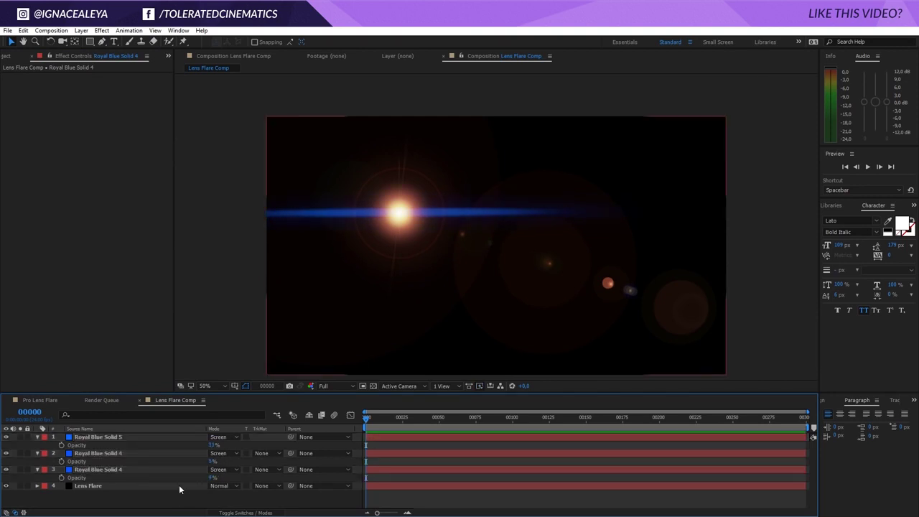
click(121, 486)
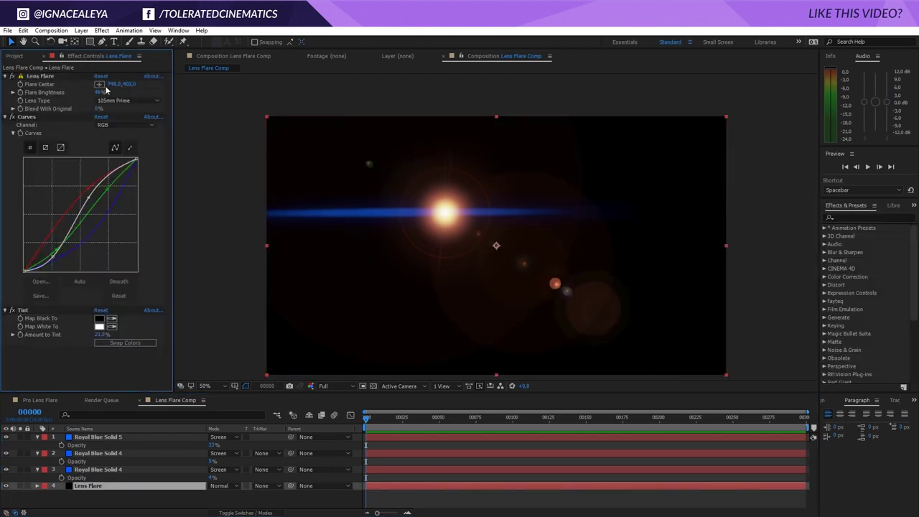
click(101, 30)
mouse_move(64, 100)
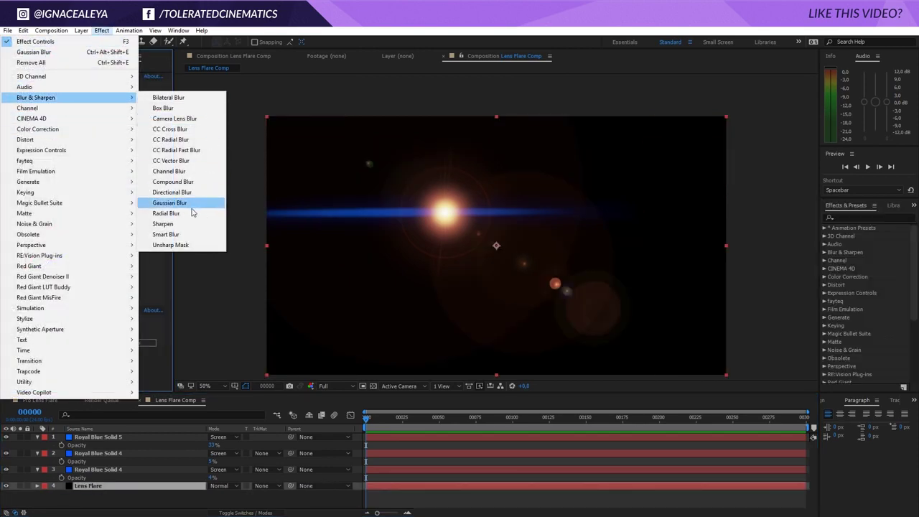
click(170, 245)
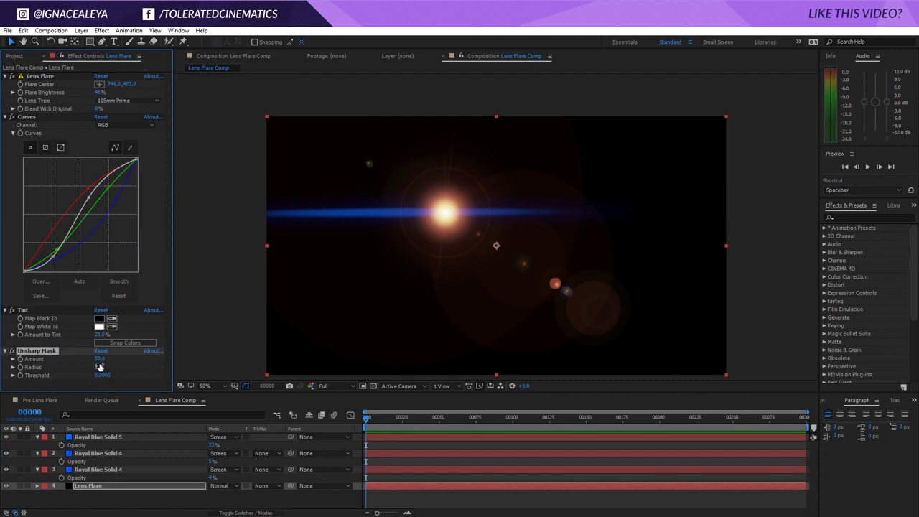
mouse_move(99, 360)
mouse_down()
mouse_move(137, 358)
mouse_move(105, 368)
mouse_move(121, 372)
mouse_move(102, 367)
mouse_move(145, 367)
mouse_move(46, 362)
mouse_move(113, 359)
mouse_up()
Add a second Tint effect at 100% to the Lens Flare layer and place it between Lens Flare and Curves
click(90, 486)
click(102, 30)
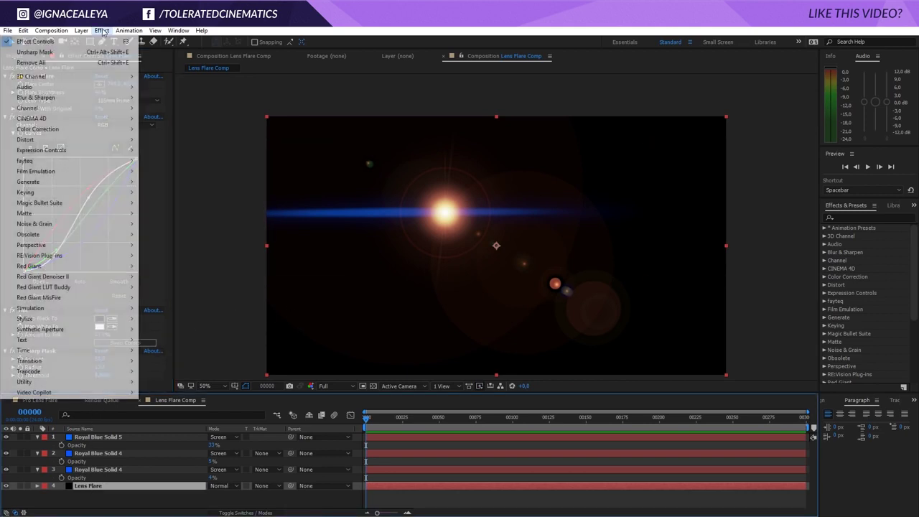
mouse_move(58, 129)
click(169, 459)
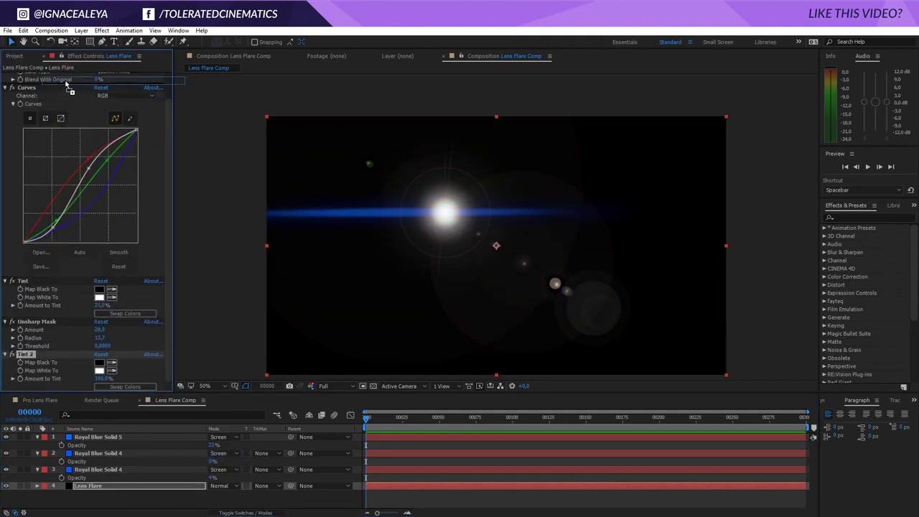
scroll(54, 101, up, 1)
drag(40, 112, 39, 112)
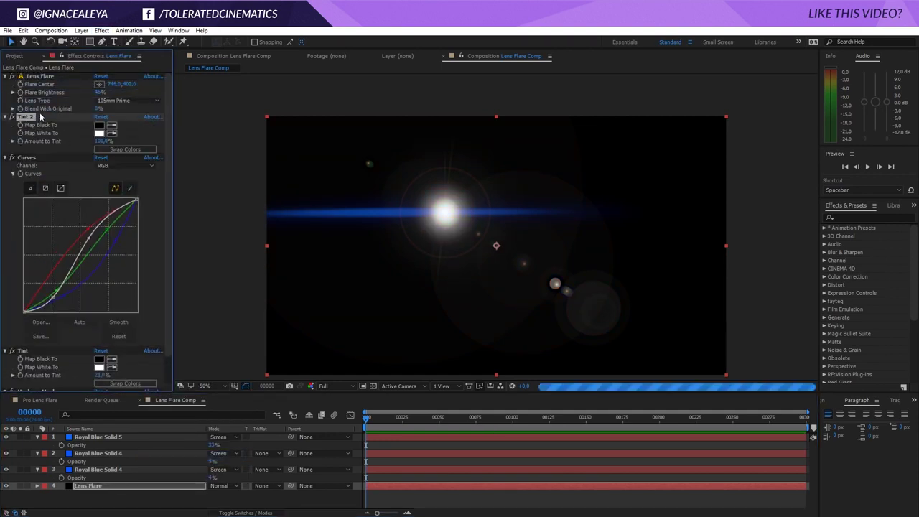
click(32, 159)
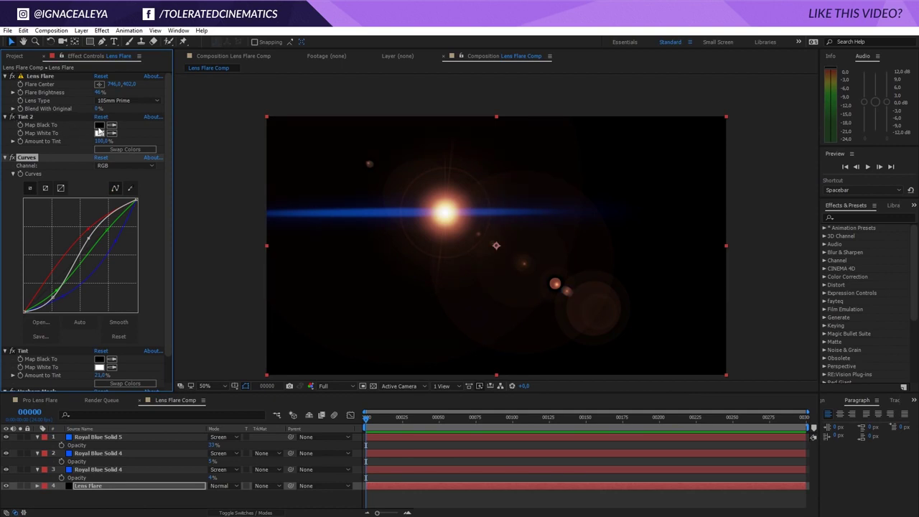
mouse_move(99, 109)
mouse_down()
mouse_move(129, 108)
mouse_move(93, 109)
mouse_up()
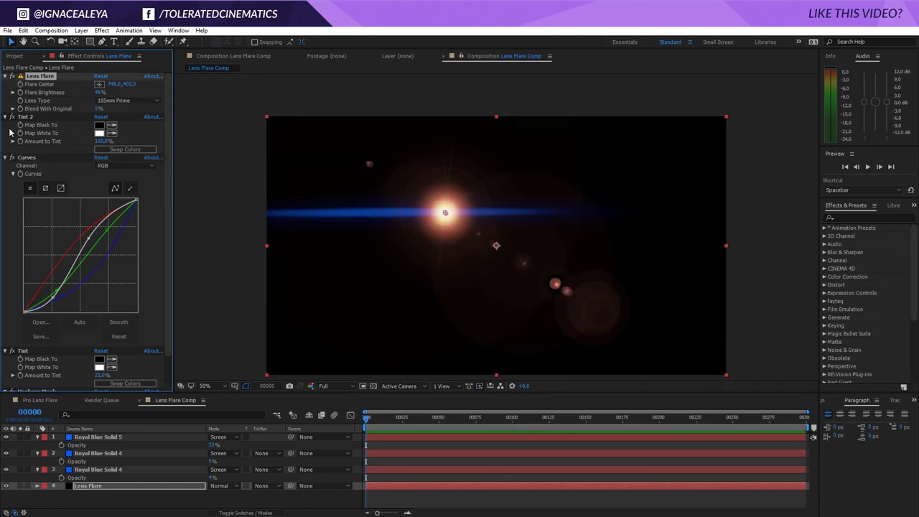
Create a black 1920 x 1080 px solid layer named Background
right_click(139, 504)
mouse_move(176, 405)
click(79, 433)
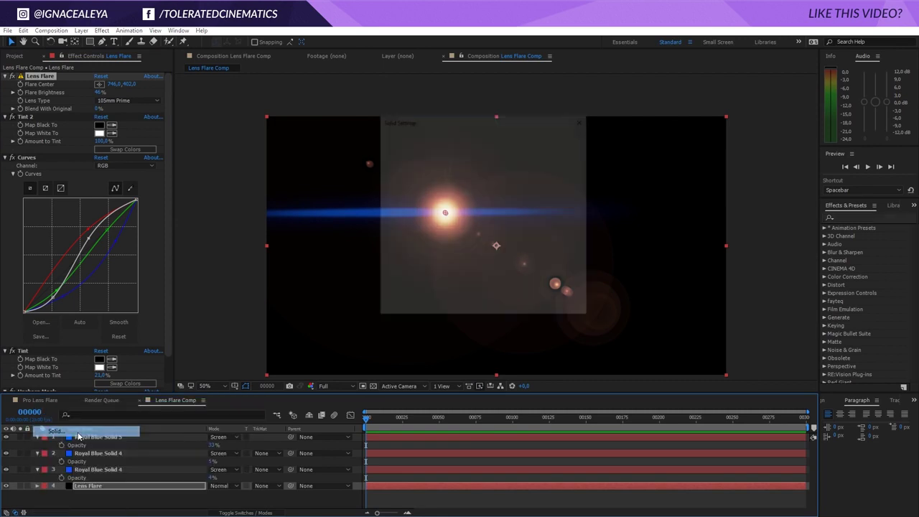
click(478, 279)
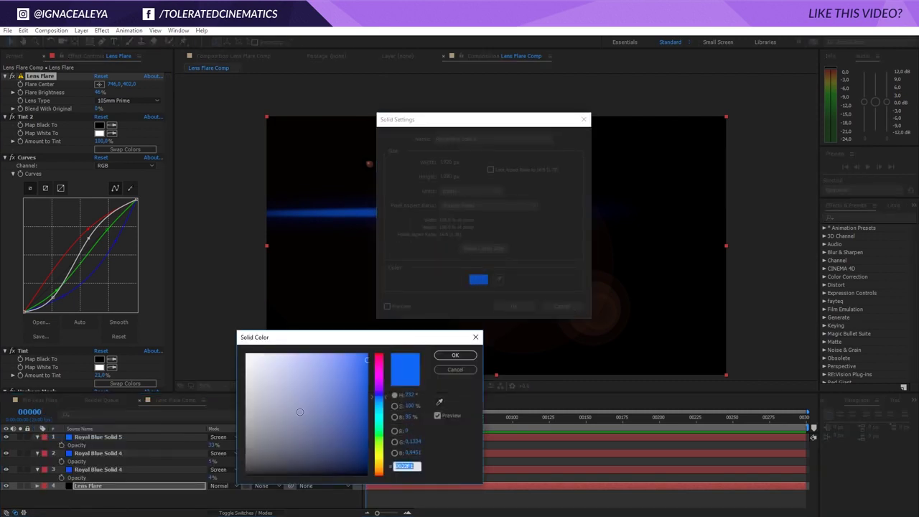
click(455, 356)
text(Bla)
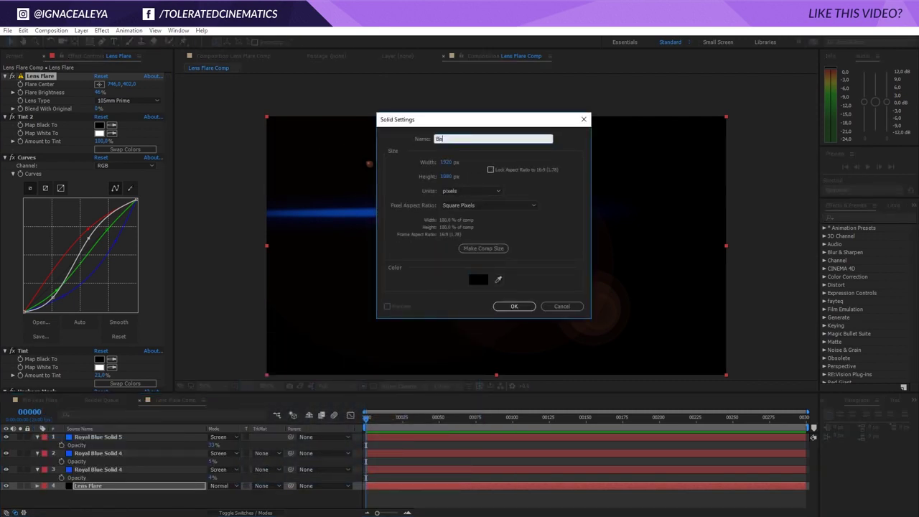
text(ckground)
key(Return)
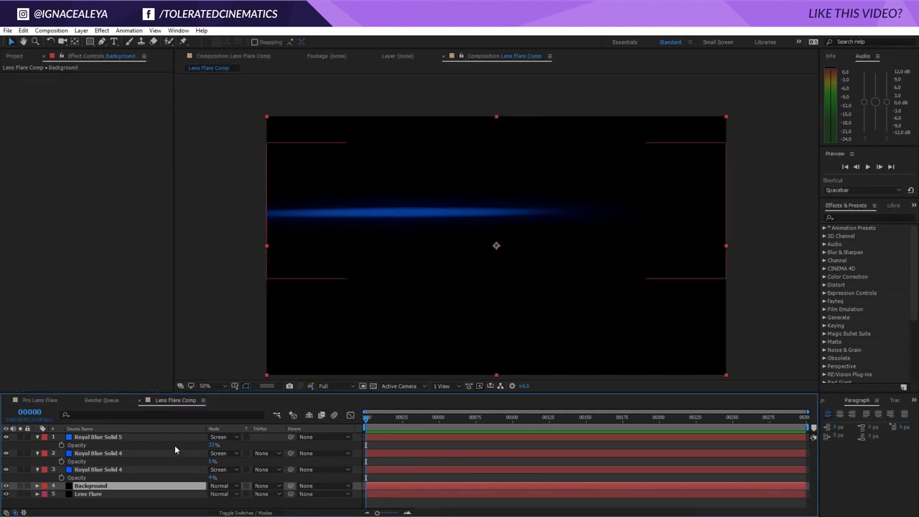
Move the Background layer beneath Lens Flare and set the Lens Flare layer's blending mode to Screen
drag(127, 488, 128, 500)
click(223, 485)
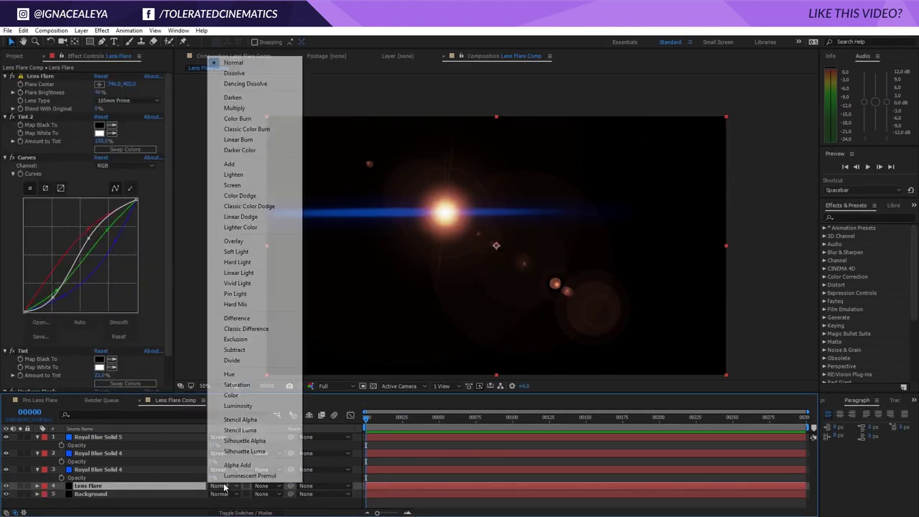
click(253, 185)
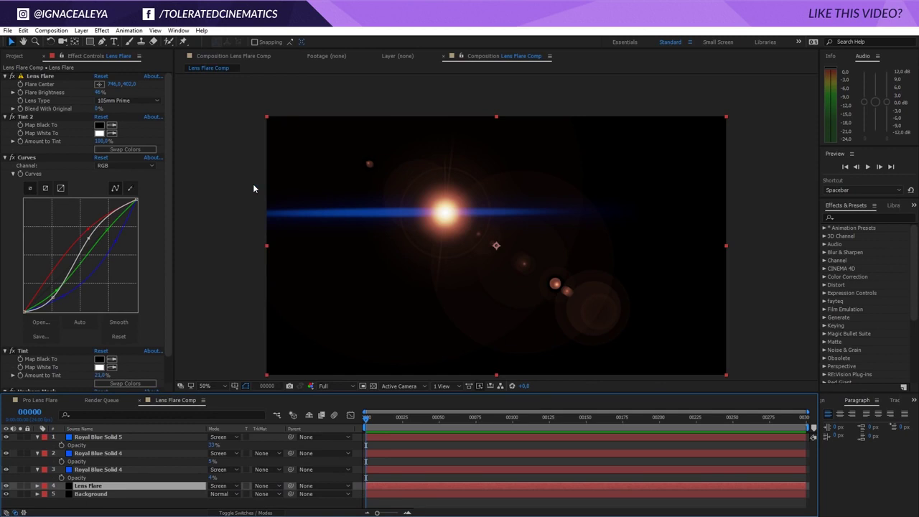
Collapse the opacity properties of the three blue streak layers and reselect only the Lens Flare layer
shift+click(102, 439)
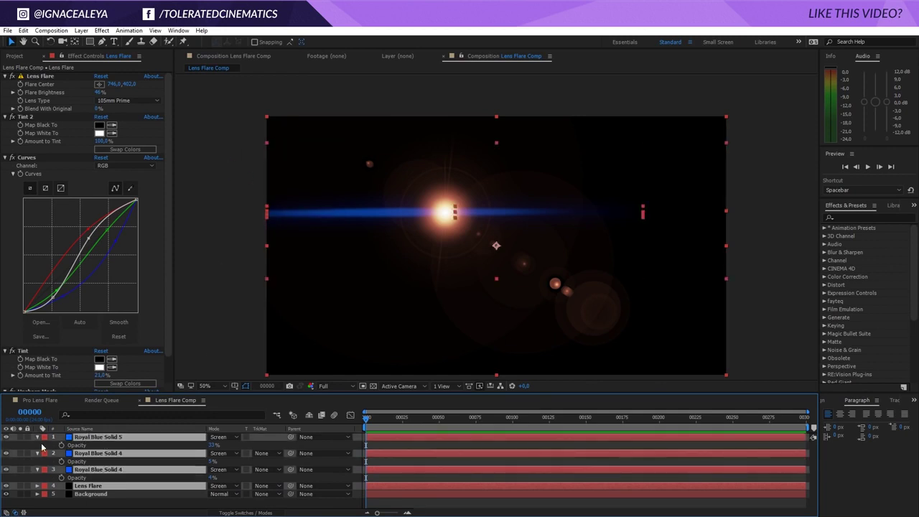
click(38, 437)
click(98, 463)
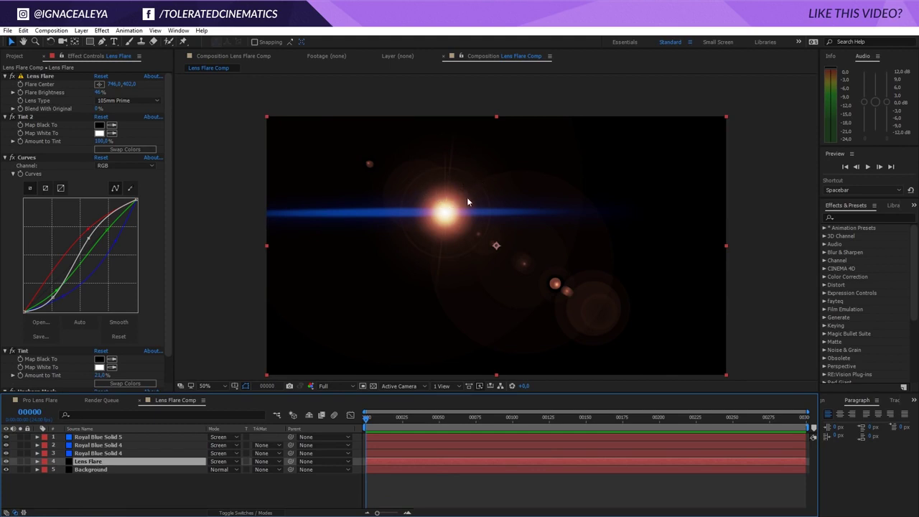
Create a black 1920 x 1080 px solid layer named Spikes and move it to the top of the layer stack
right_click(103, 470)
mouse_move(124, 399)
click(274, 424)
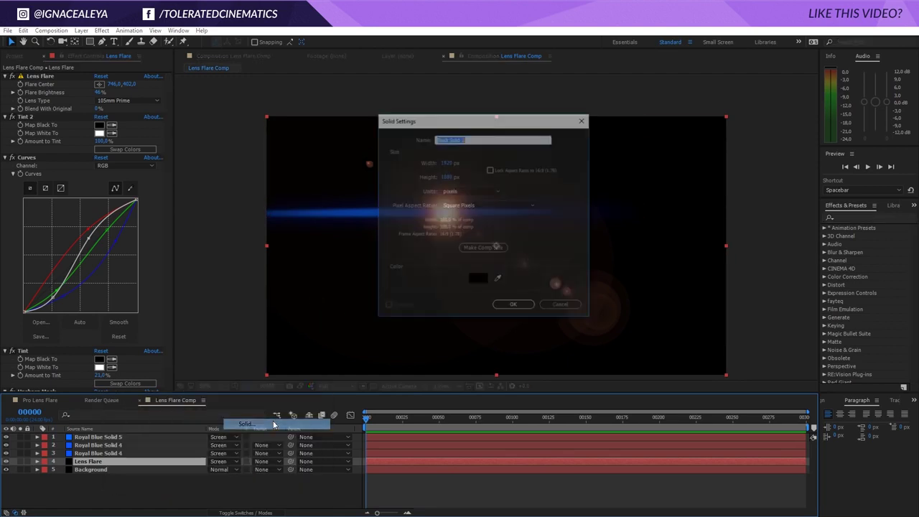
click(478, 279)
click(455, 354)
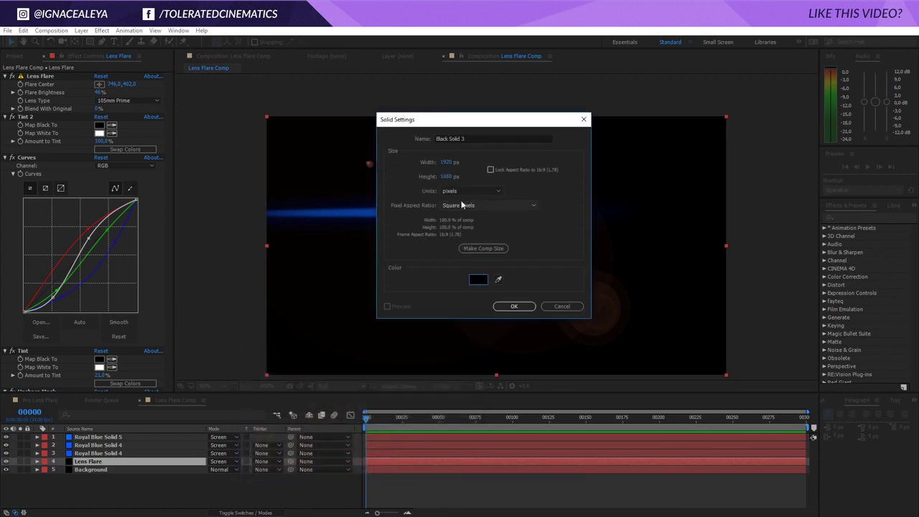
click(479, 140)
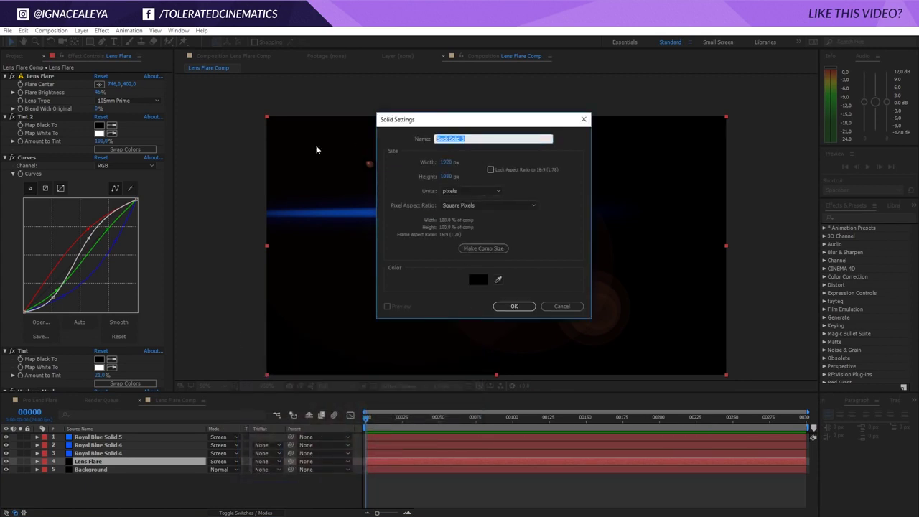
text(Spikes)
click(514, 306)
drag(102, 463, 109, 437)
Apply the Circle effect to the Spikes layer and set its radius to 152, keeping the color white
click(102, 31)
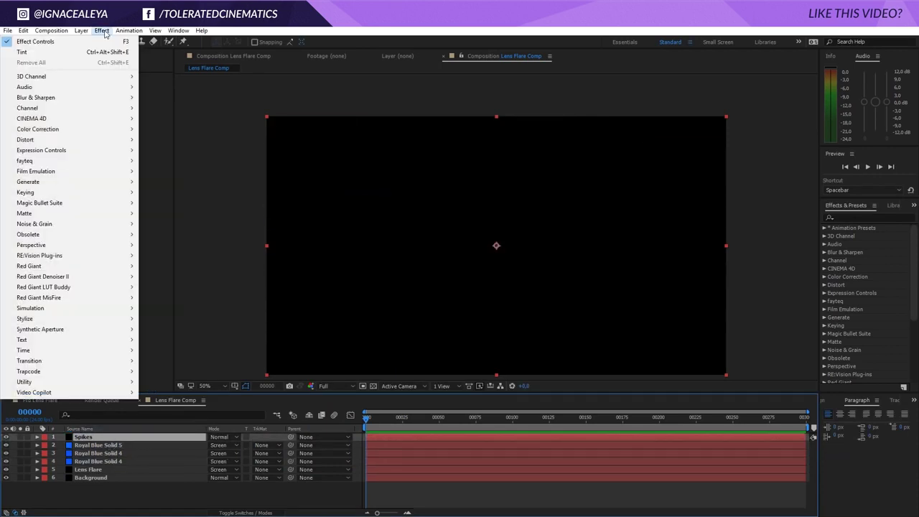
click(102, 31)
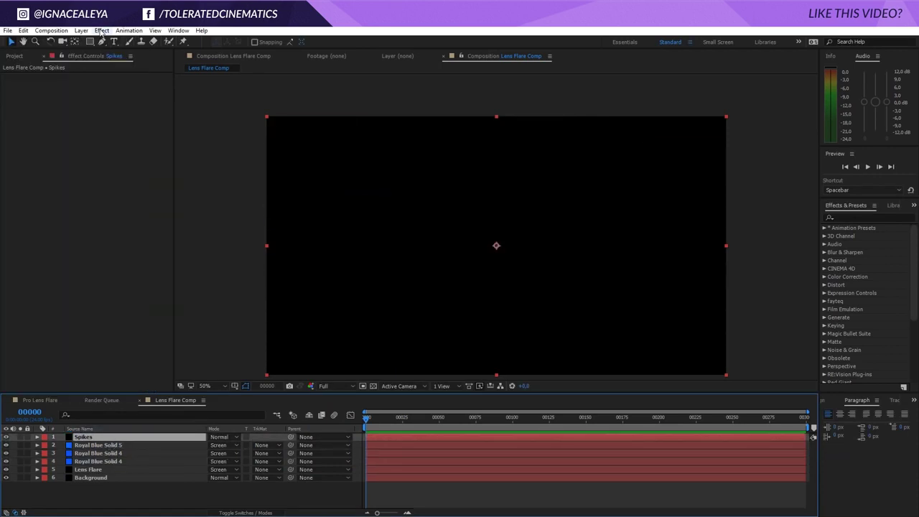
click(862, 214)
text(circle)
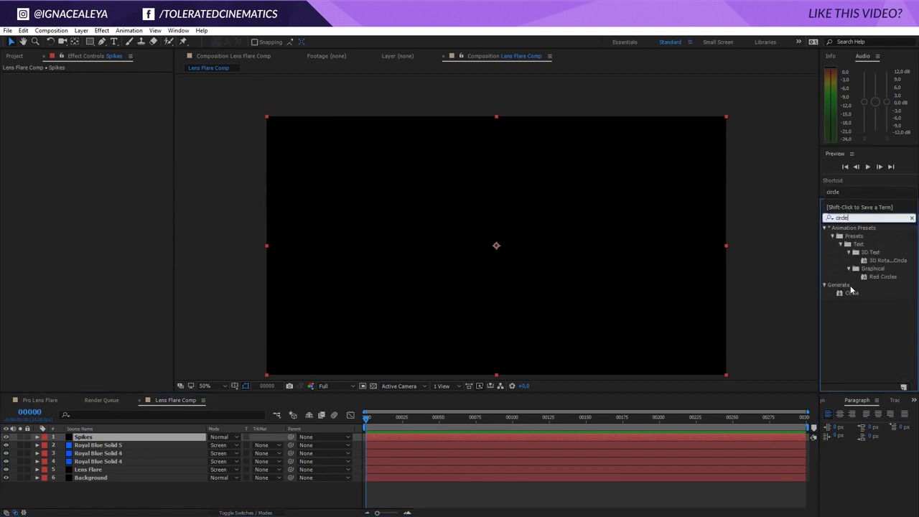
drag(851, 291, 550, 297)
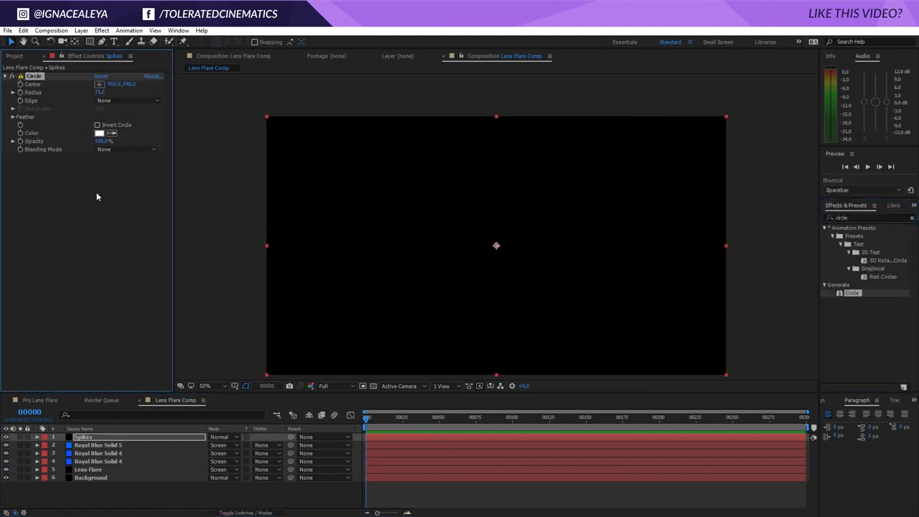
drag(101, 93, 148, 92)
click(100, 133)
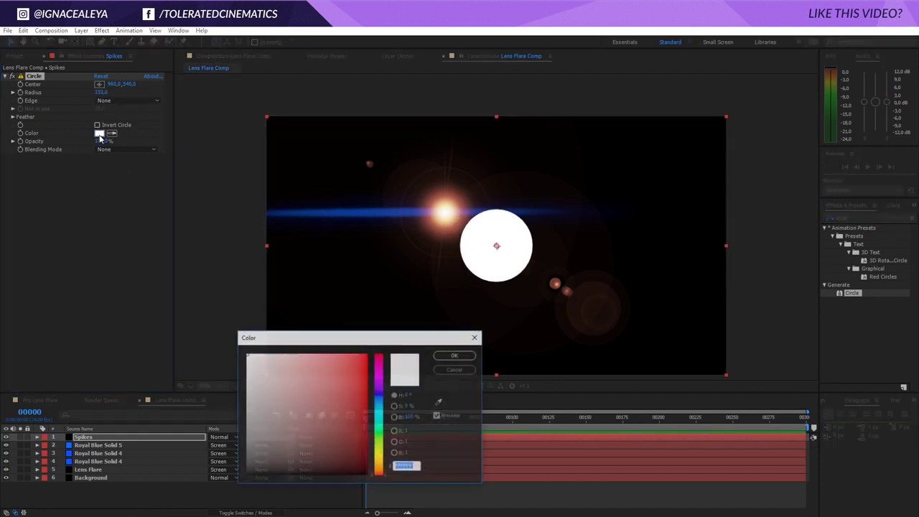
click(453, 370)
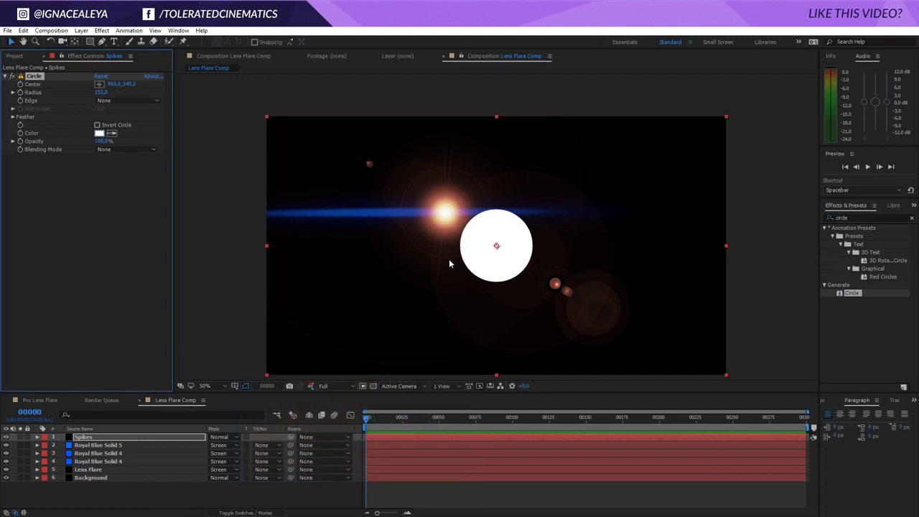
Search the effects for noise and apply Turbulent Noise to the Spikes layer
drag(876, 218, 754, 218)
text(f)
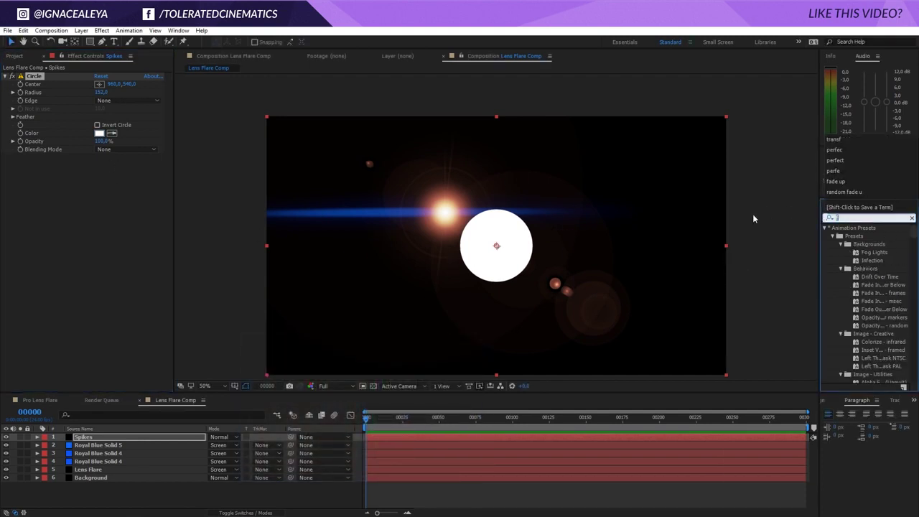
key(BackSpace)
text(noise)
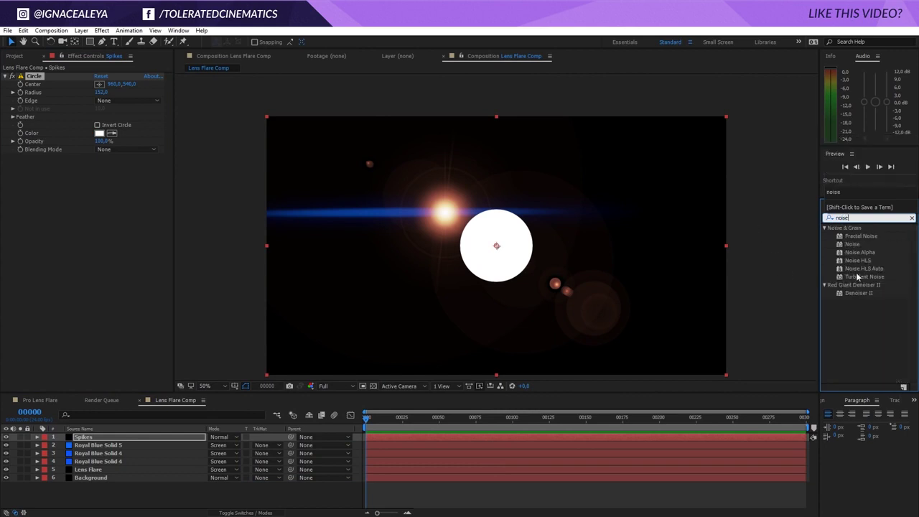
drag(865, 276, 403, 268)
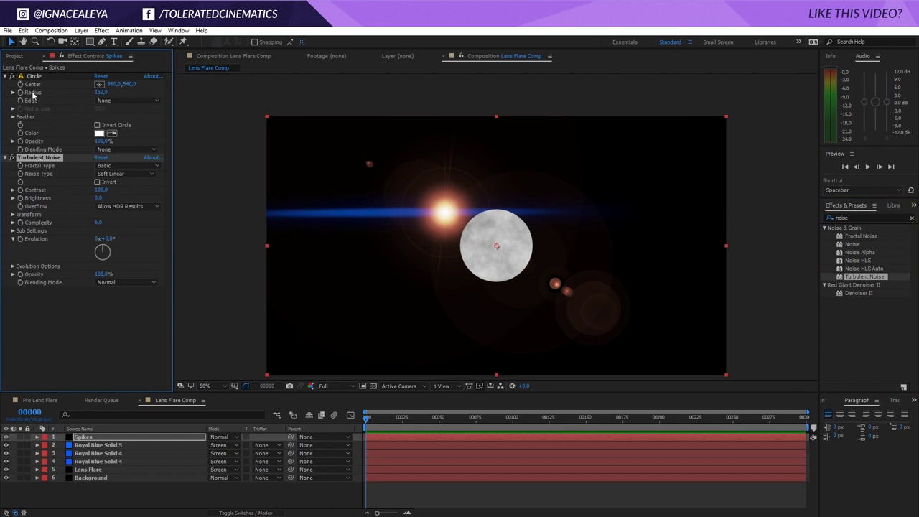
Move the Circle effect below Turbulent Noise and set its blending mode to Stencil Alpha
drag(33, 76, 93, 293)
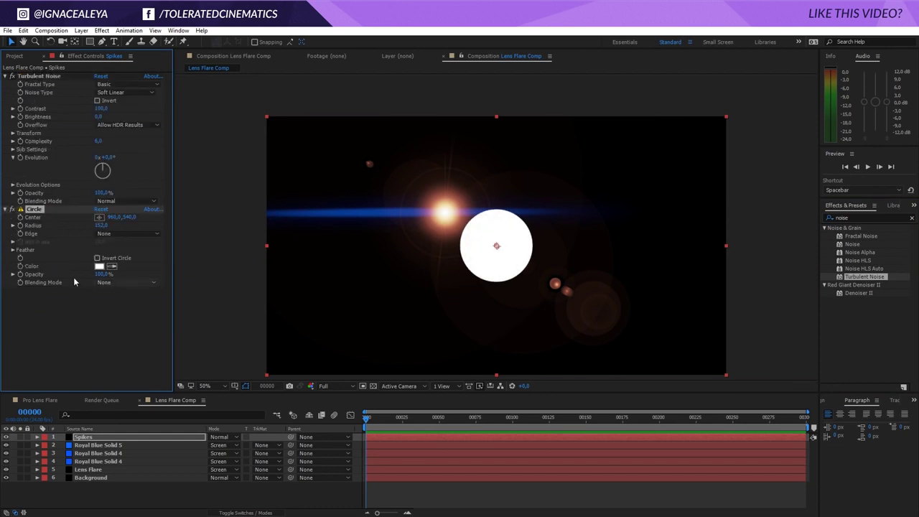
click(115, 282)
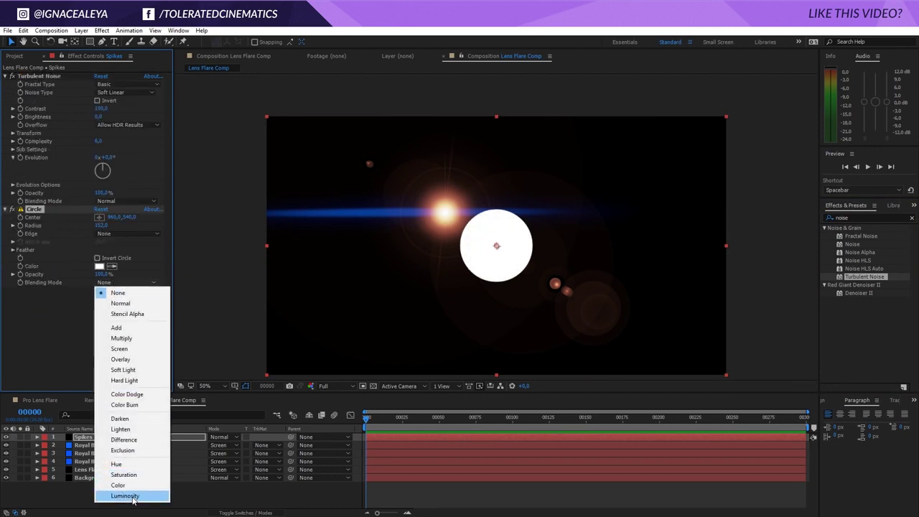
click(133, 316)
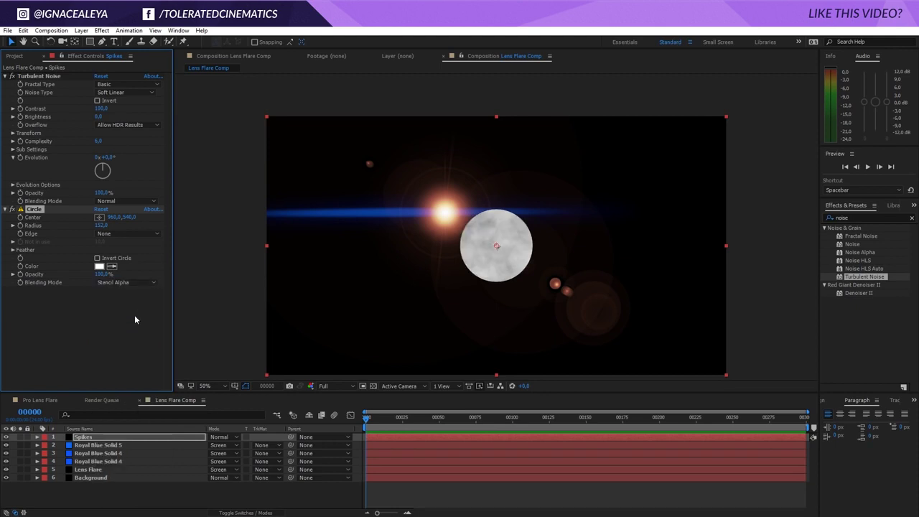
Soften the Circle effect by setting its Feather Outer Edge to 91
click(41, 77)
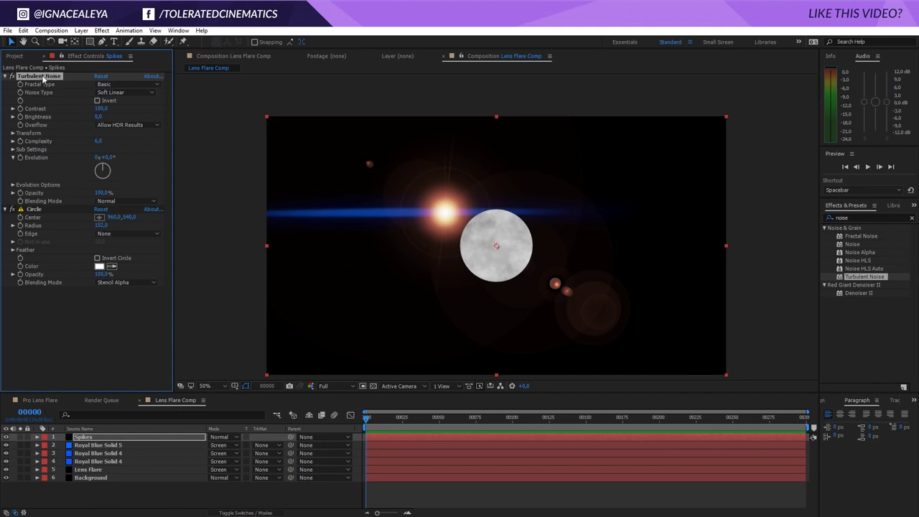
click(35, 210)
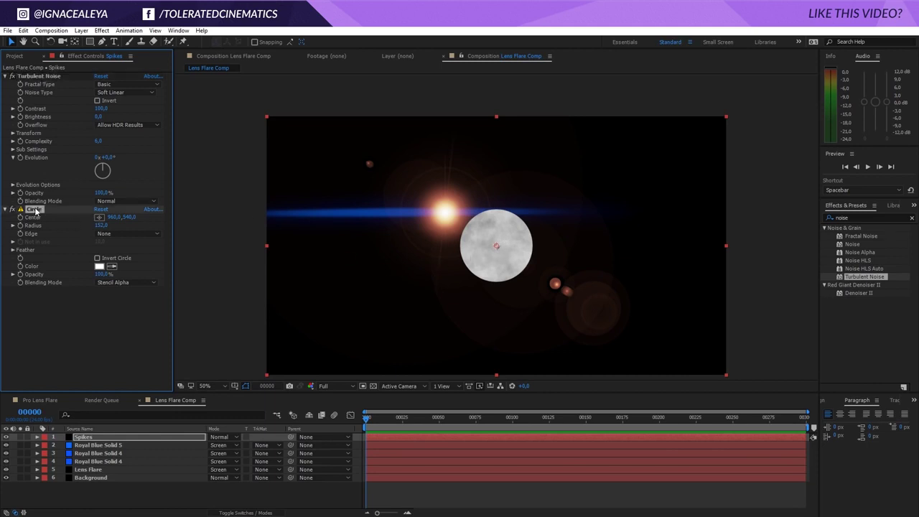
click(13, 250)
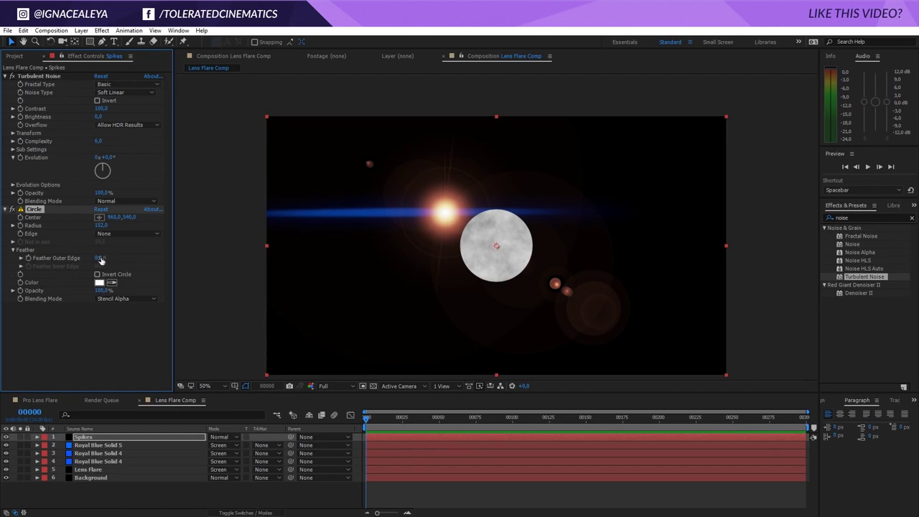
drag(99, 258, 145, 266)
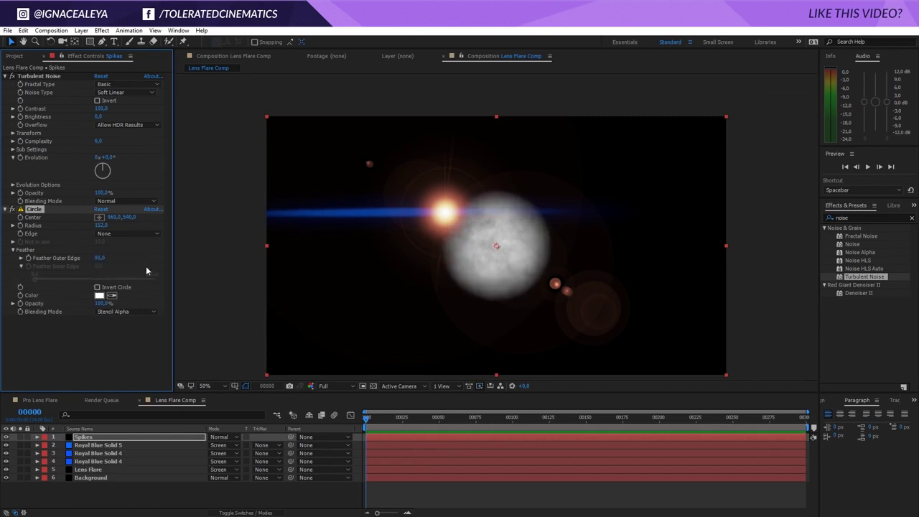
Set the Turbulent Noise contrast to 413 and its transform scale to 43
drag(102, 108, 169, 114)
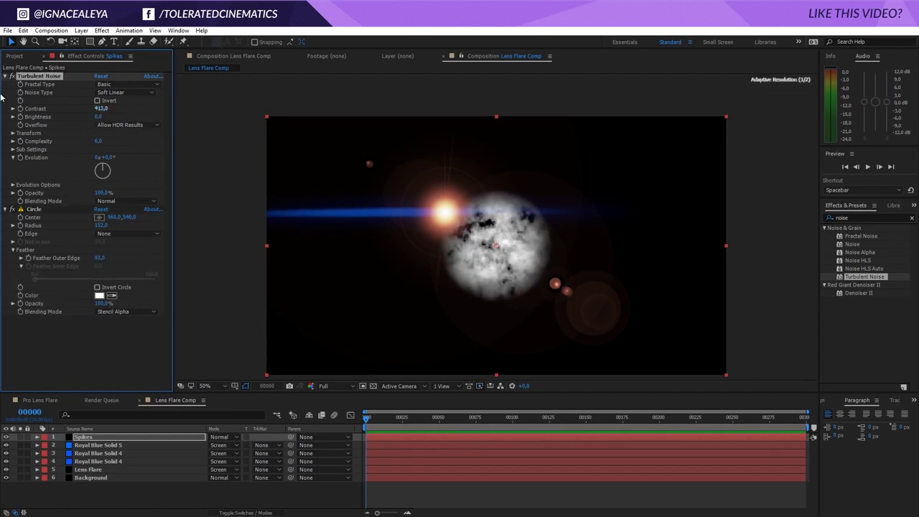
click(12, 133)
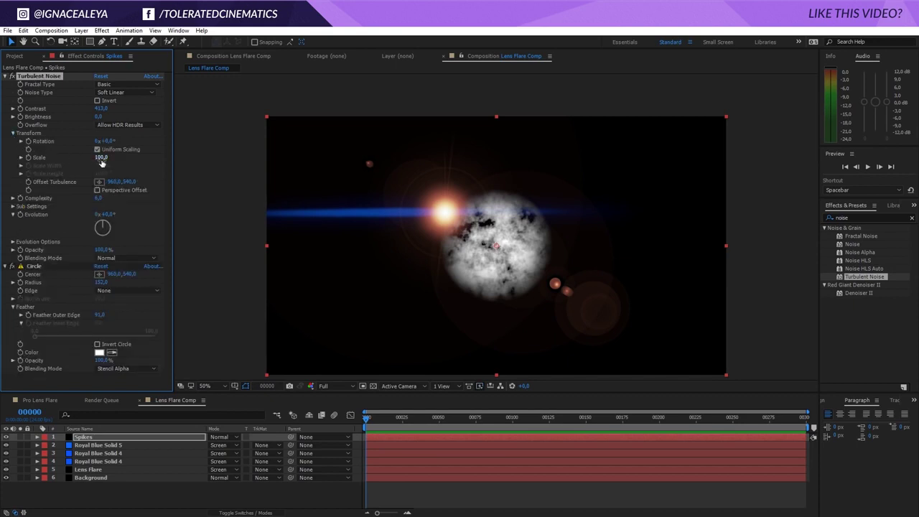
click(101, 158)
text(10)
key(Return)
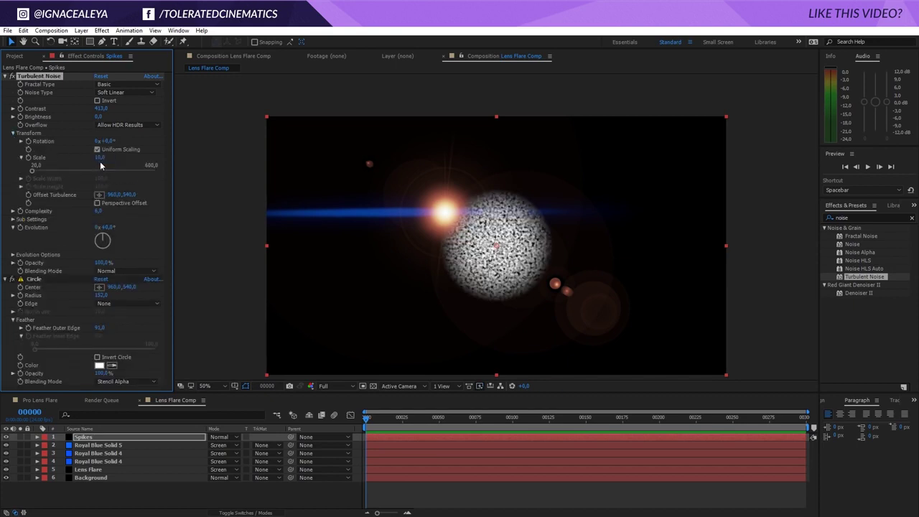
drag(99, 157, 114, 160)
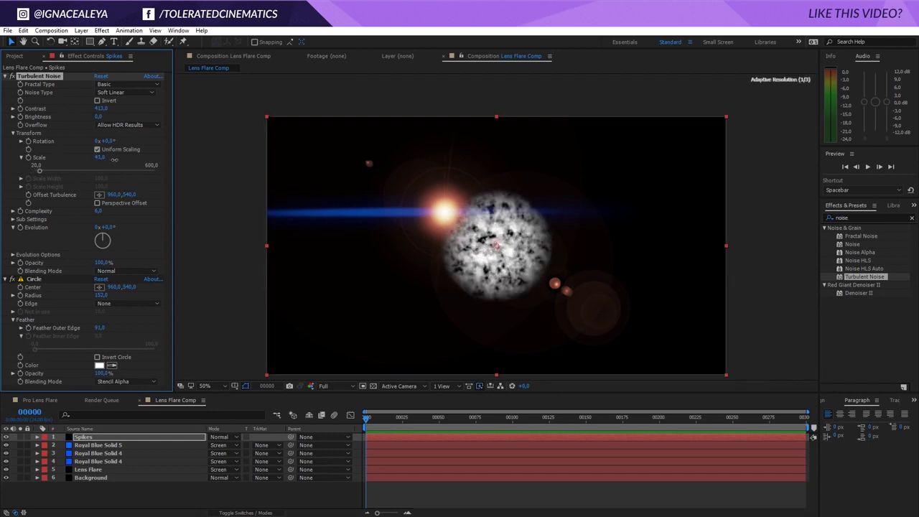
click(111, 159)
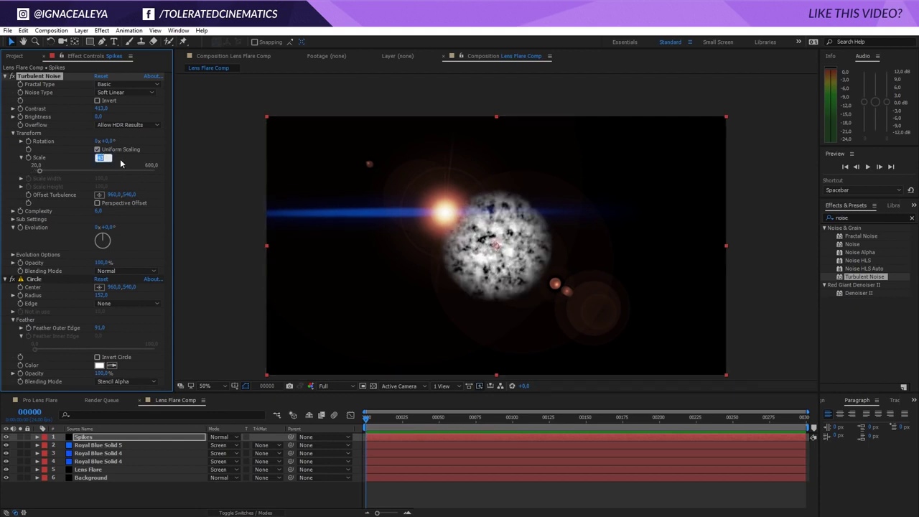
click(120, 161)
Set the Turbulent Noise brightness to -52 and the Circle radius to 70
drag(99, 117, 81, 125)
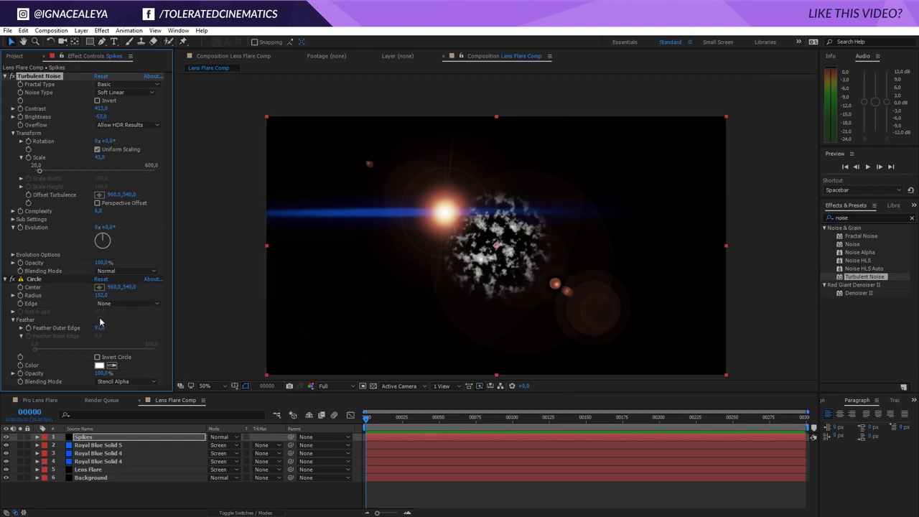
drag(101, 295, 66, 300)
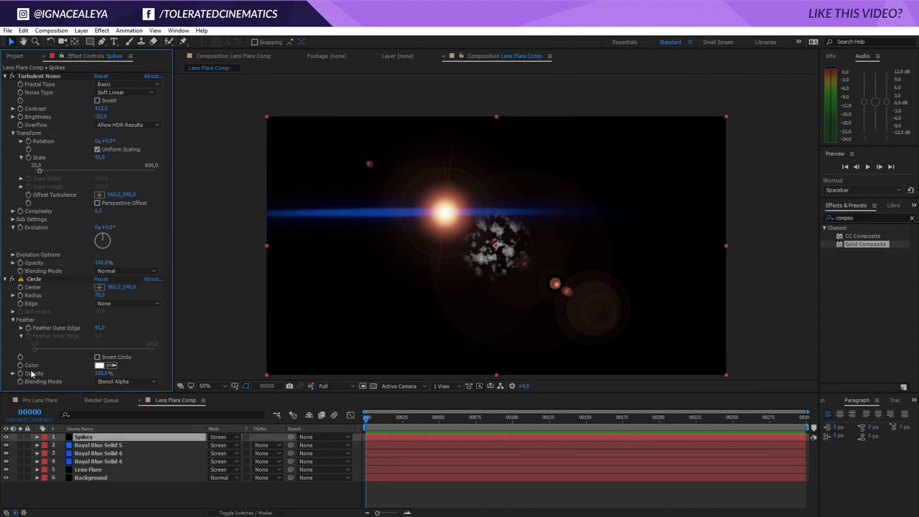
Find the CC Radial Fast Blur effect and apply it to the Spikes layer
double_click(847, 218)
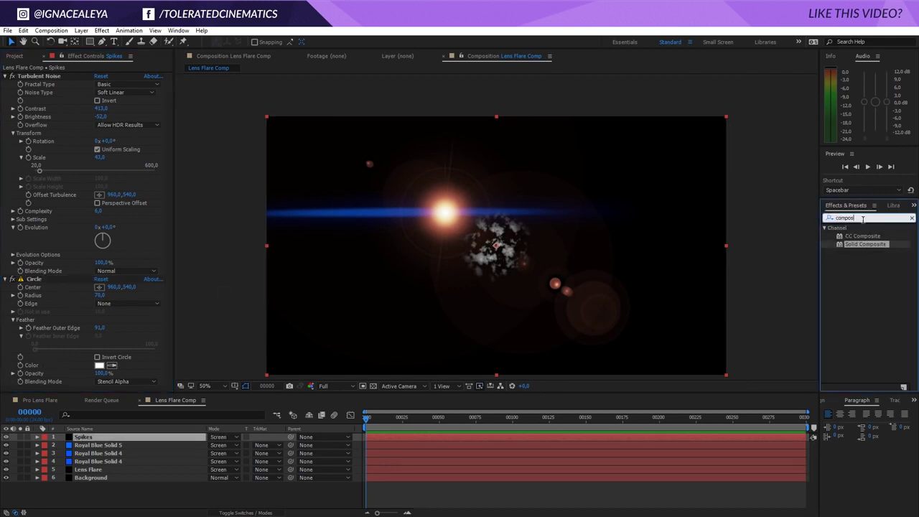
text(cc ra)
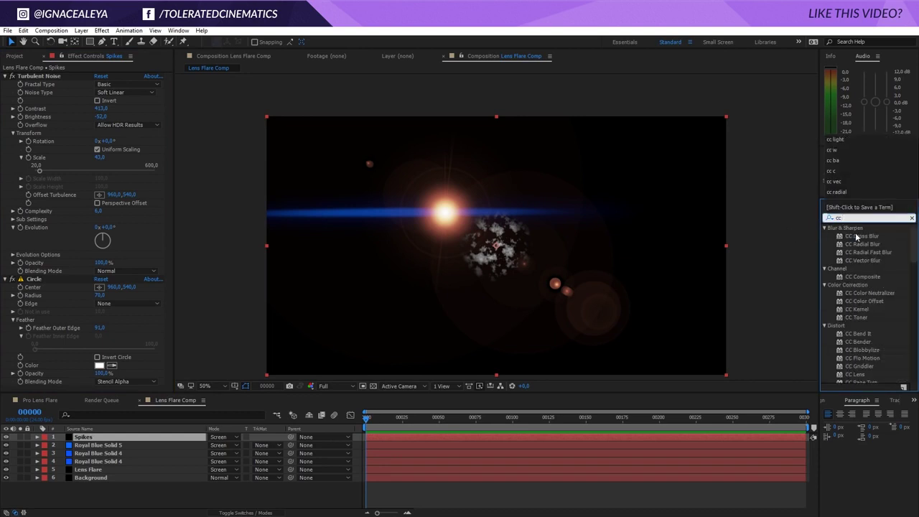
drag(871, 243, 107, 435)
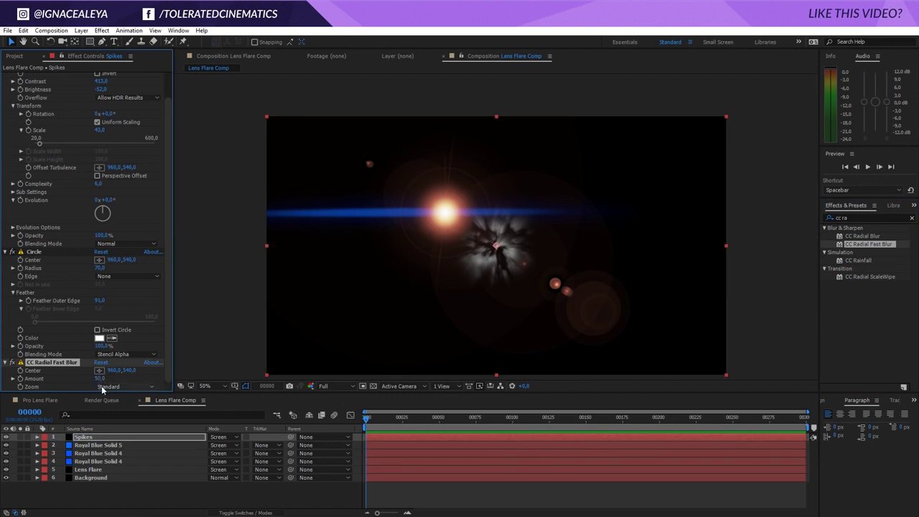
Set the CC Radial Fast Blur zoom to Brightest and its amount to 89, leaving its center in place
click(106, 387)
click(123, 407)
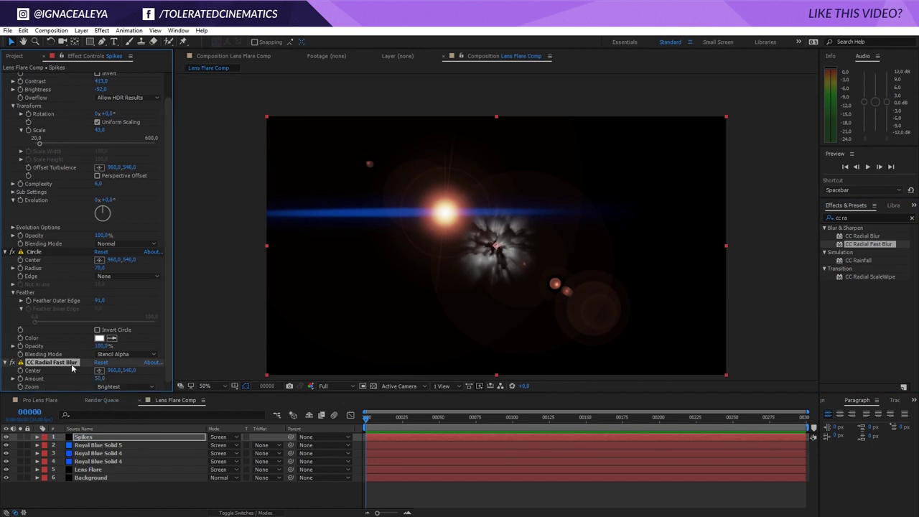
drag(99, 379, 119, 379)
click(99, 370)
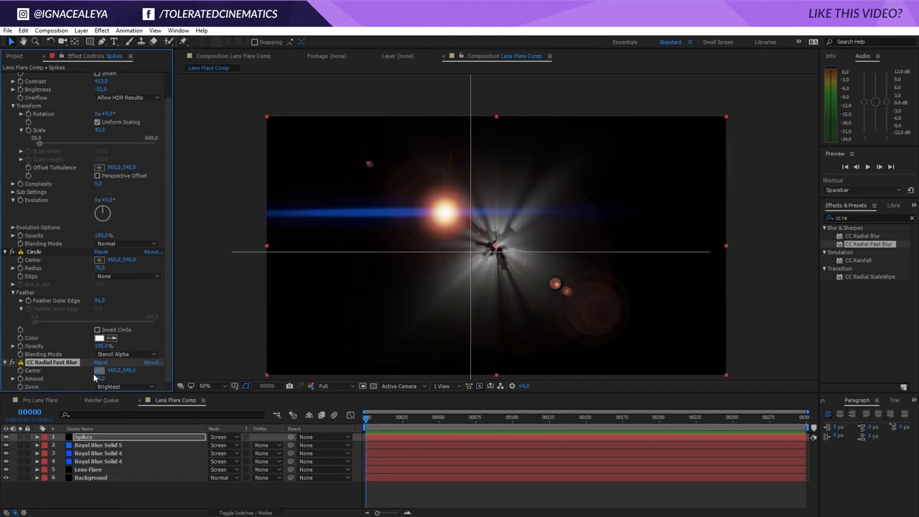
click(99, 370)
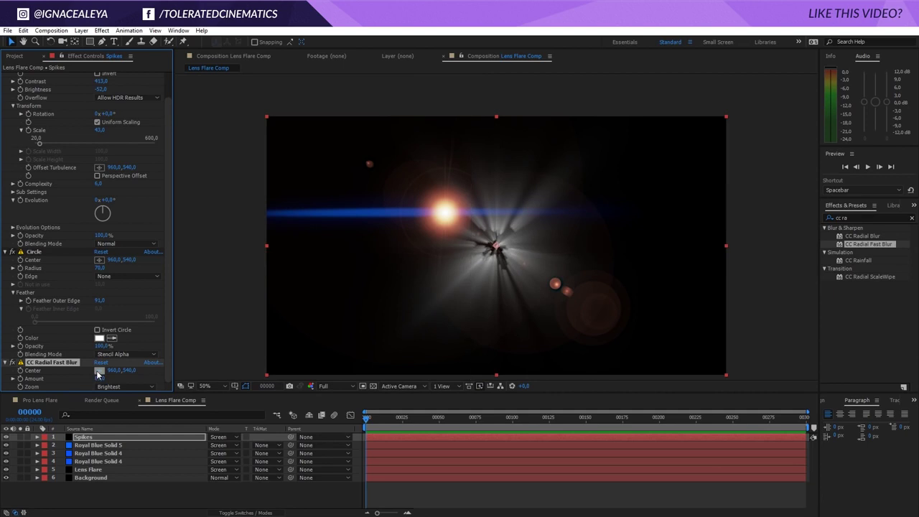
Link the CC Radial Fast Blur center to the Circle effect's center with the expression effect("Circle")("Center")
alt+click(20, 371)
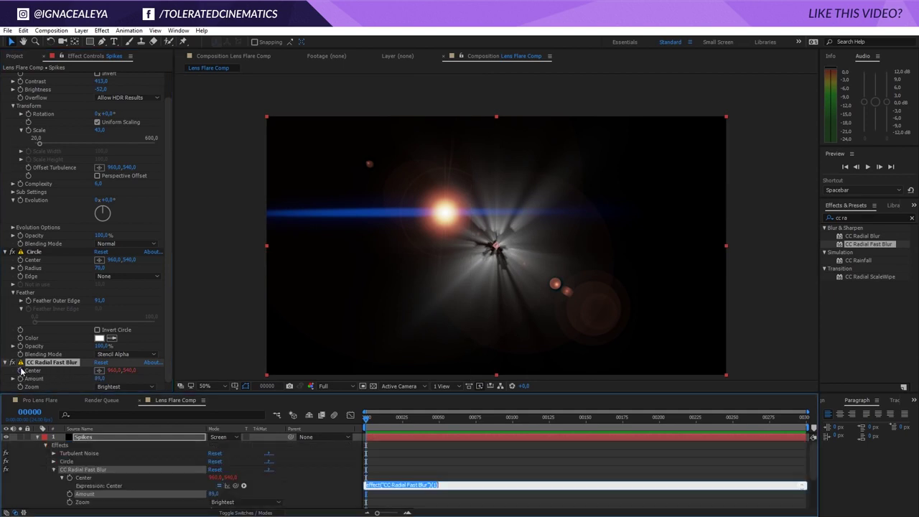
drag(235, 487, 48, 264)
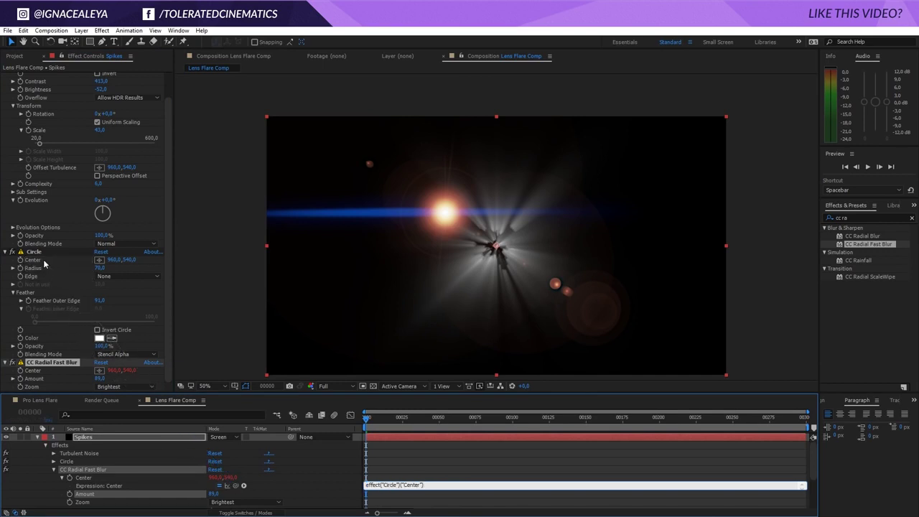
click(43, 259)
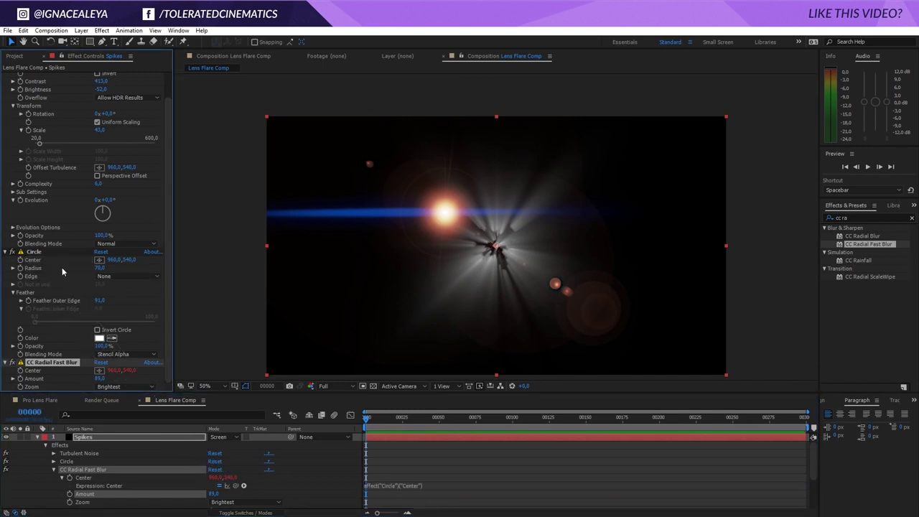
Place the Circle effect's center on the lens flare's bright core at about 744, 400
click(98, 260)
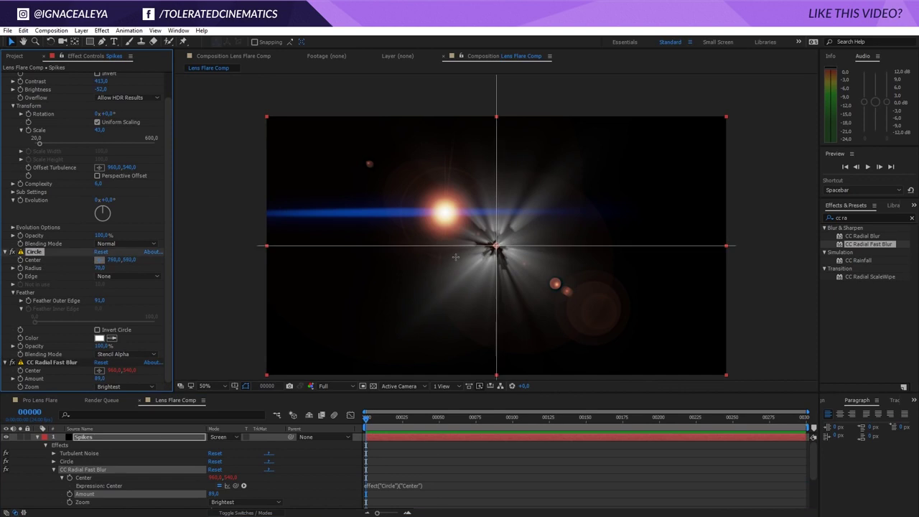
click(446, 211)
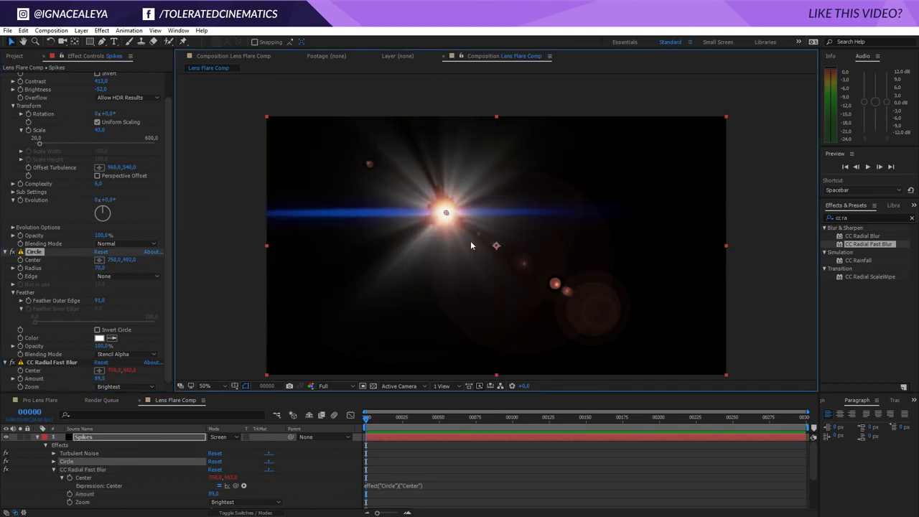
drag(445, 213, 446, 212)
Copy the Curves effect from the Lens Flare layer and paste it onto the Spikes layer
click(38, 436)
click(88, 469)
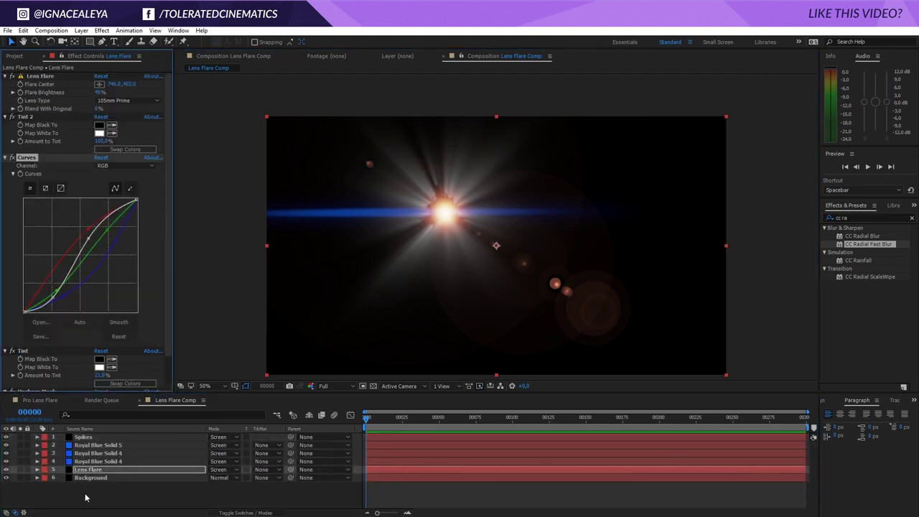
click(92, 470)
click(27, 158)
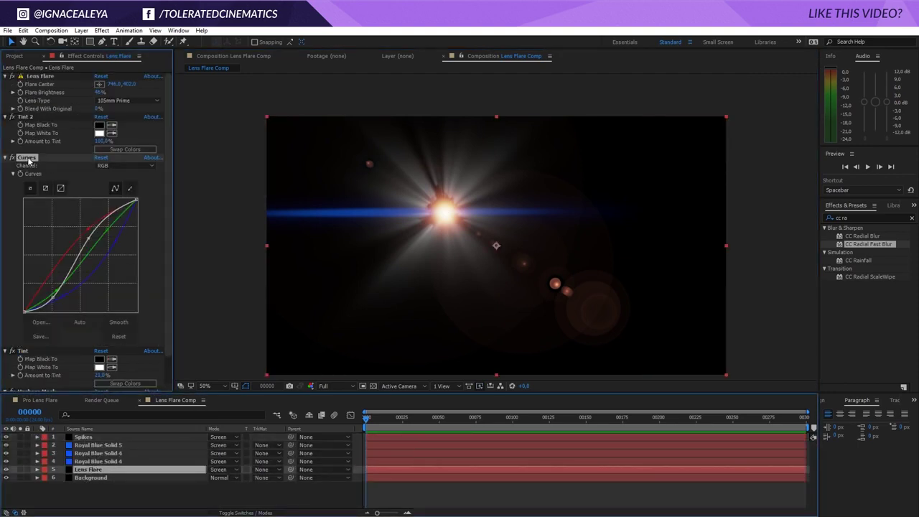
click(84, 436)
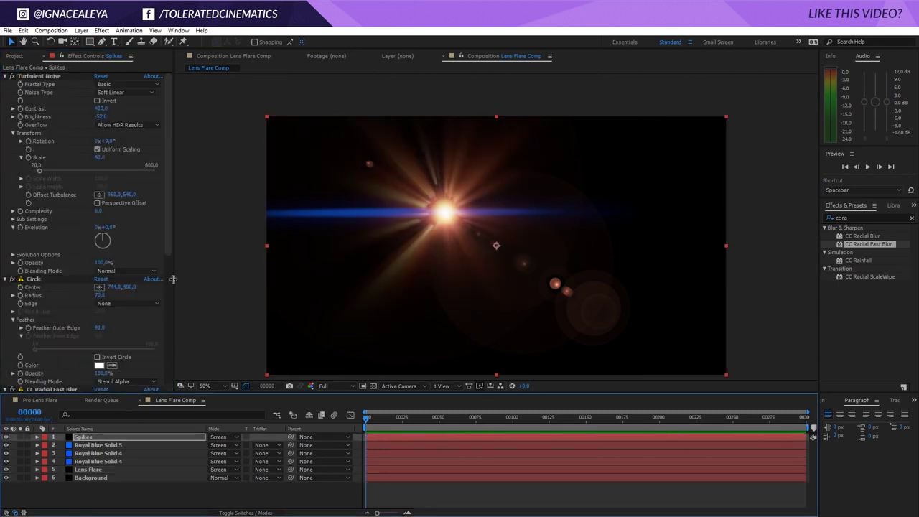
drag(171, 252, 175, 369)
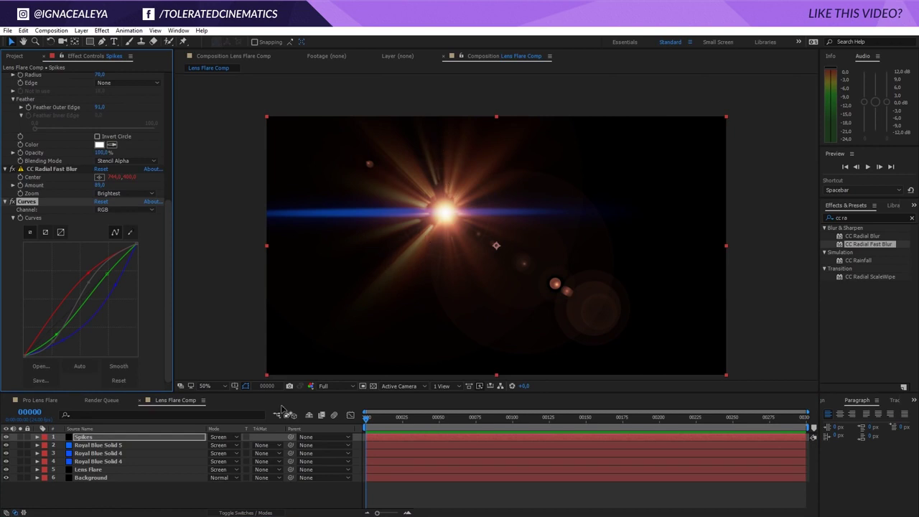
Review the Spikes layer's effect stack, solo the layer and check its transparency with the transparency grid
scroll(52, 320, up, 5)
click(51, 319)
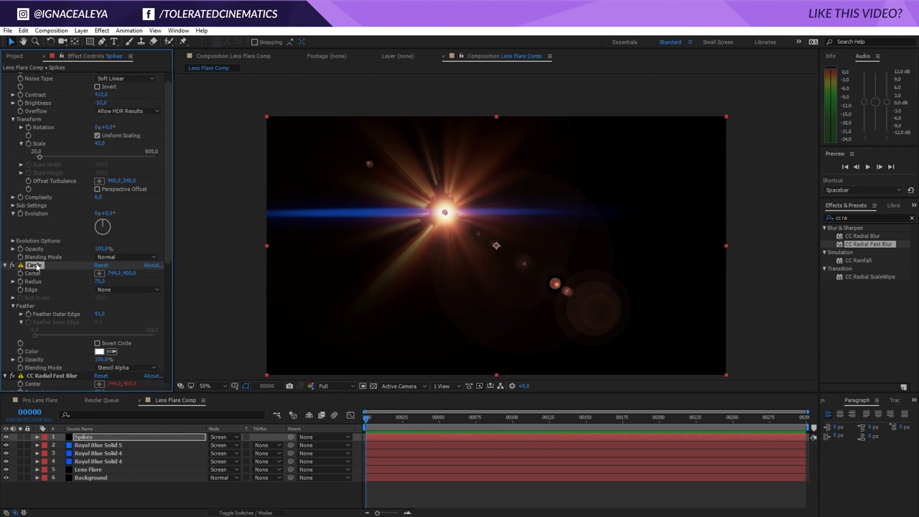
scroll(170, 224, up, 2)
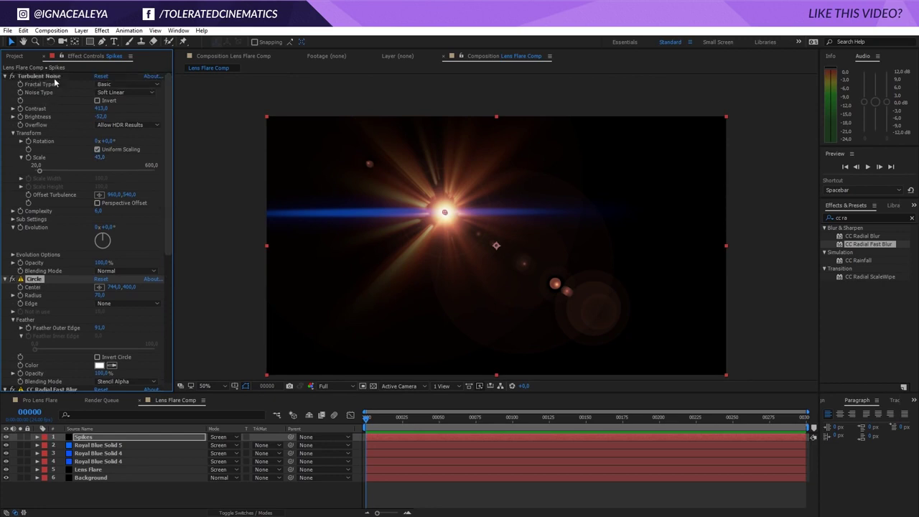
scroll(168, 131, down, 5)
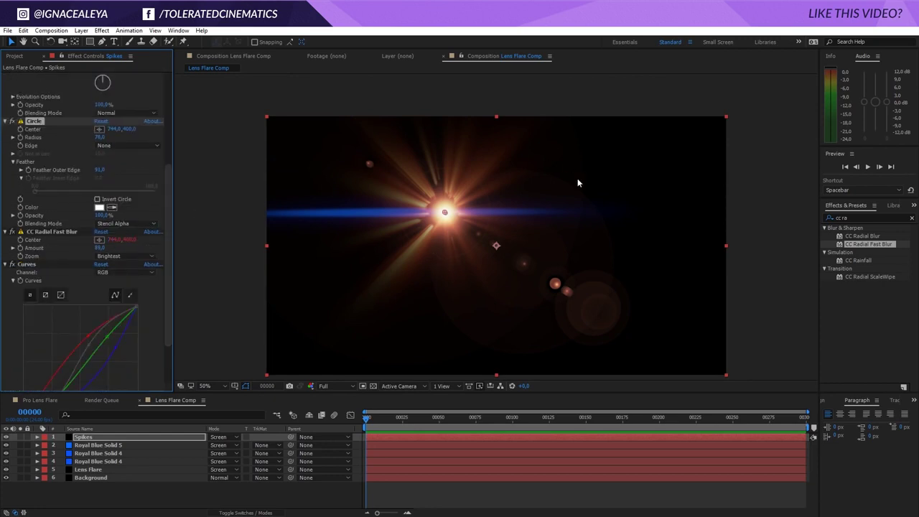
click(20, 436)
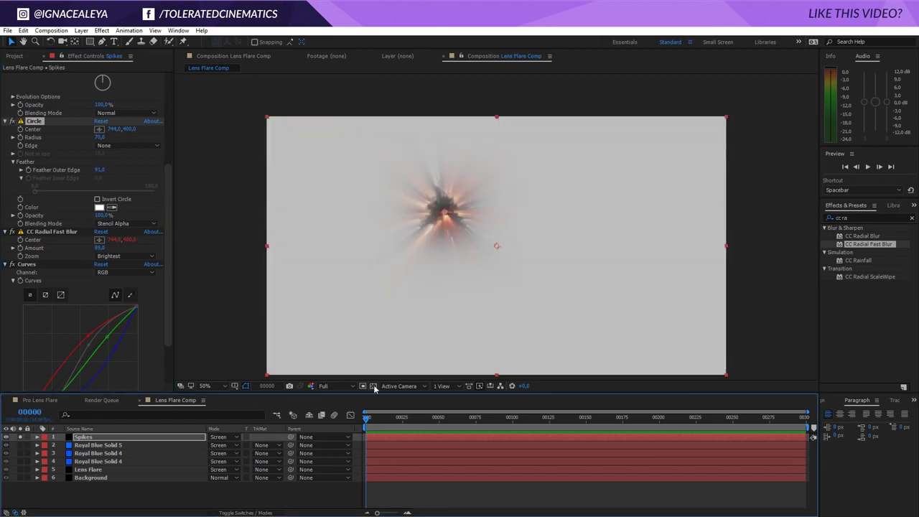
click(374, 387)
click(373, 387)
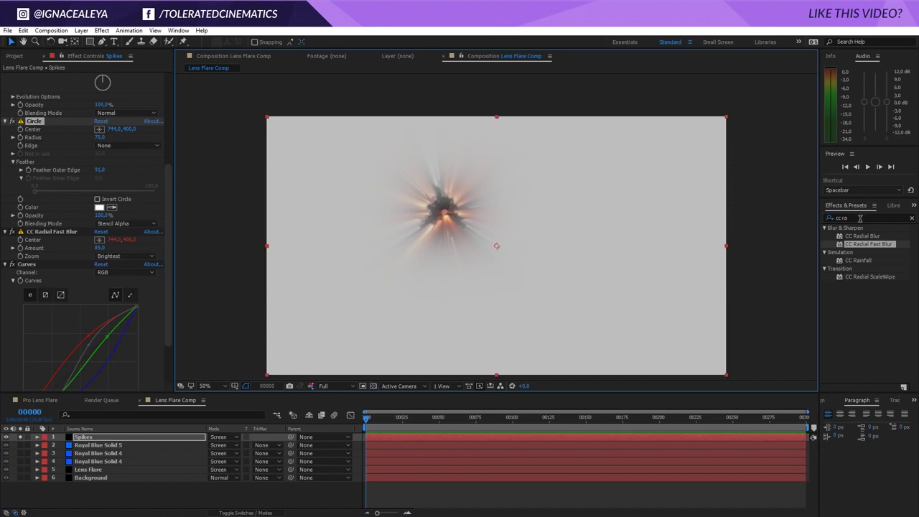
Find the Solid Composite effect, insert it between Circle and CC Radial Fast Blur on the Spikes layer, and set its color to black (000000)
click(859, 218)
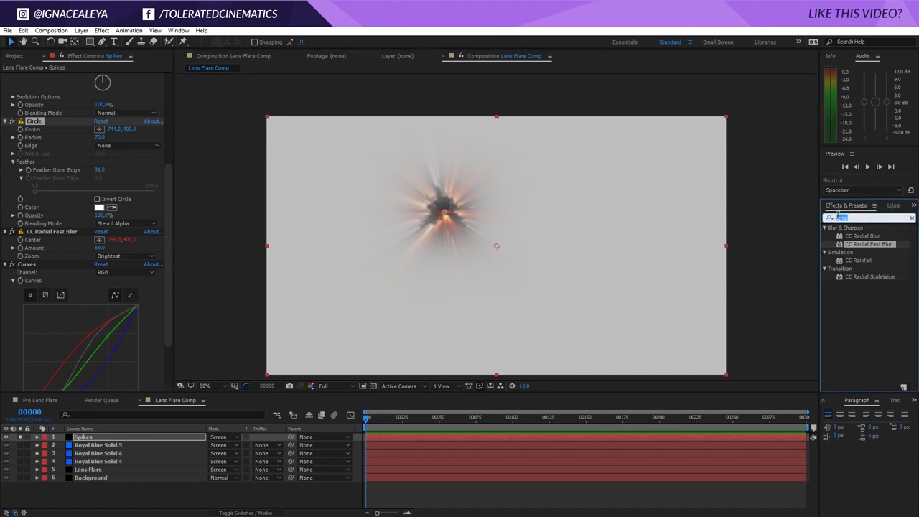
text(solid c)
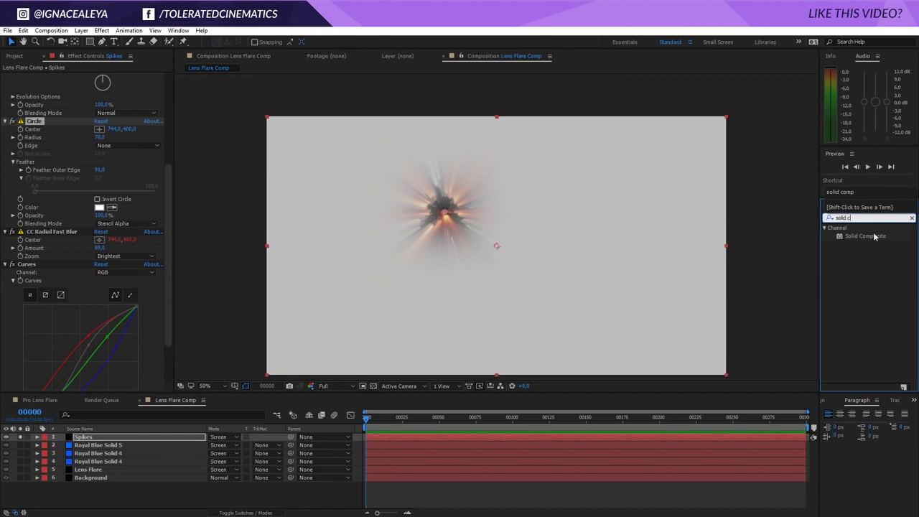
drag(874, 237, 40, 206)
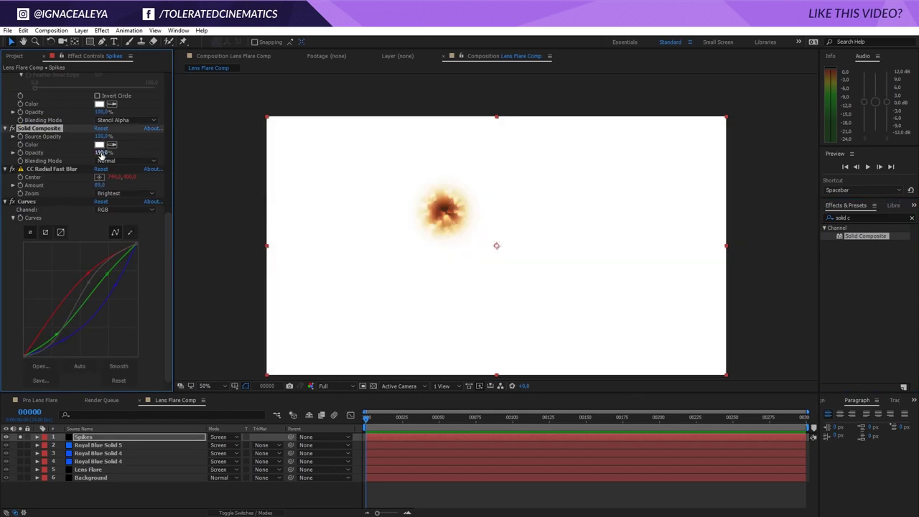
click(99, 144)
drag(256, 418, 247, 474)
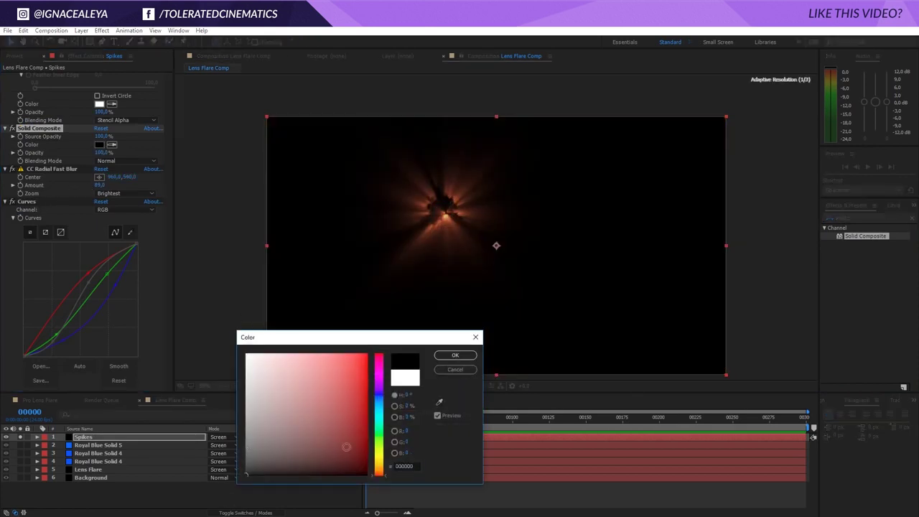
click(453, 357)
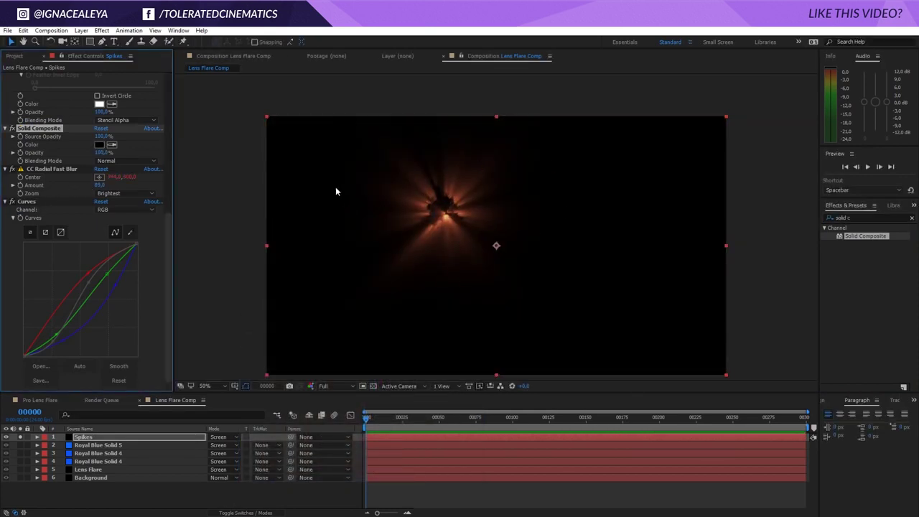
Turn off solo for the Spikes layer and compare the flare with Solid Composite disabled and enabled
click(20, 437)
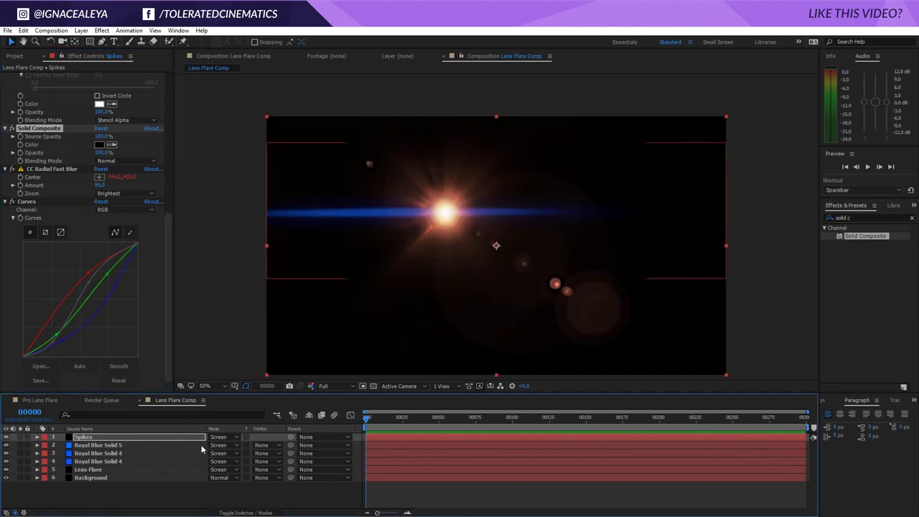
click(11, 129)
click(11, 129)
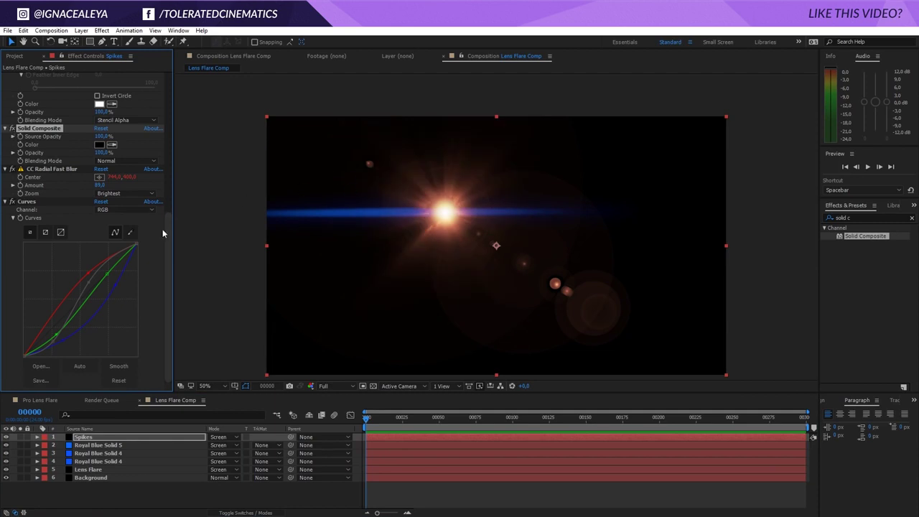
Set the Spikes layer's Circle radius to 60 and the CC Radial Fast Blur amount to 94
drag(166, 225, 174, 148)
drag(99, 193, 94, 192)
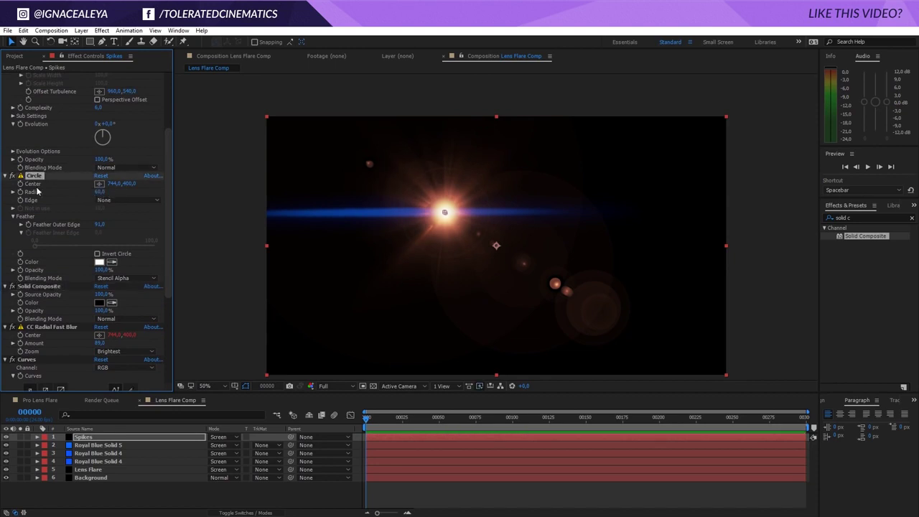
scroll(65, 169, up, 5)
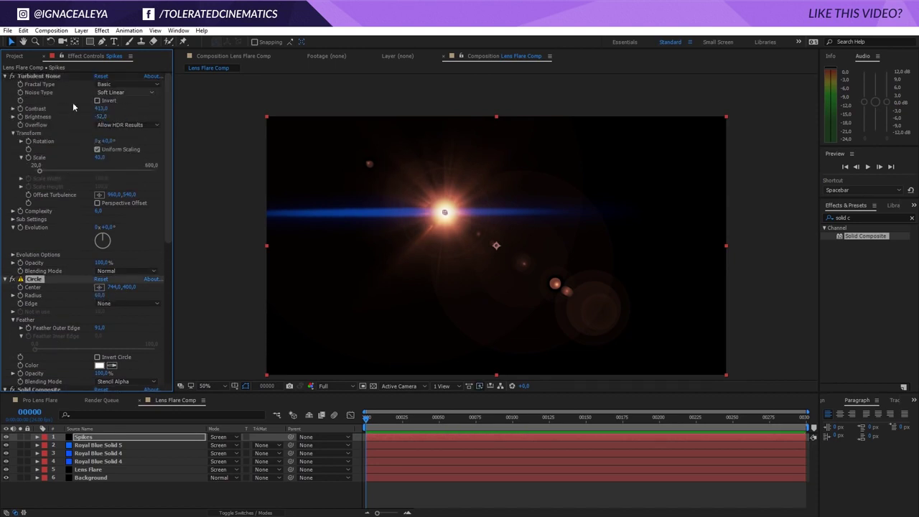
scroll(160, 219, down, 10)
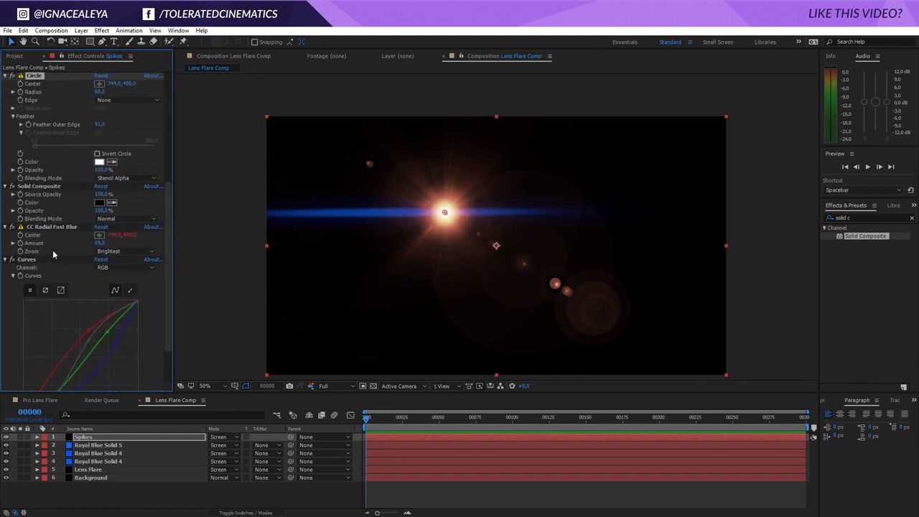
drag(99, 242, 107, 243)
Fine-tune the RGB curve on the Spikes layer by raising its upper and lower control points slightly
scroll(61, 227, down, 3)
click(104, 209)
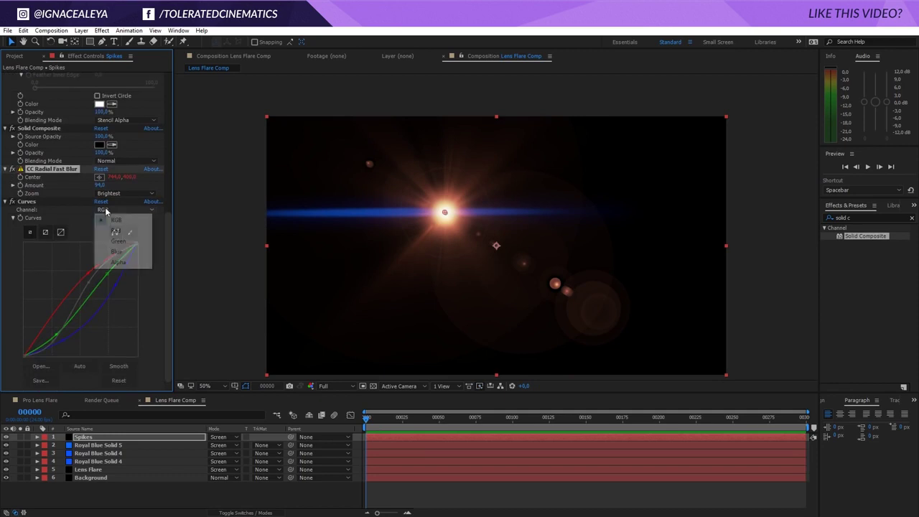
click(110, 221)
drag(88, 283, 87, 281)
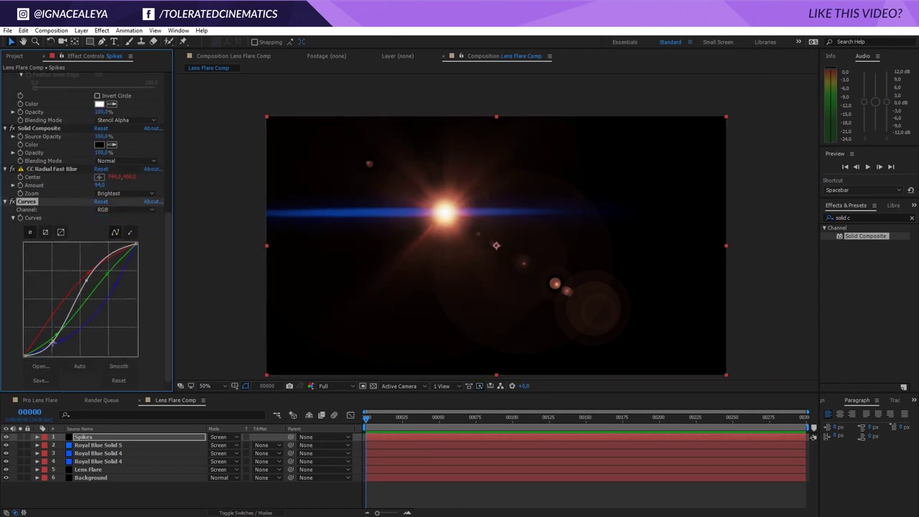
drag(52, 344, 50, 336)
Compare the flare with the Spikes layer's Curves effect off and on, and with the layer hidden and visible
click(12, 202)
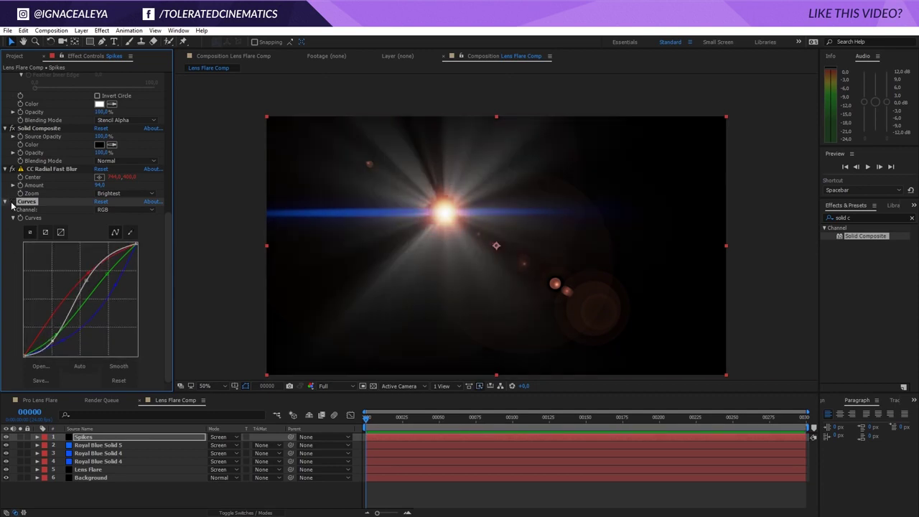
click(11, 201)
click(7, 437)
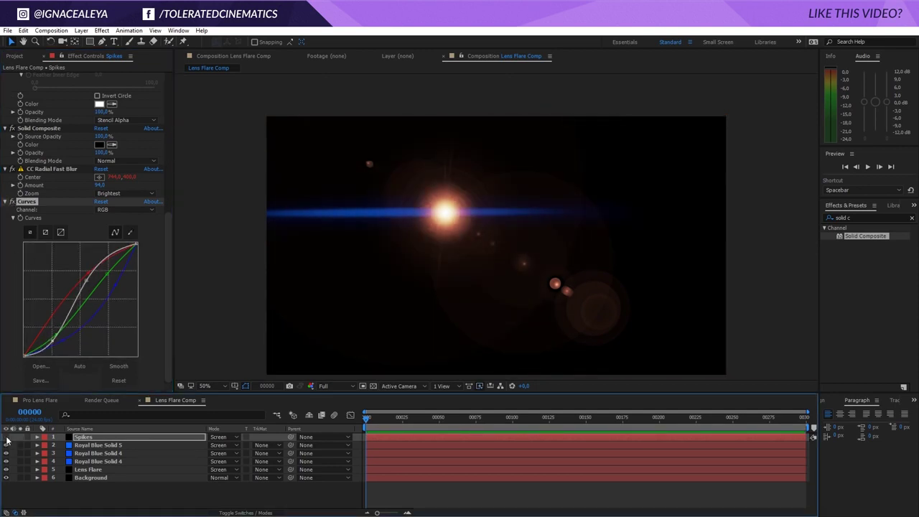
click(7, 437)
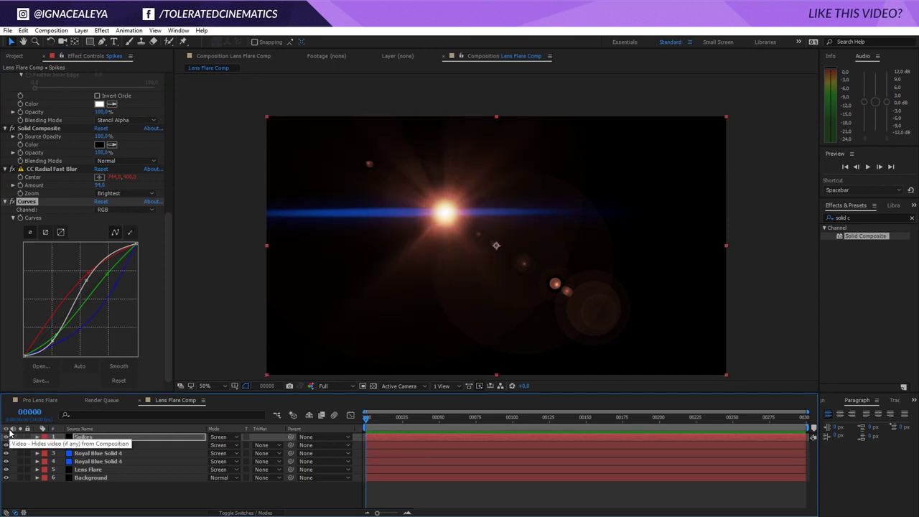
Align both Royal Blue Solid 4 streaks with the flare core, shifting the wide streak's layer and the thin streak's middle mask points
click(94, 462)
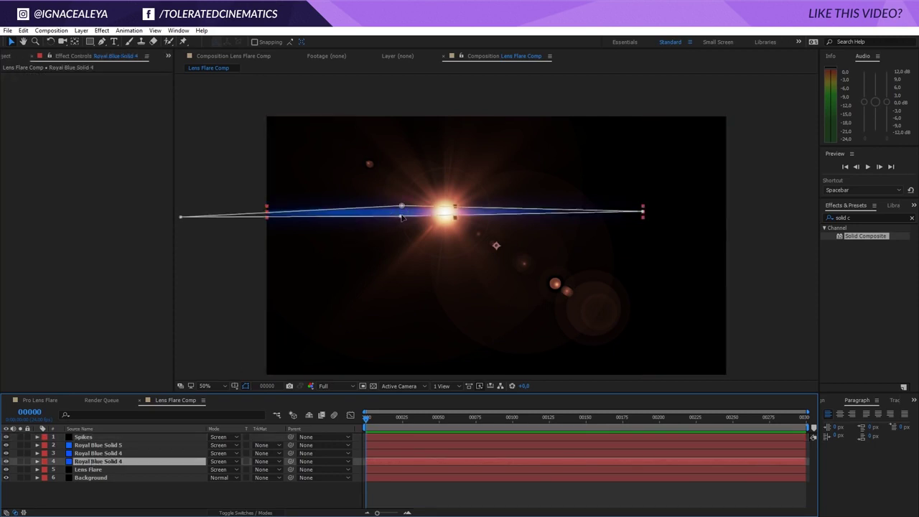
drag(401, 217, 450, 214)
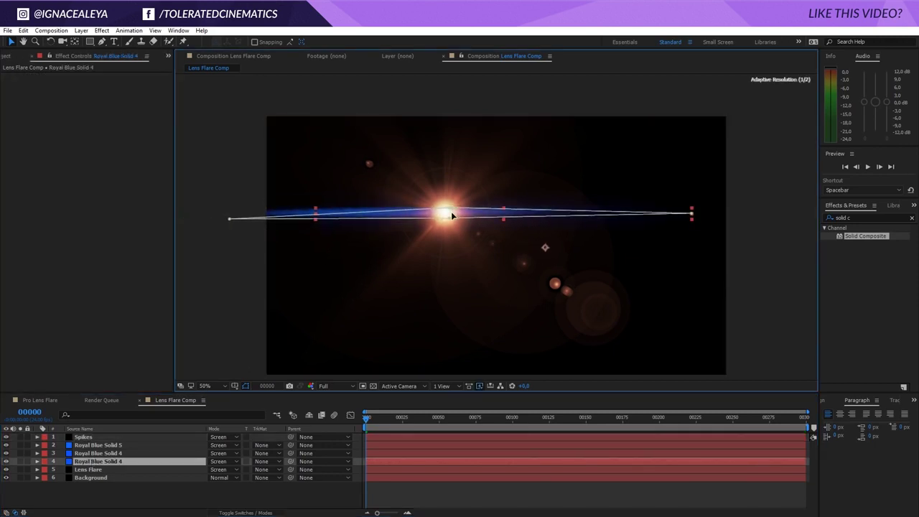
click(104, 453)
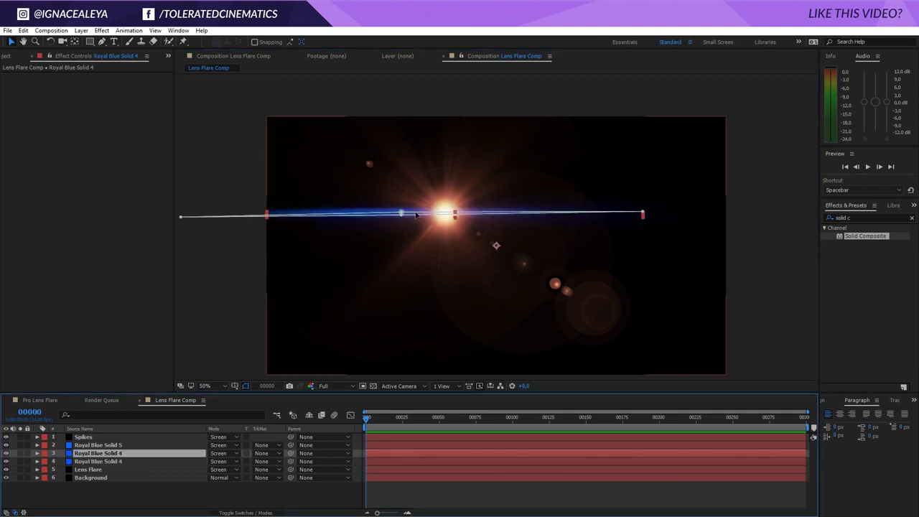
key(period)
drag(373, 203, 449, 200)
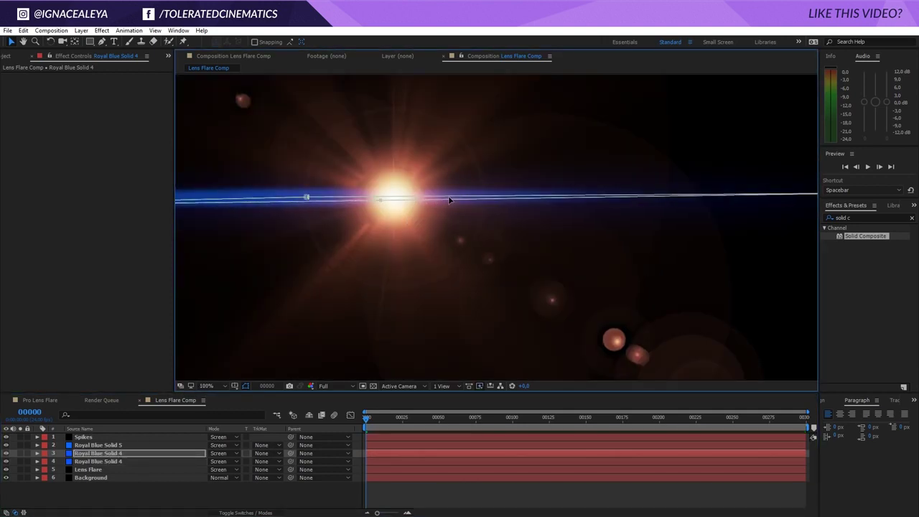
click(401, 202)
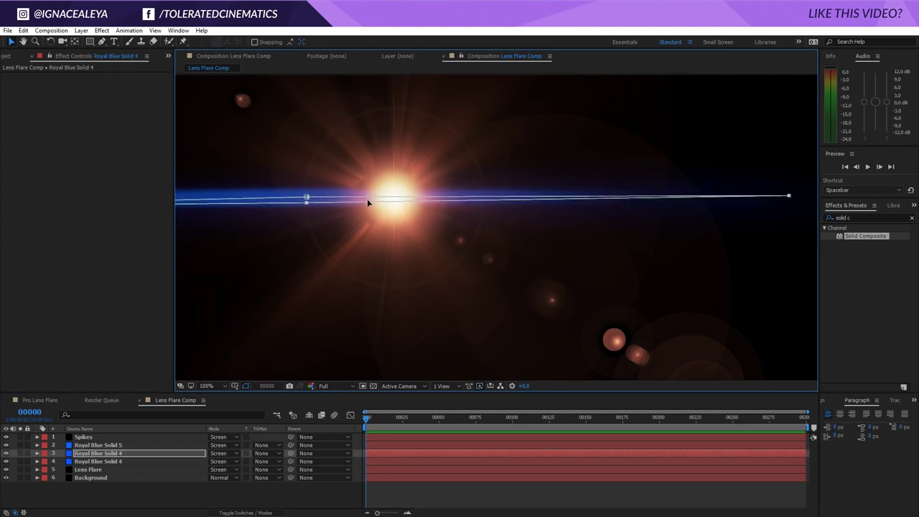
mouse_move(413, 196)
mouse_down()
mouse_move(303, 199)
mouse_move(425, 196)
mouse_up()
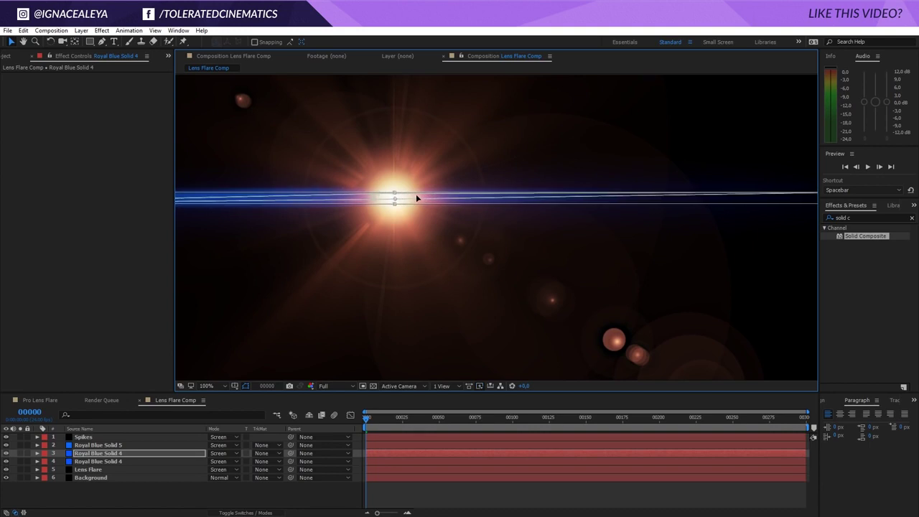
Move the middle mask points of the Royal Blue Solid 5 streak onto the flare core
click(97, 461)
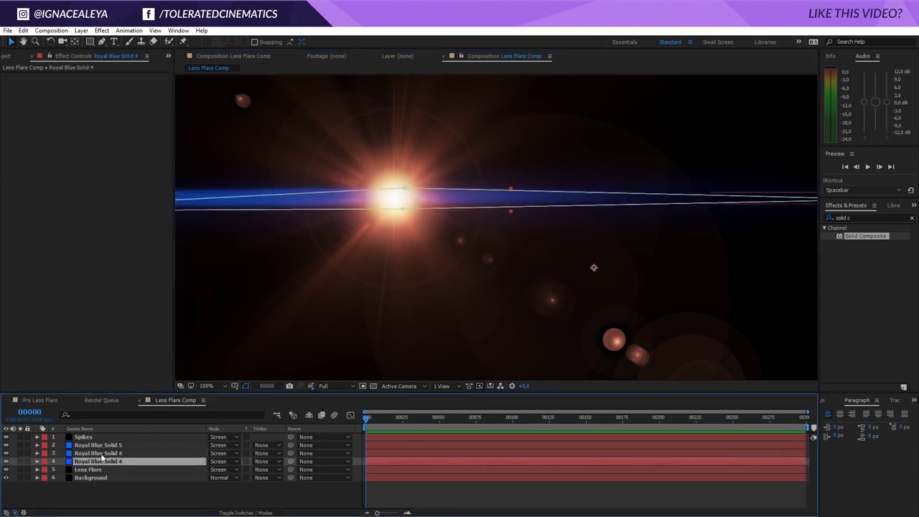
click(98, 445)
click(308, 206)
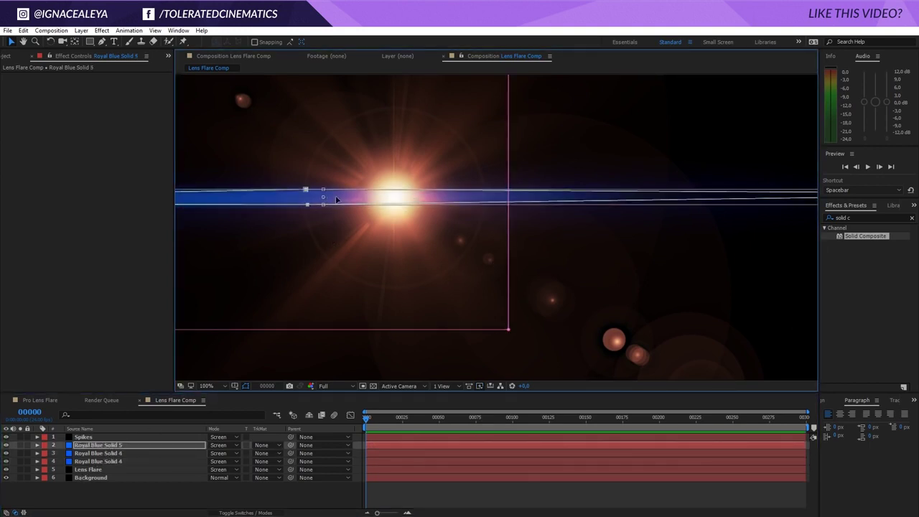
drag(313, 203, 408, 198)
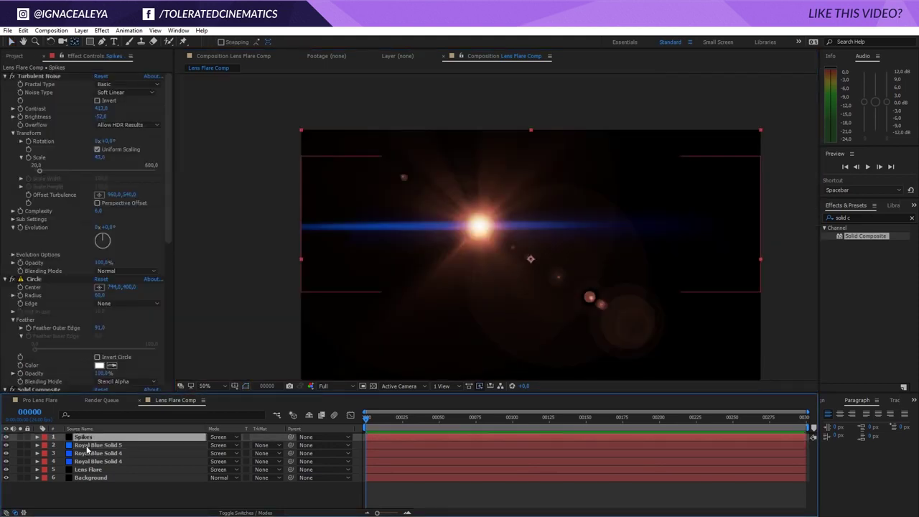
Move the anchor points of Royal Blue Solid 5 and both Royal Blue Solid 4 streaks onto the flare core
click(87, 446)
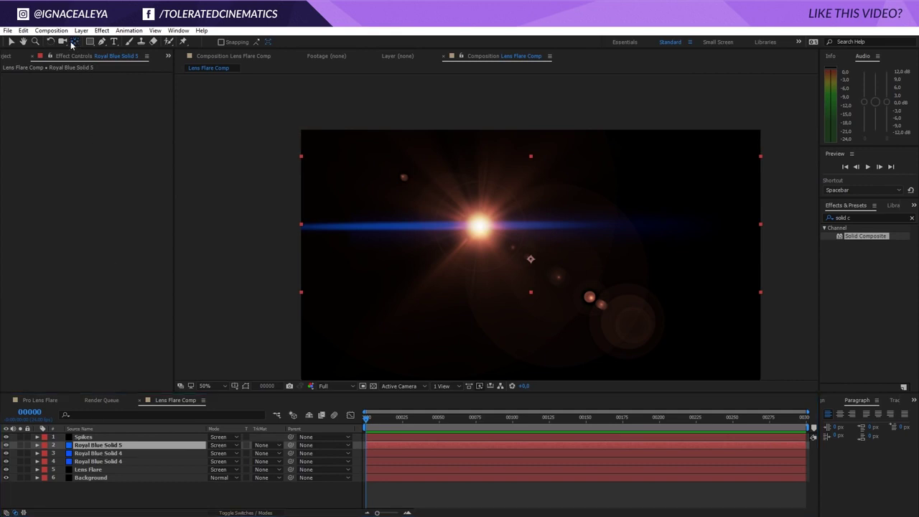
drag(532, 260, 483, 228)
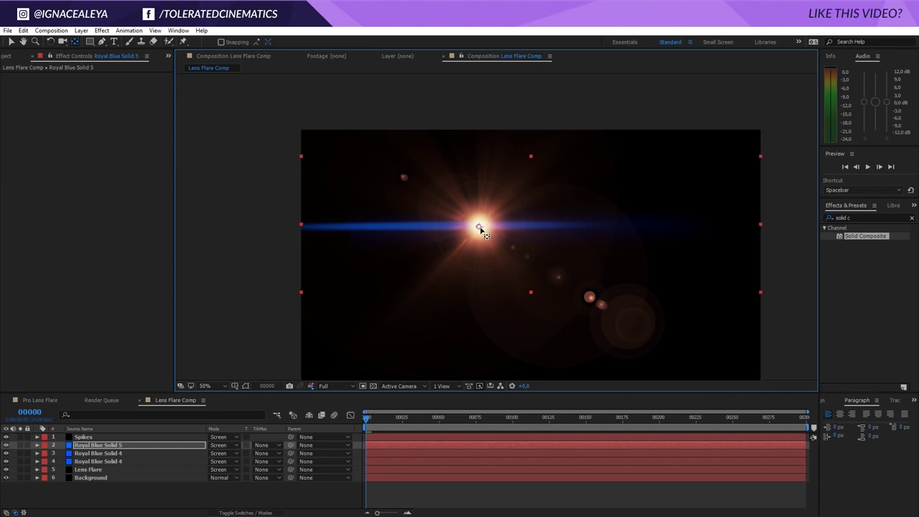
click(102, 455)
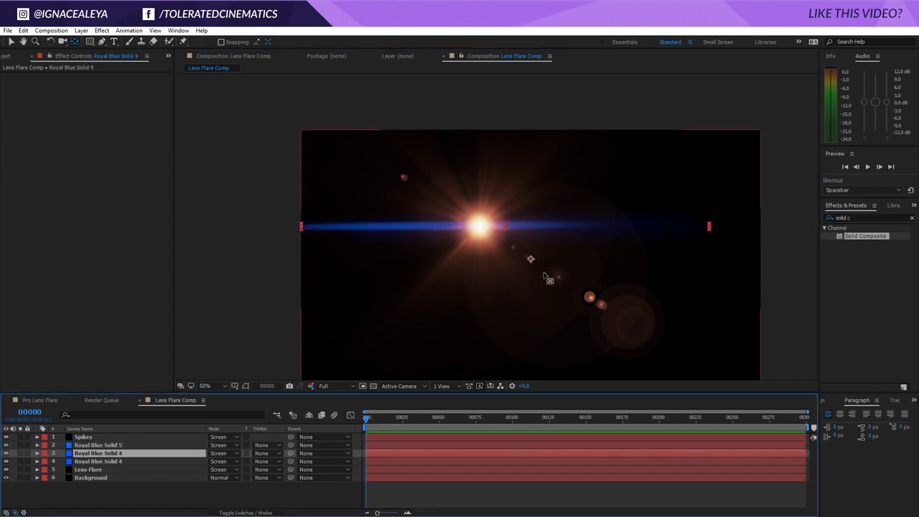
drag(531, 259, 480, 228)
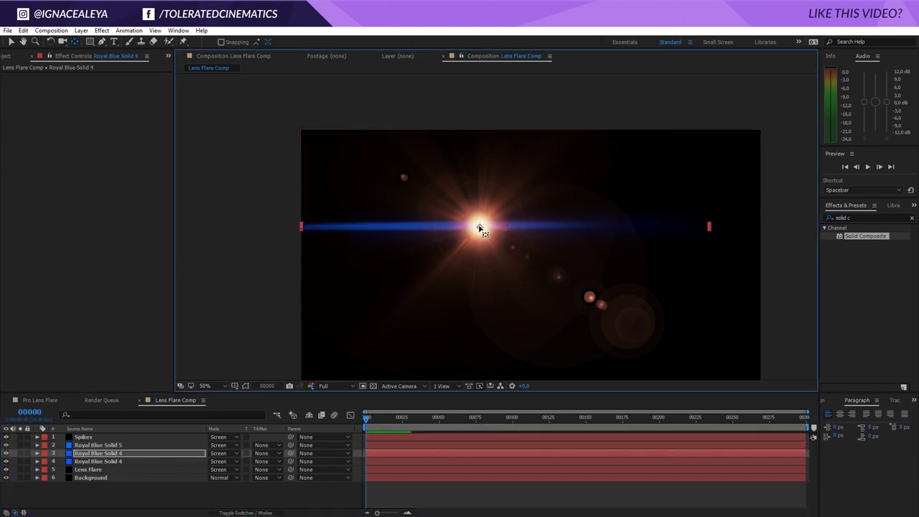
click(115, 461)
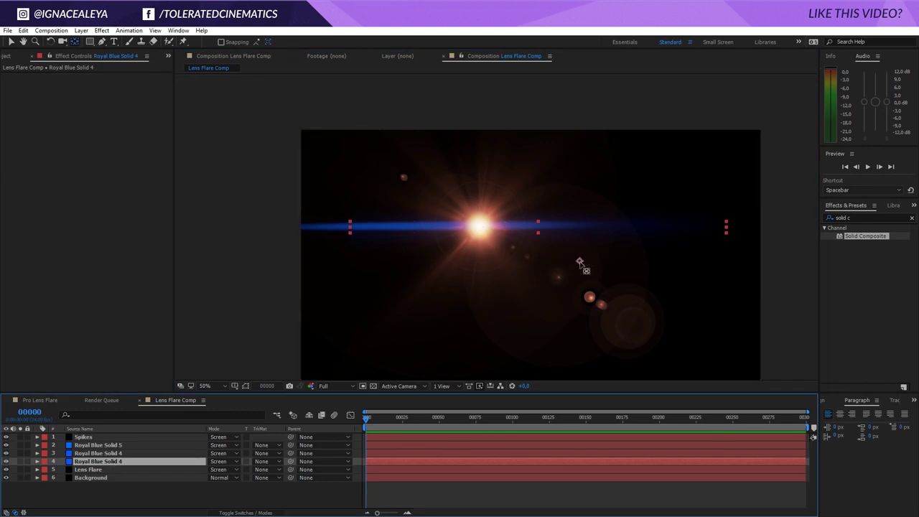
drag(570, 261, 480, 230)
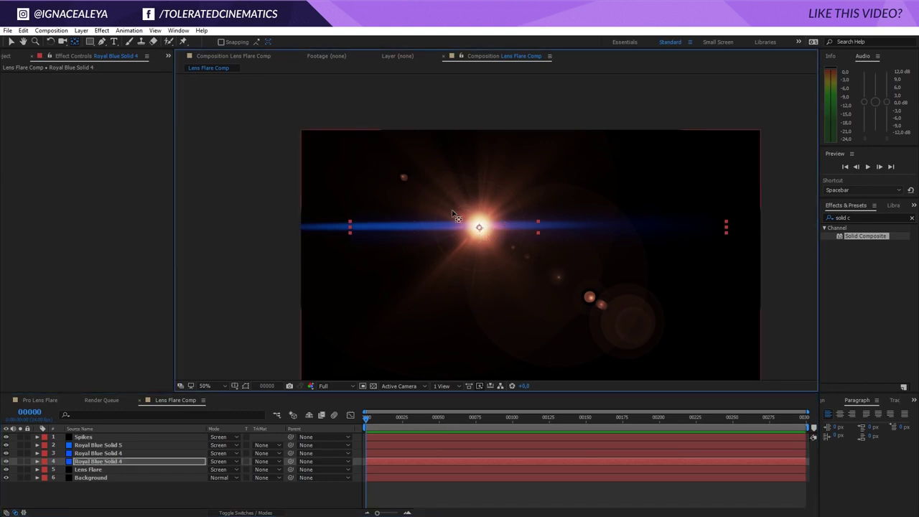
Link the Position of the lower Royal Blue Solid 4 layer to the Lens Flare effect's Flare Center with an expression
click(84, 469)
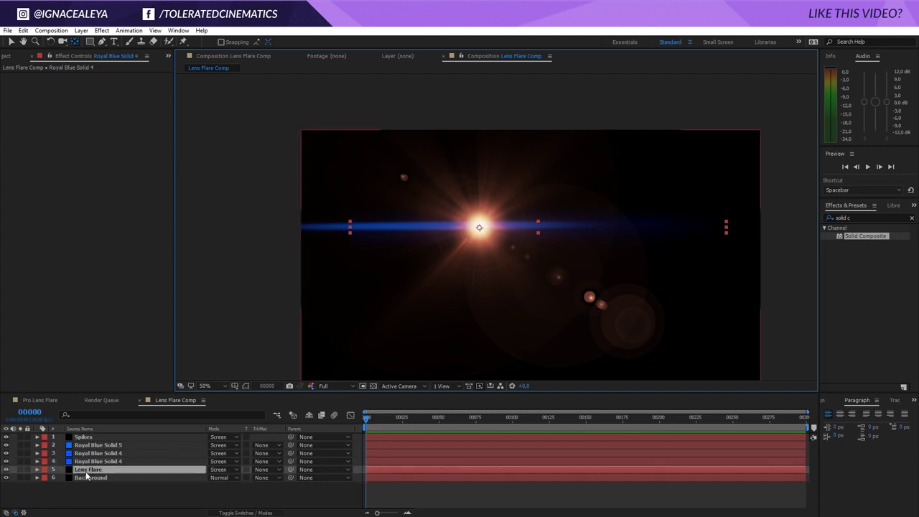
click(37, 469)
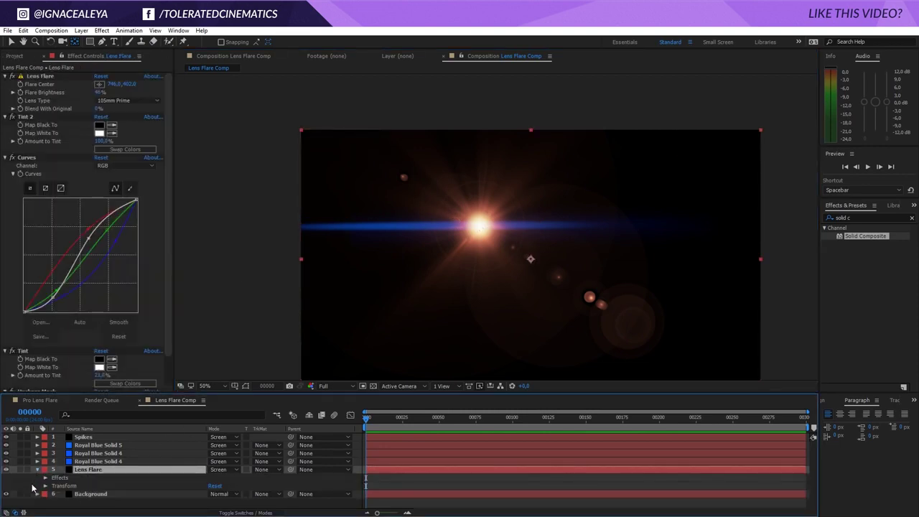
click(45, 478)
scroll(52, 467, down, 2)
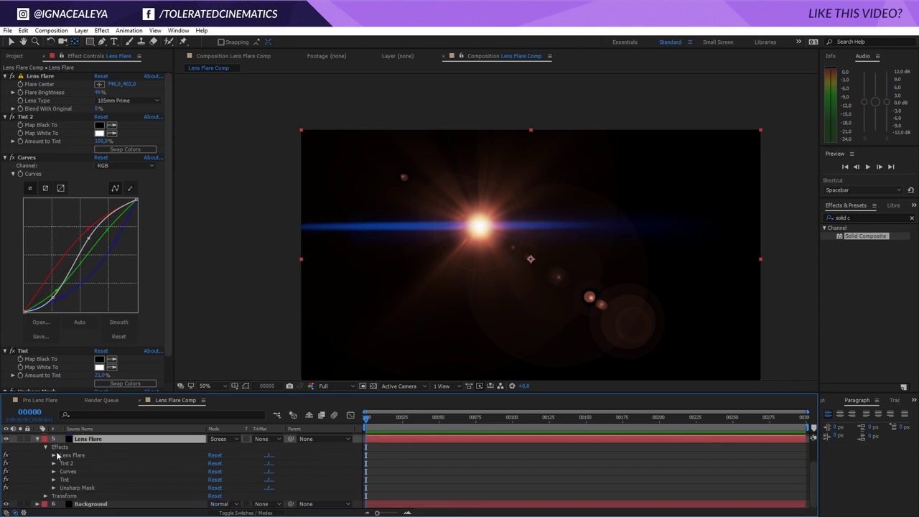
click(53, 456)
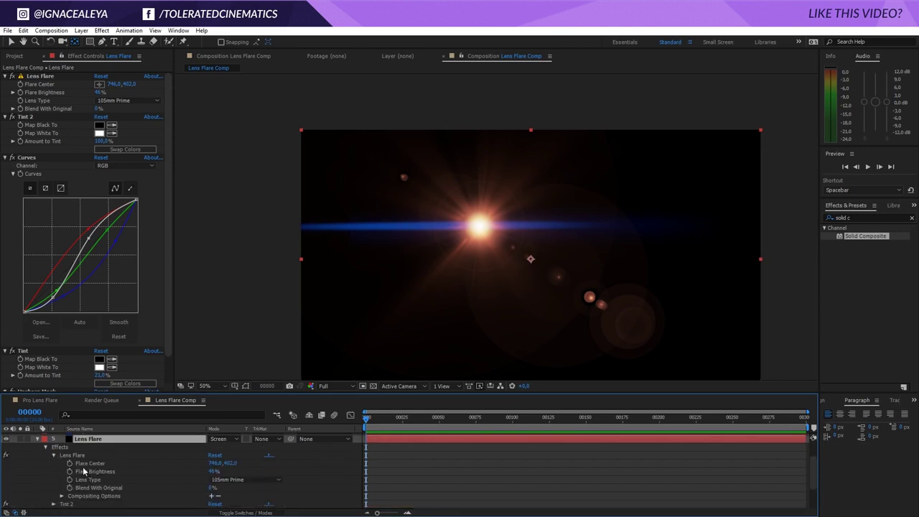
scroll(34, 489, up, 2)
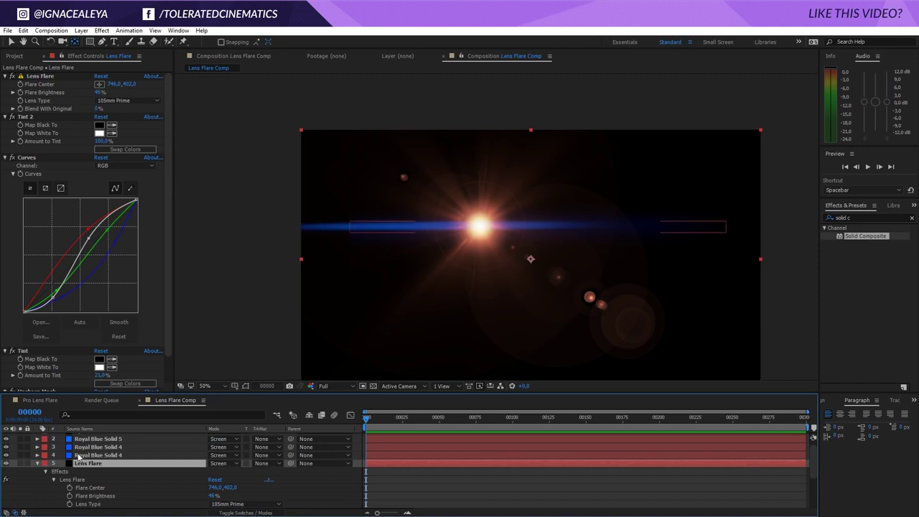
click(84, 455)
key(p)
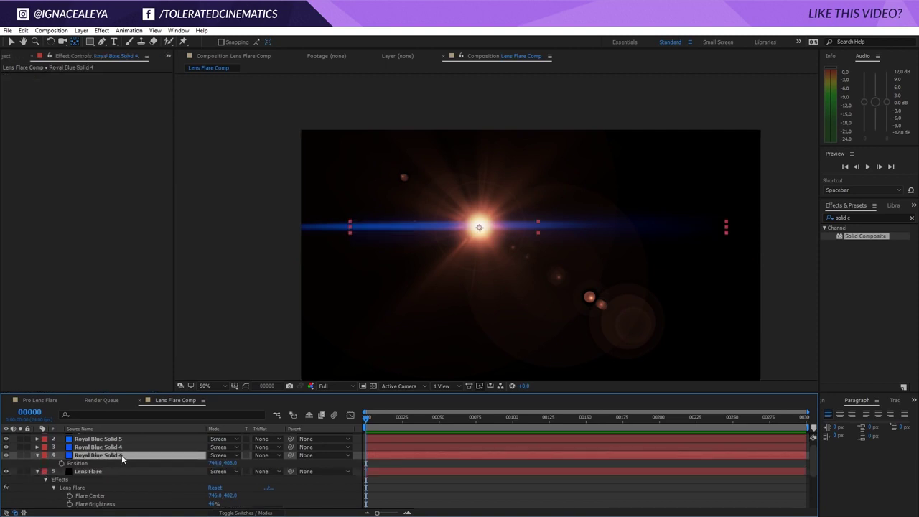
alt+click(61, 463)
drag(237, 471, 106, 461)
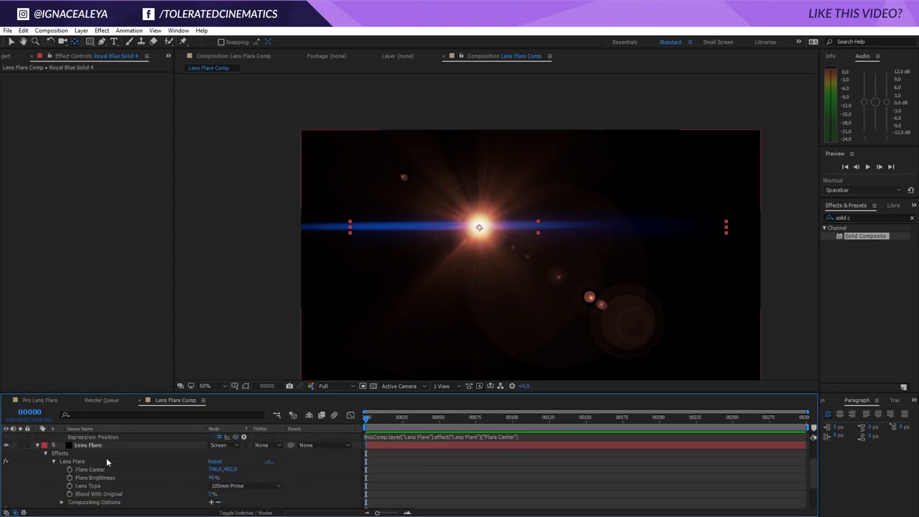
scroll(429, 468, up, 3)
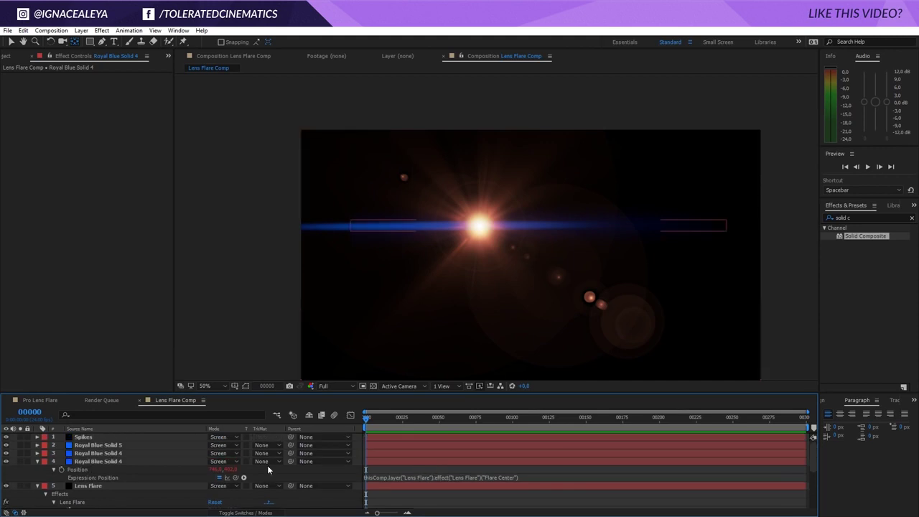
click(110, 460)
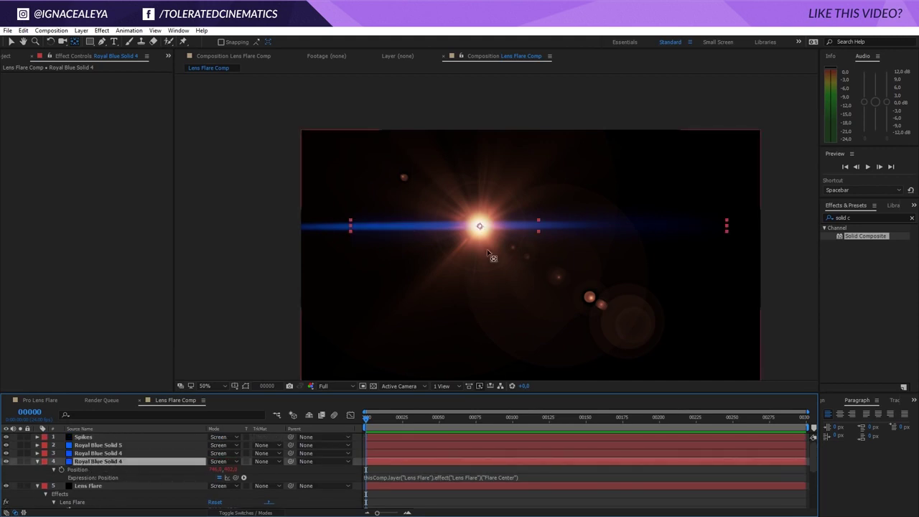
Link the upper Royal Blue Solid 4 layer's Position to the Lens Flare effect's Flare Center with an expression
click(124, 451)
key(p)
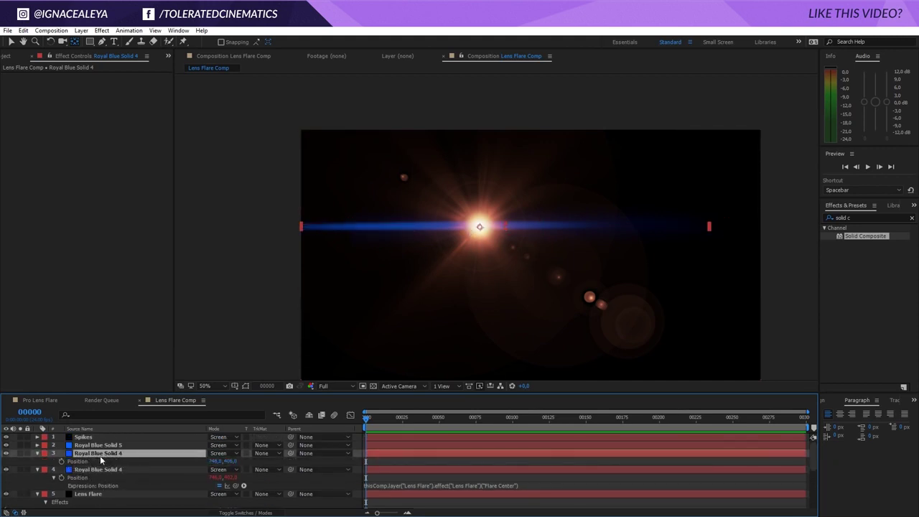
alt+click(62, 462)
drag(242, 471, 119, 461)
scroll(77, 451, up, 3)
Link the Royal Blue Solid 5 layer's Position to the Lens Flare effect's Flare Center with an expression
click(86, 445)
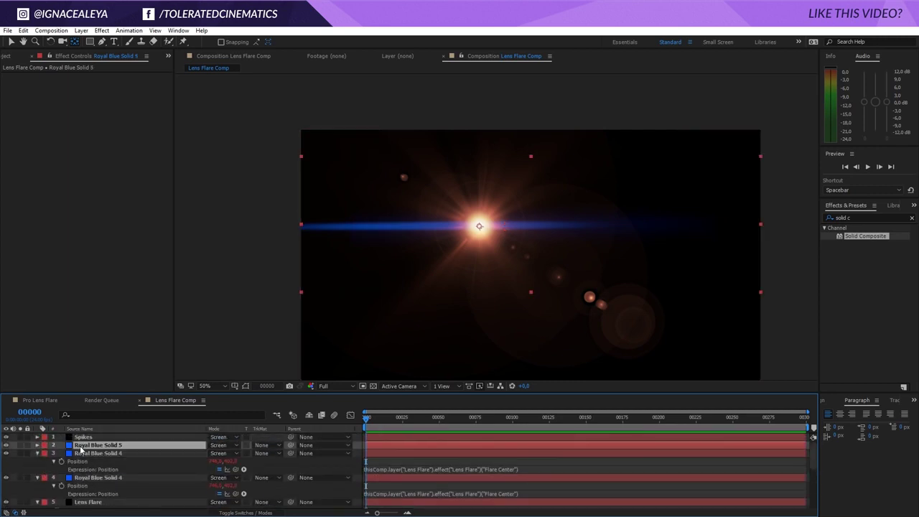
key(p)
alt+click(61, 453)
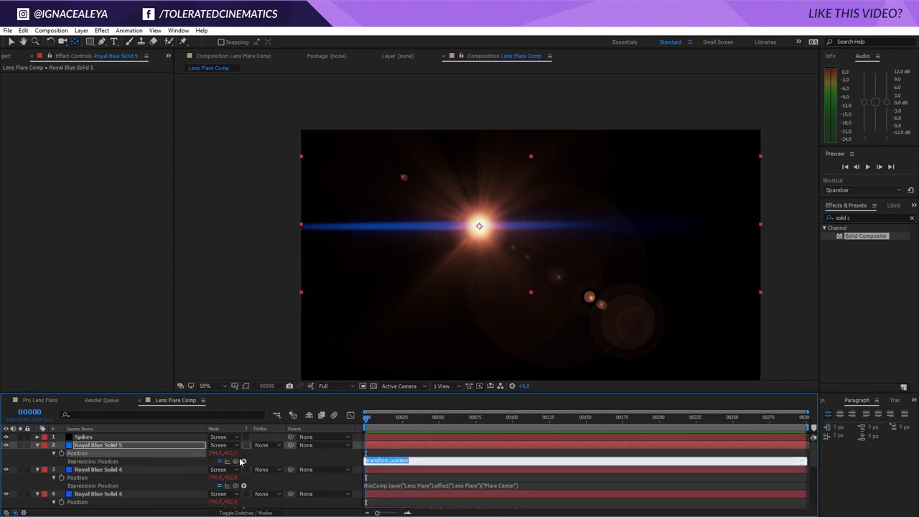
drag(236, 461, 122, 452)
scroll(114, 455, up, 5)
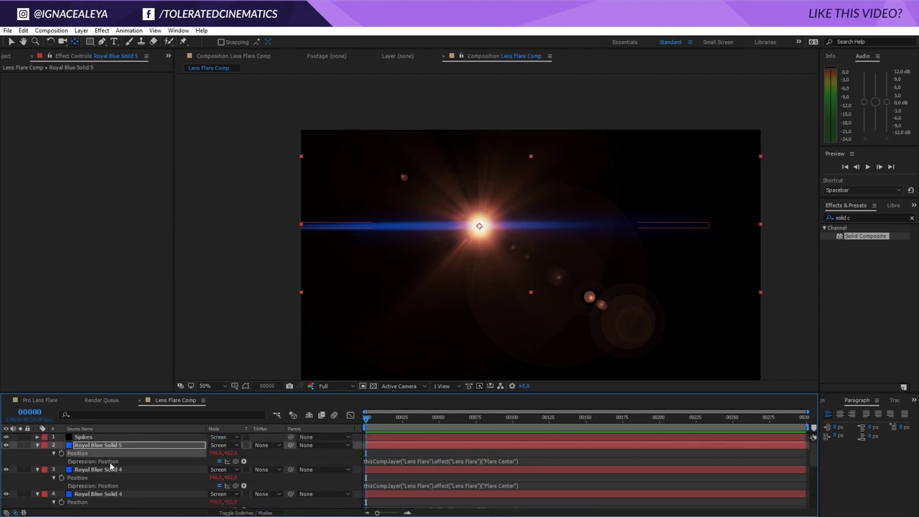
Link the Circle effect's Center on the Spikes layer to the Lens Flare's Flare Center with an expression, and collapse the layer properties
click(83, 436)
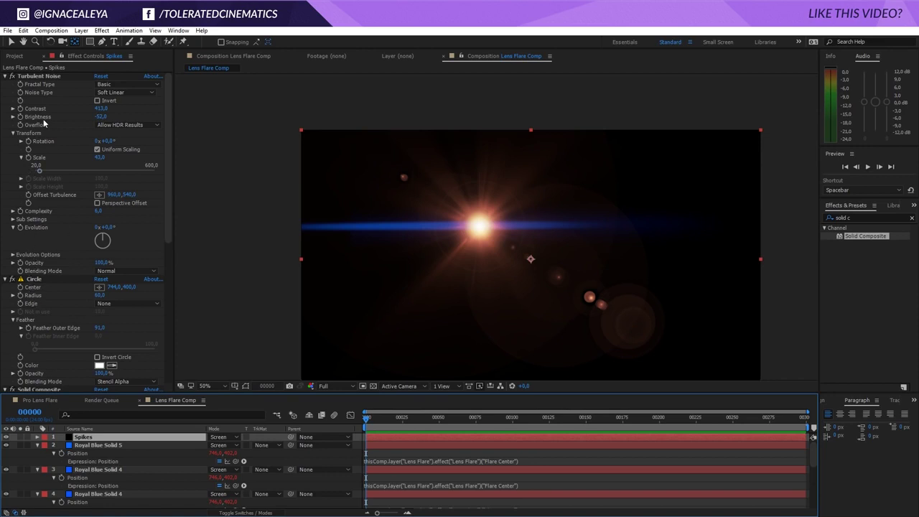
alt+click(20, 287)
drag(237, 479, 97, 499)
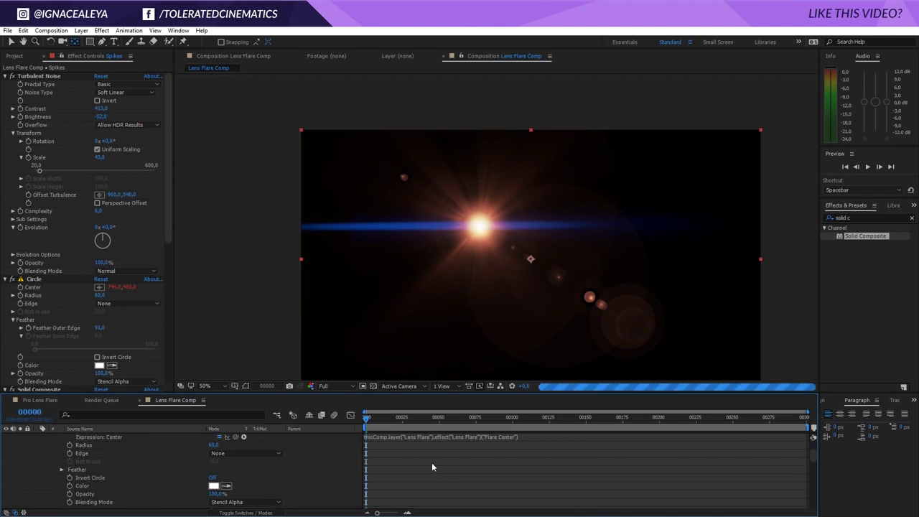
scroll(429, 466, up, 3)
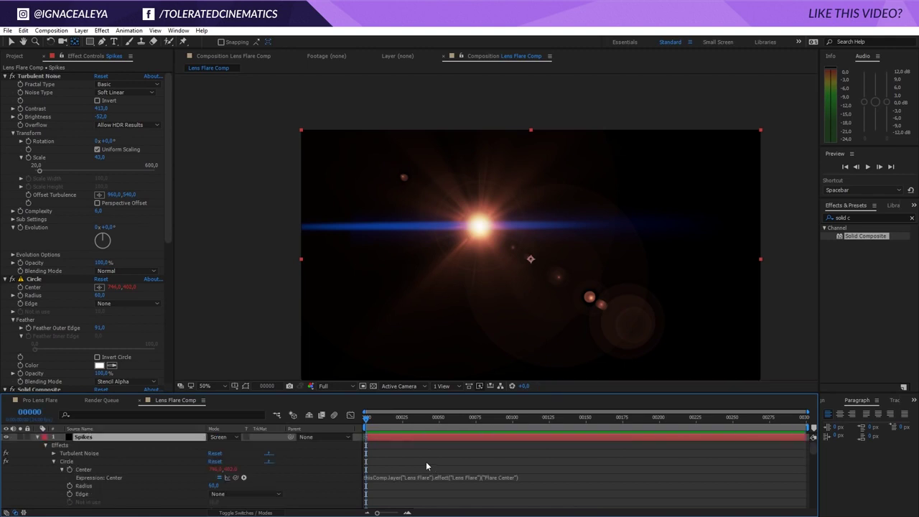
click(37, 438)
click(69, 487)
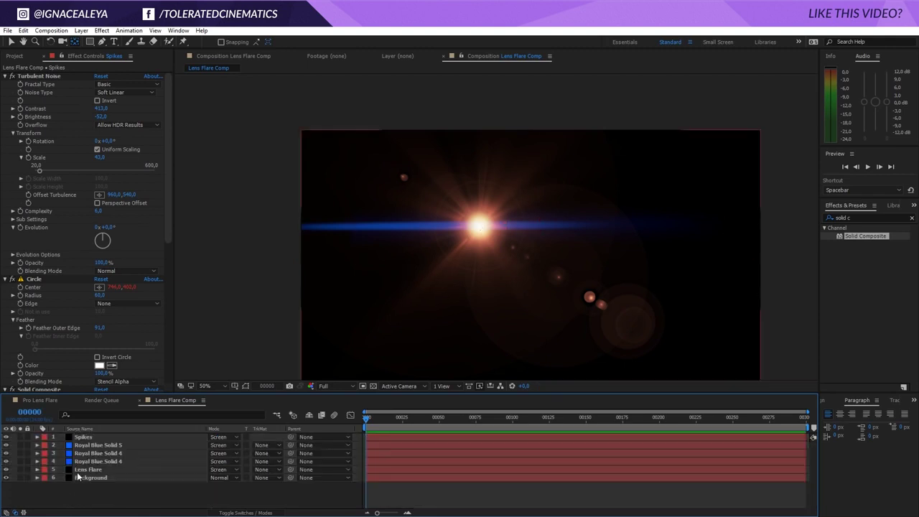
Shift the Lens Flare's Flare Center around the frame, leaving it further left, to test the linked streaks and spikes
click(94, 437)
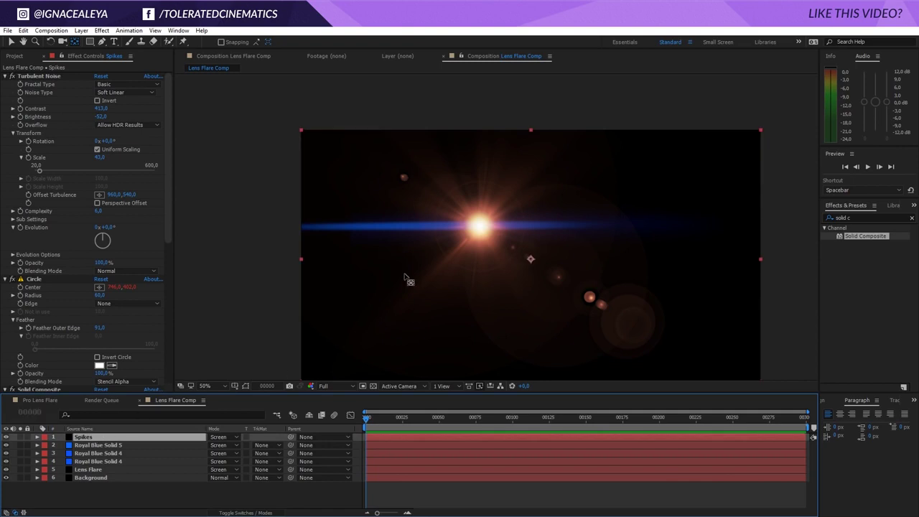
click(47, 78)
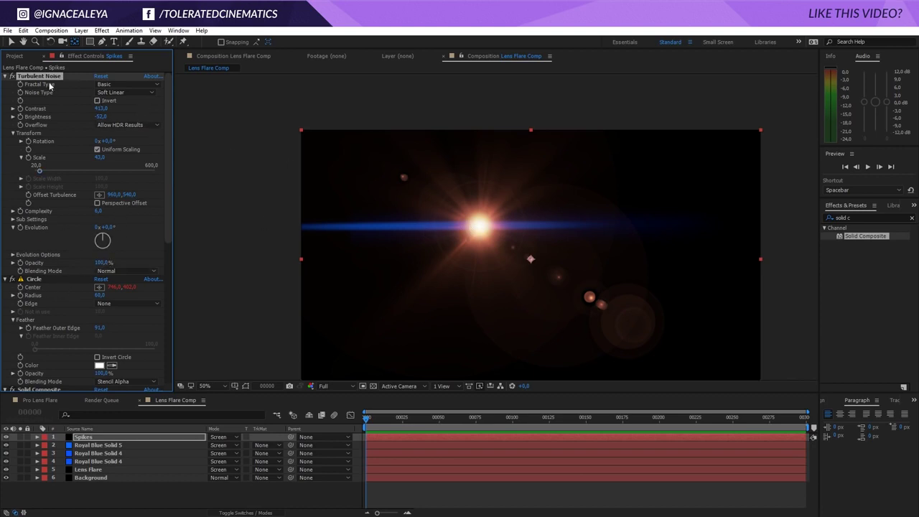
click(88, 469)
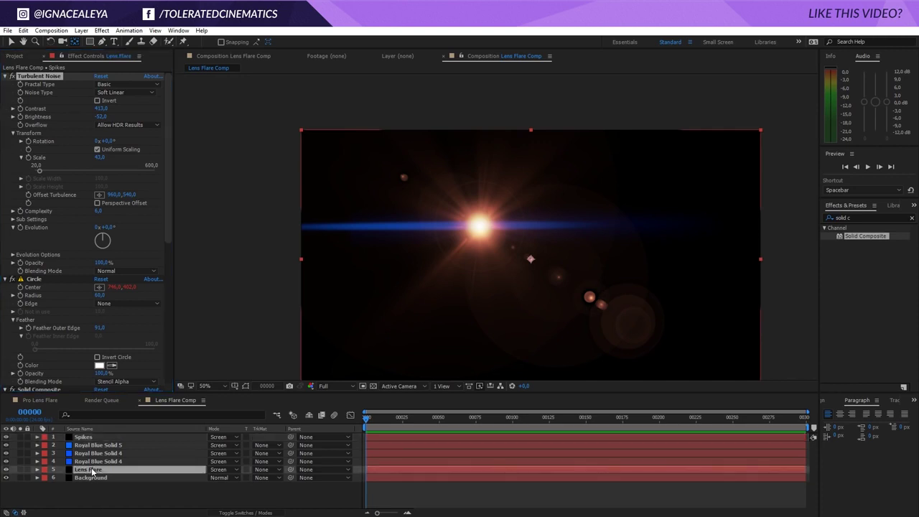
click(99, 84)
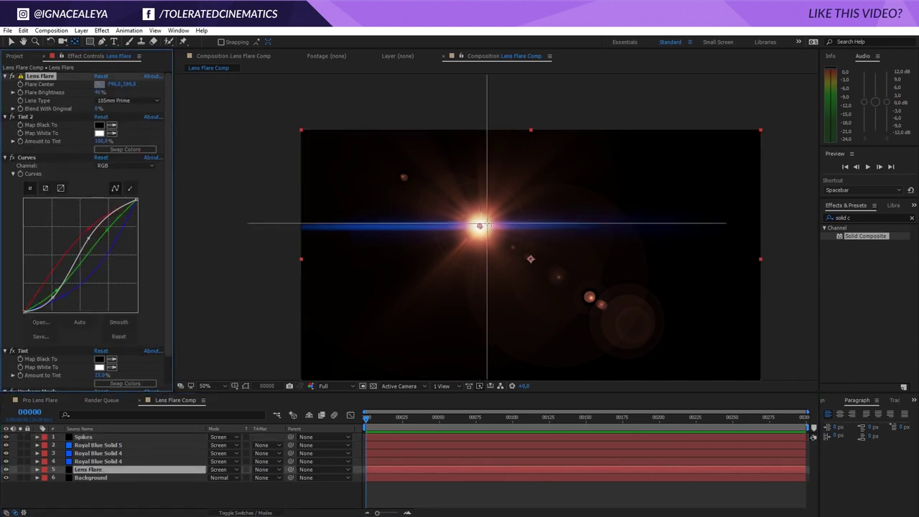
click(515, 212)
drag(516, 218, 451, 220)
Link the Spikes layer's Turbulent Noise Offset Turbulence to its Circle Center with an expression, and collapse the layer
click(95, 437)
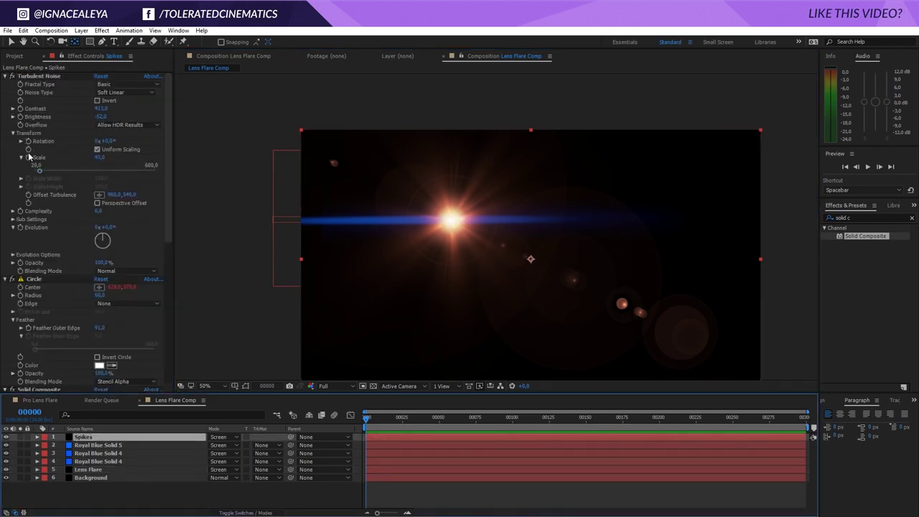
alt+click(28, 194)
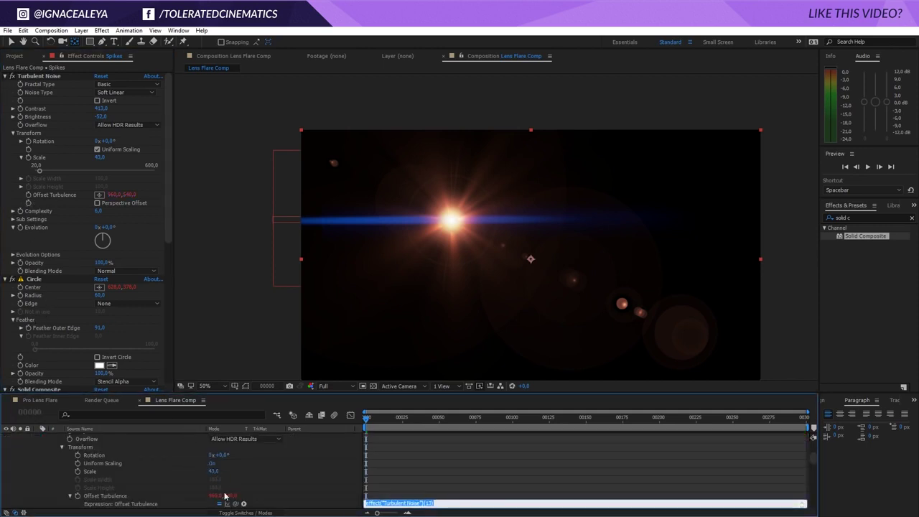
drag(236, 496, 33, 287)
click(428, 457)
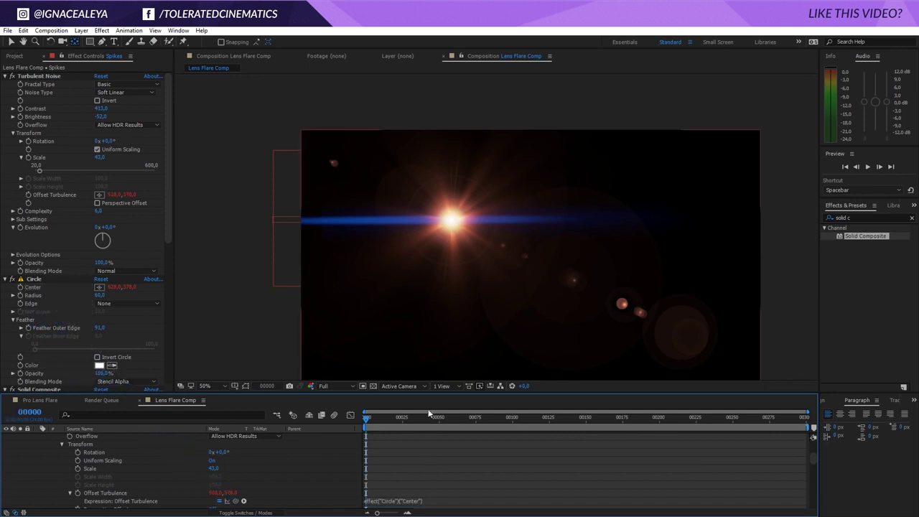
click(44, 76)
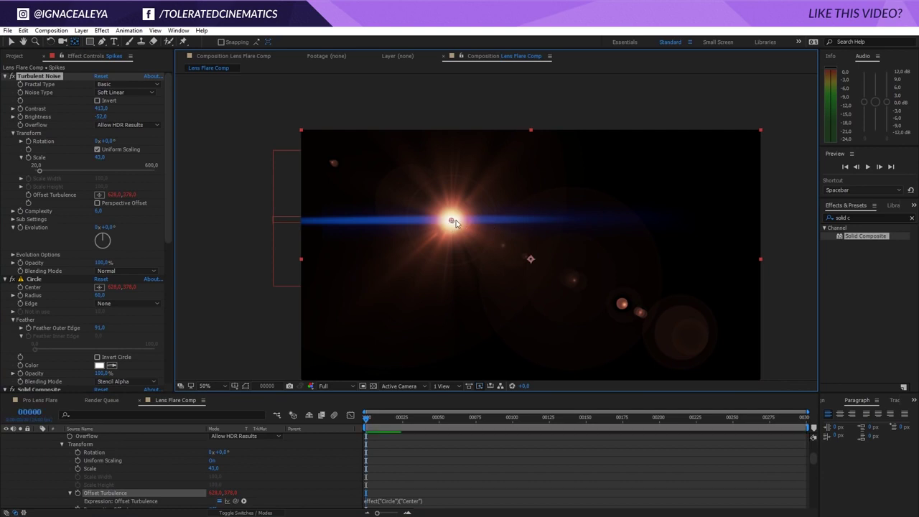
scroll(144, 441, up, 3)
click(96, 437)
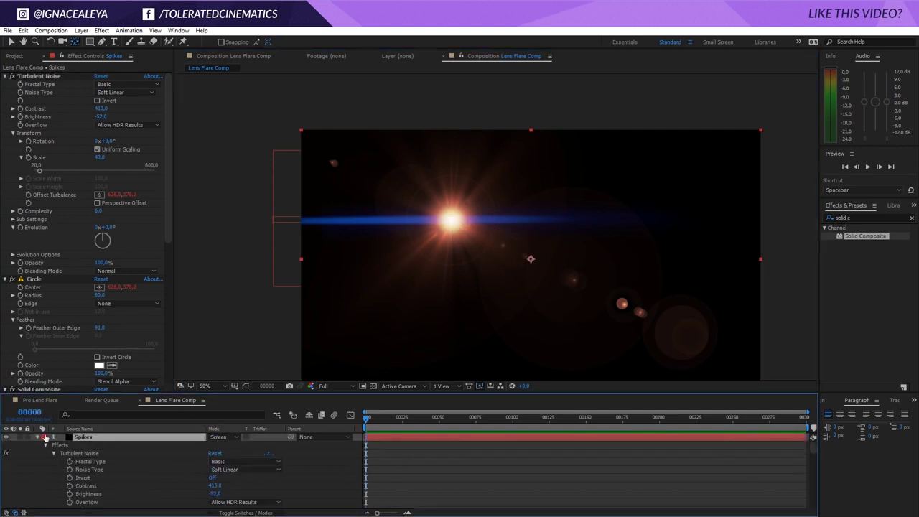
click(38, 437)
Test the linked flare by moving the Lens Flare's Flare Center to the right, then back to about 896, 386
click(89, 469)
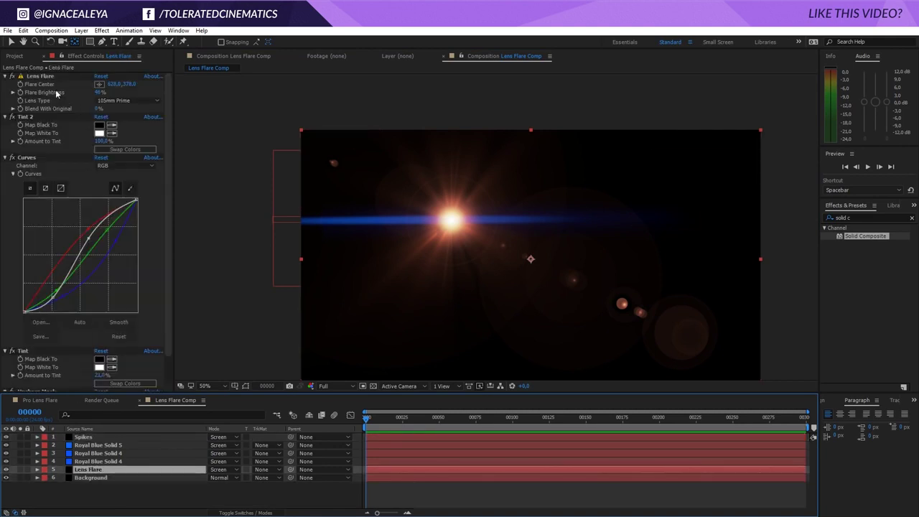
click(41, 76)
drag(452, 223, 584, 205)
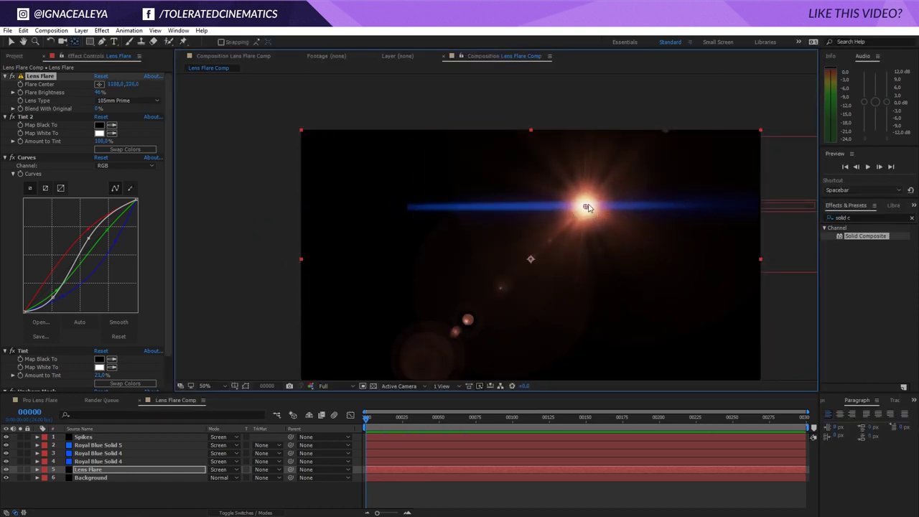
drag(587, 207, 514, 222)
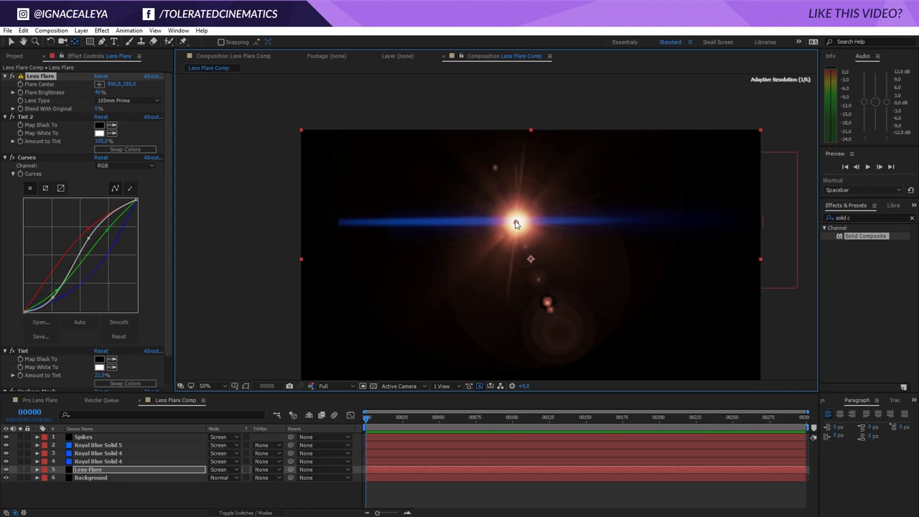
click(101, 461)
click(108, 455)
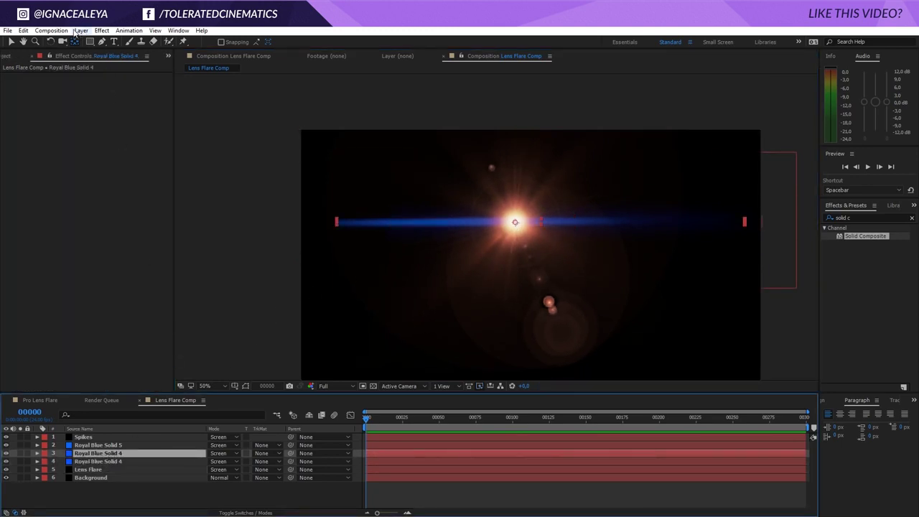
click(82, 32)
click(139, 454)
click(81, 30)
click(66, 52)
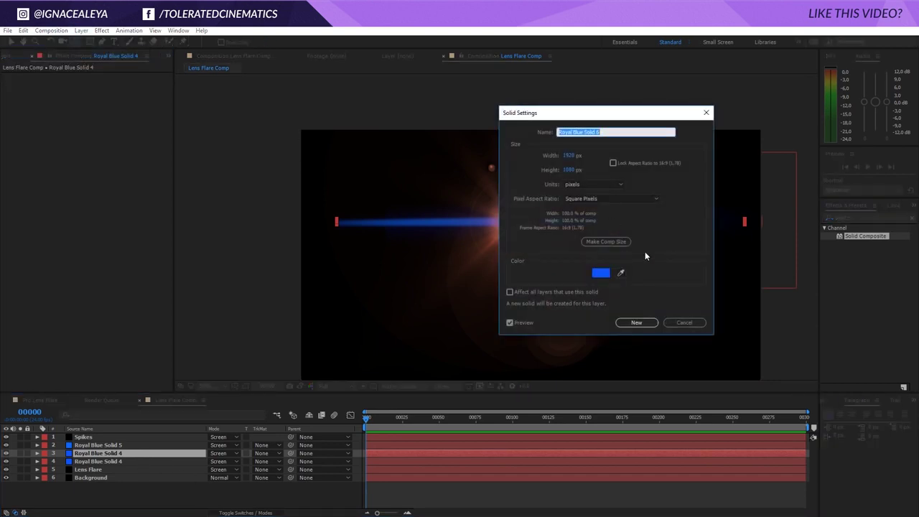
click(680, 323)
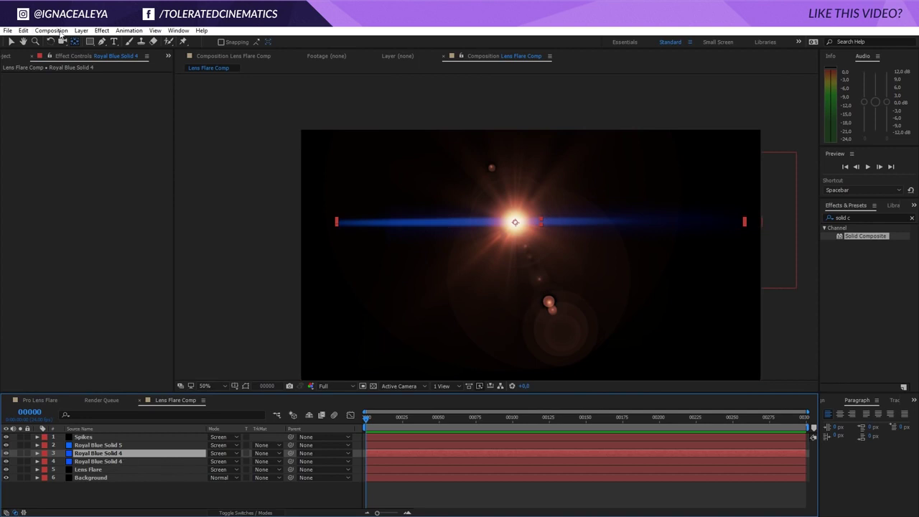
Set the width of the selected blue streak solid on layer 3 to 2500 px
click(82, 31)
click(66, 52)
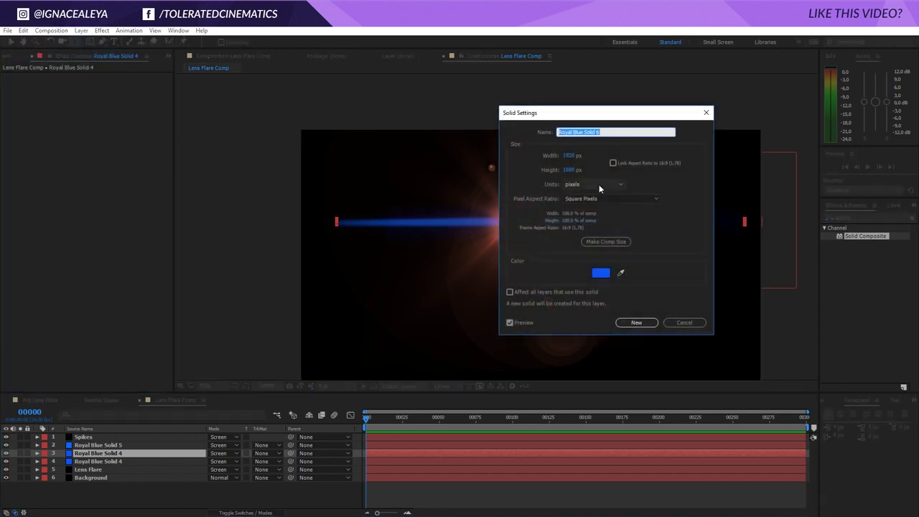
click(568, 156)
text(2500)
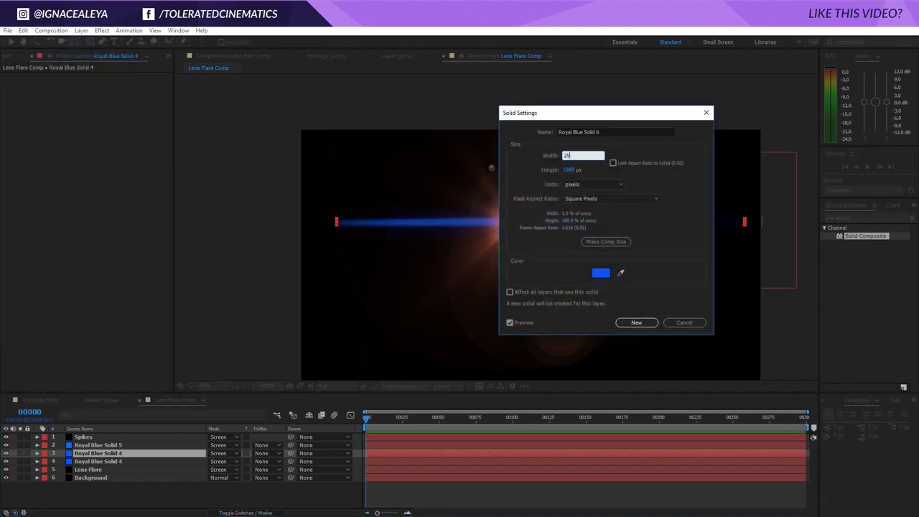
click(644, 323)
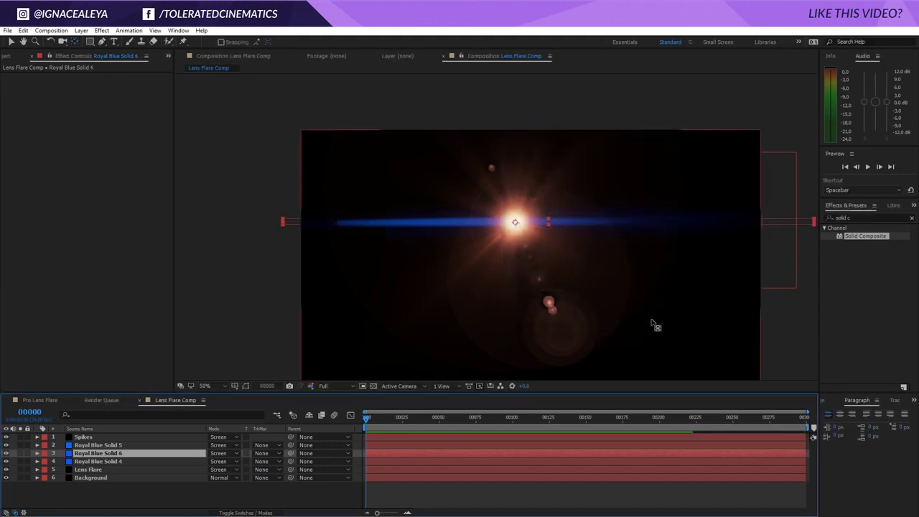
Reveal Royal Blue Solid 6's mask path and pull its far-left point inward to the left edge of the frame
key(ctrl+shift+n)
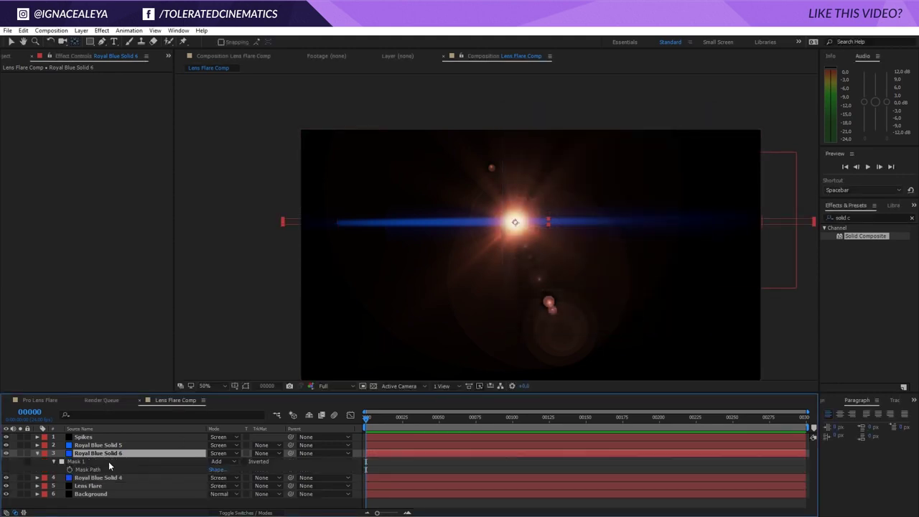
key(ctrl+shift+i)
click(244, 385)
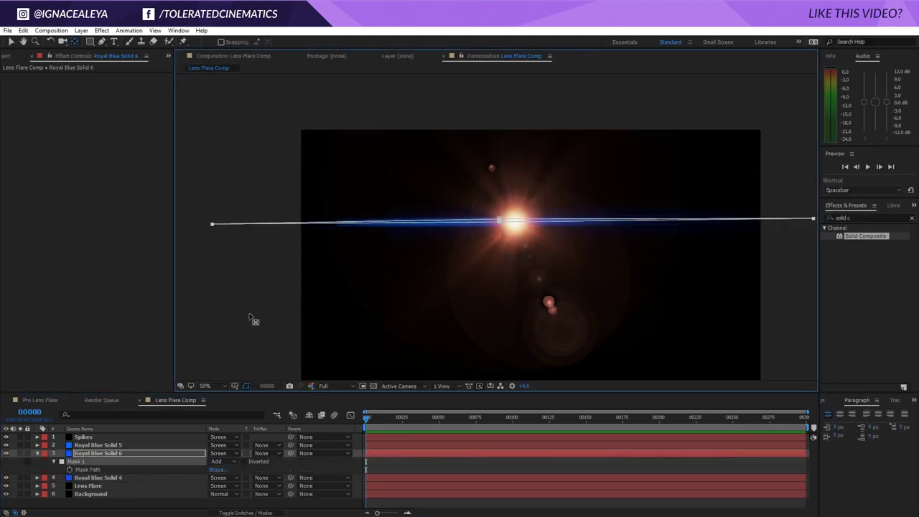
click(212, 226)
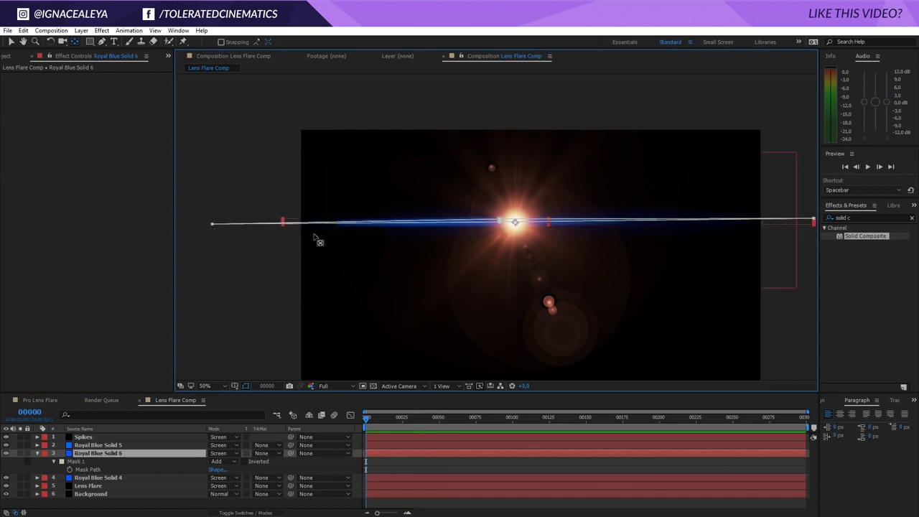
key(v)
drag(213, 223, 302, 224)
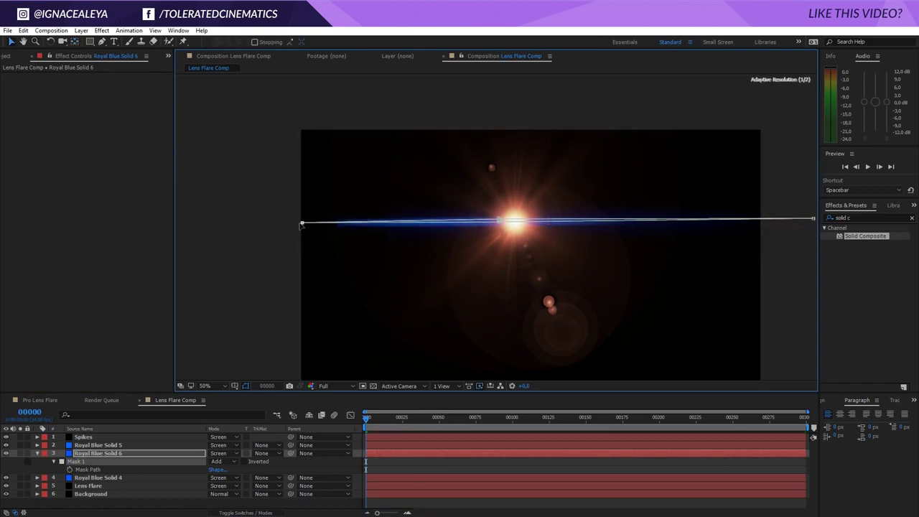
Solo the Royal Blue Solid 6 and Royal Blue Solid 5 streaks in turn to inspect them
click(99, 445)
click(17, 457)
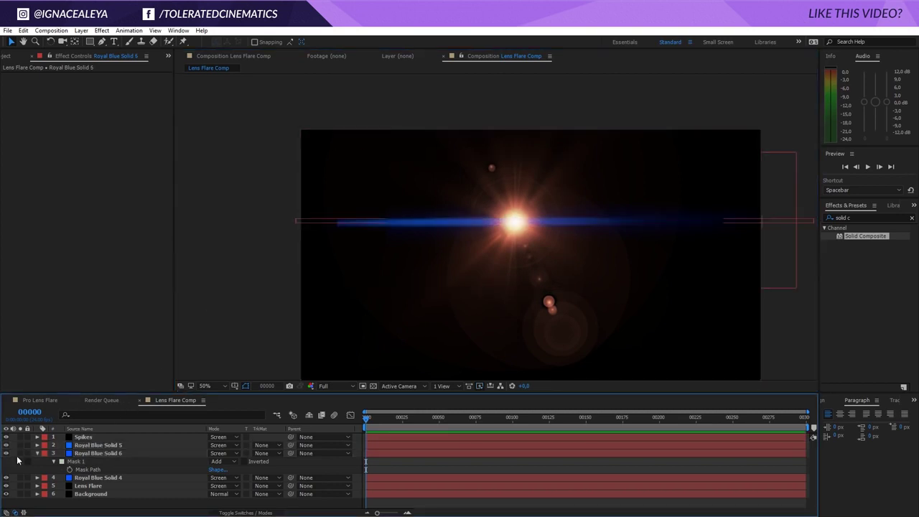
click(20, 454)
click(20, 446)
click(21, 446)
Set the width of the Royal Blue Solid 5 streak solid to 2500 px
click(93, 446)
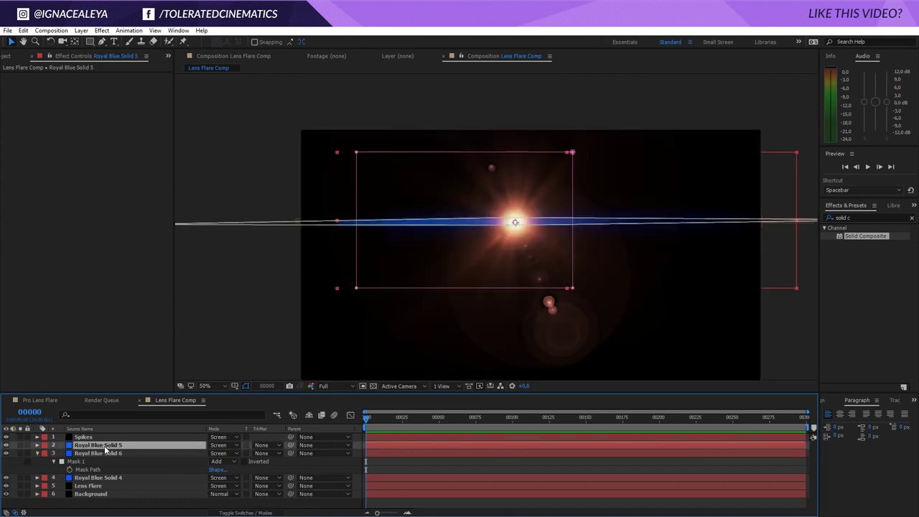
click(81, 30)
click(72, 56)
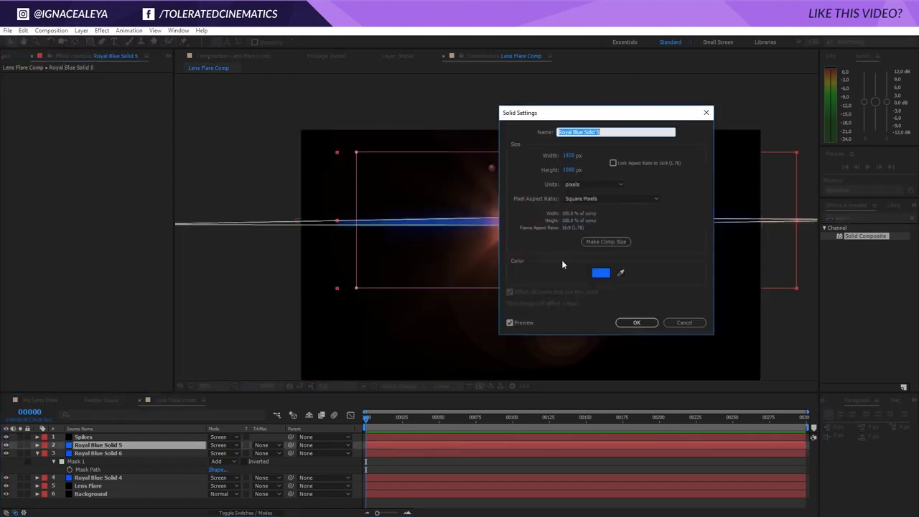
click(569, 155)
text(2500)
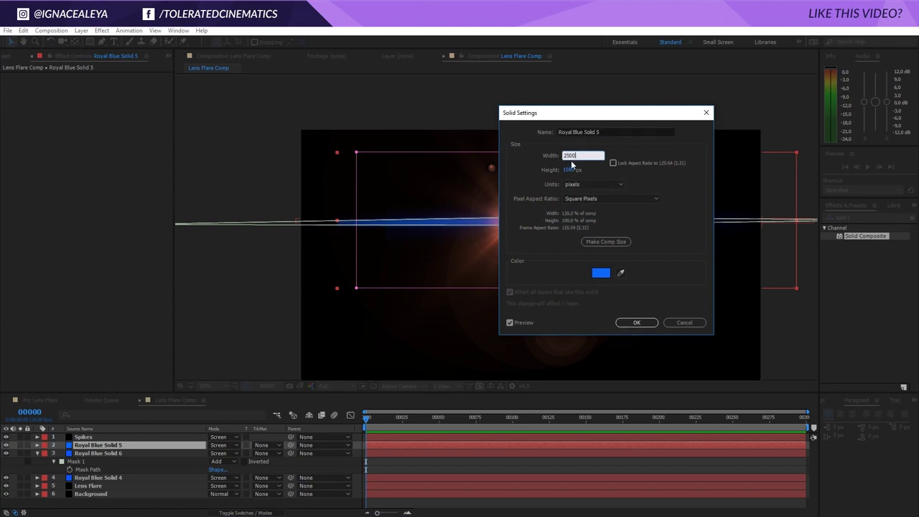
key(Return)
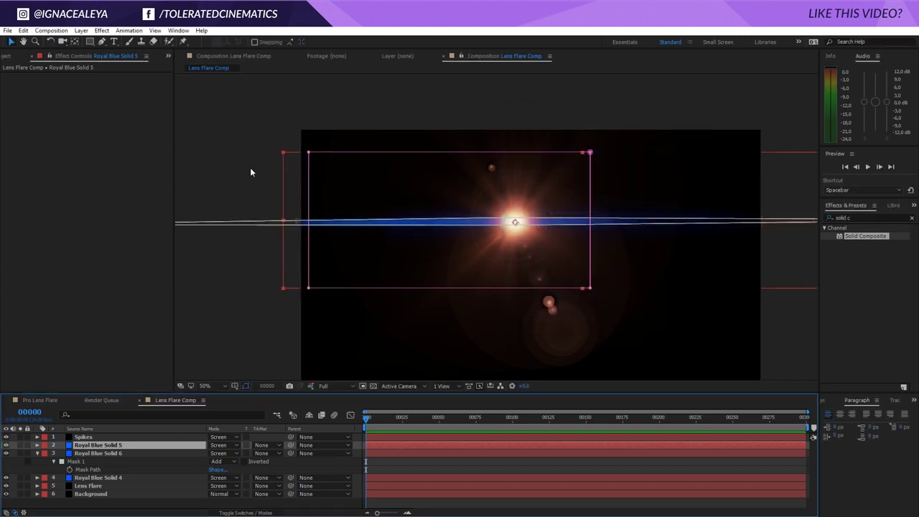
Set the width of the Royal Blue Solid 5 streak solid to 3000 px
click(81, 30)
click(72, 55)
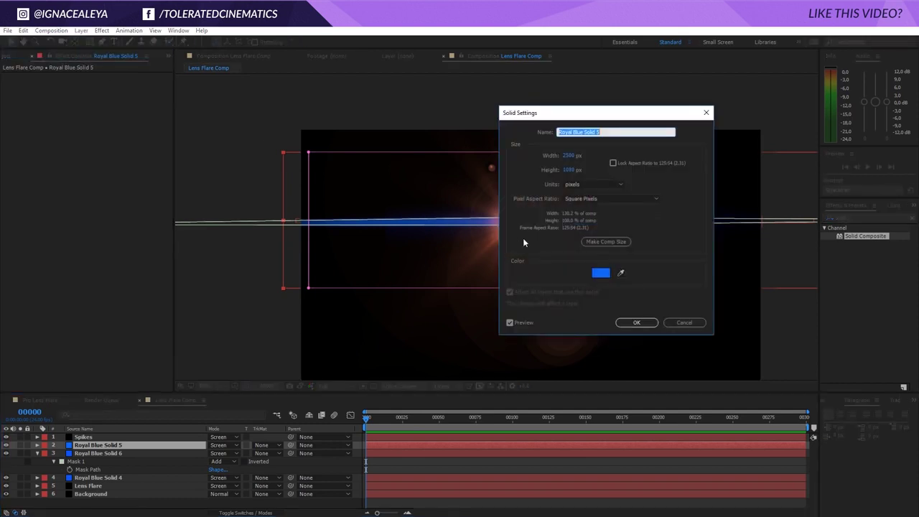
click(569, 156)
text(3000)
key(Return)
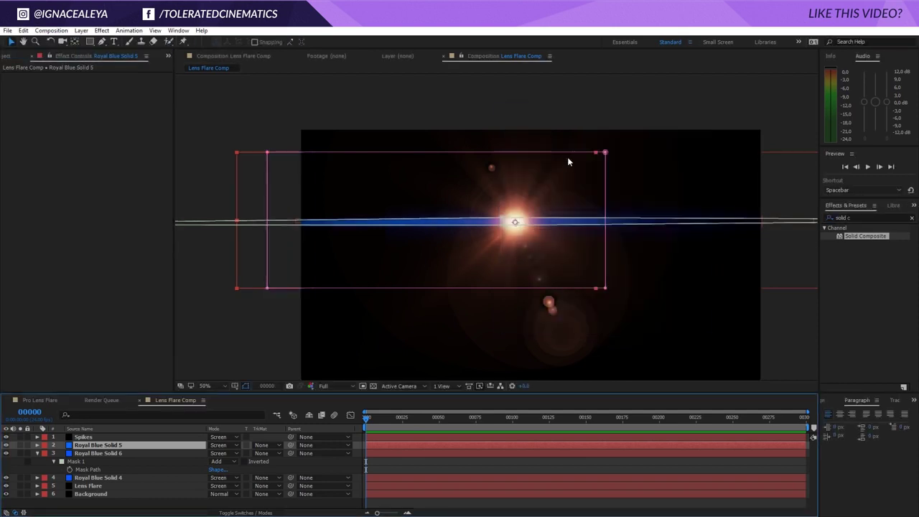
Pull the left and right end points of Royal Blue Solid 5's mask inward, leaving both just outside the frame
key(comma)
mouse_move(201, 225)
mouse_down()
mouse_move(371, 225)
mouse_move(363, 225)
mouse_up()
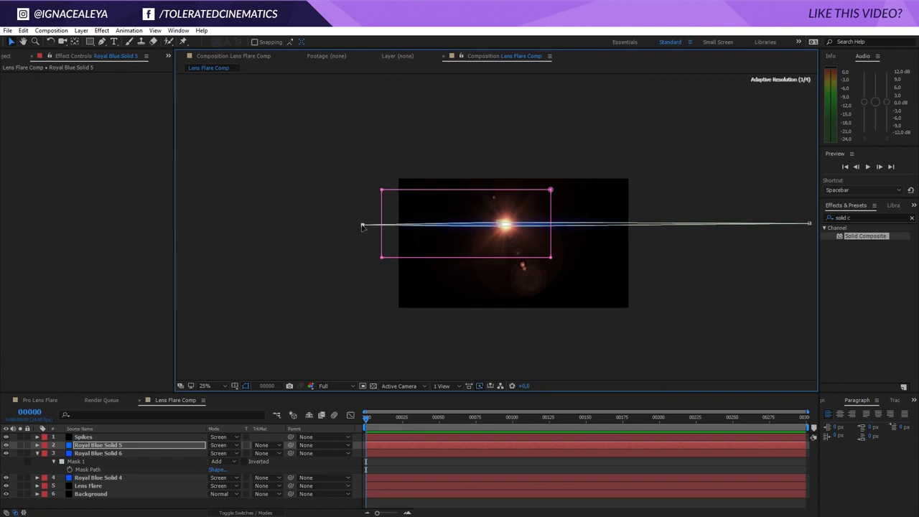
drag(809, 224, 705, 223)
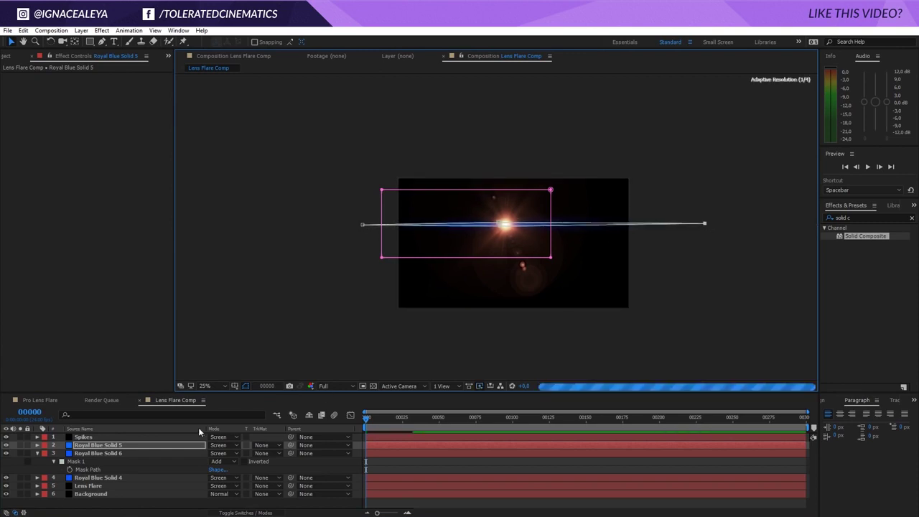
click(130, 444)
key(period)
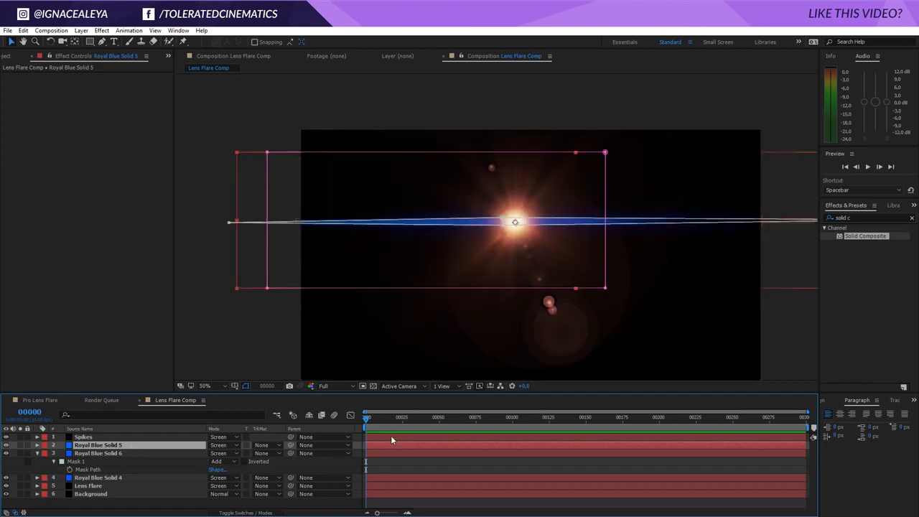
Go to frame 54 and move the Lens Flare's Flare Center slightly right and down to test the extended streaks
key(F2)
drag(383, 418, 445, 418)
click(89, 486)
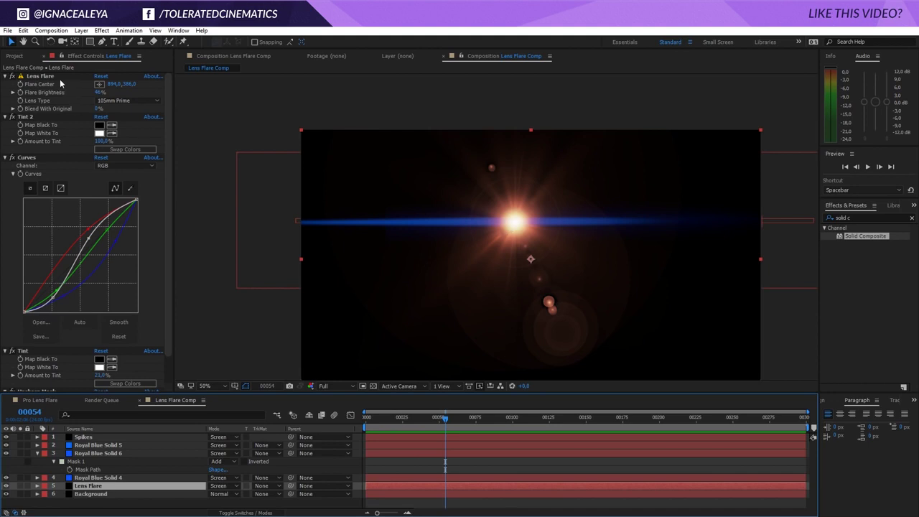
click(60, 79)
drag(515, 224, 544, 233)
Fine-tune the opacity of the three blue streak layers together, and collapse their properties
click(90, 478)
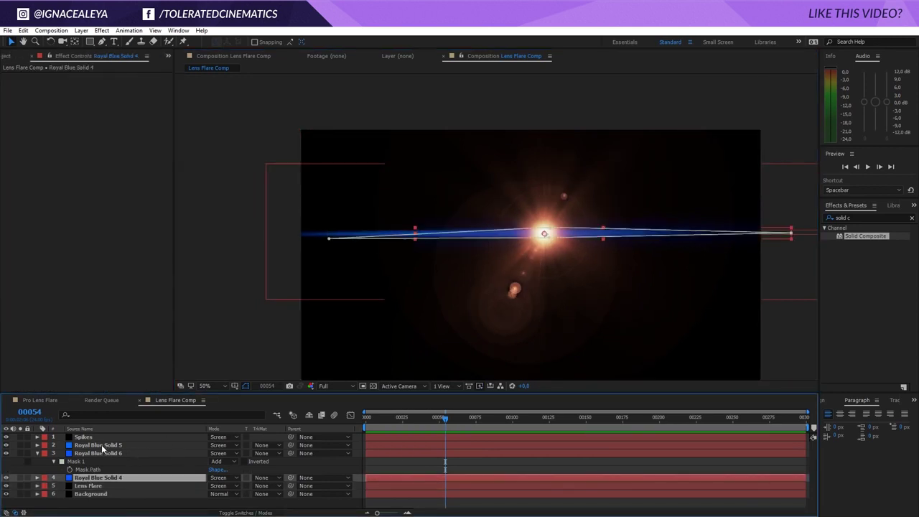
shift+click(102, 446)
key(t)
drag(212, 453, 214, 453)
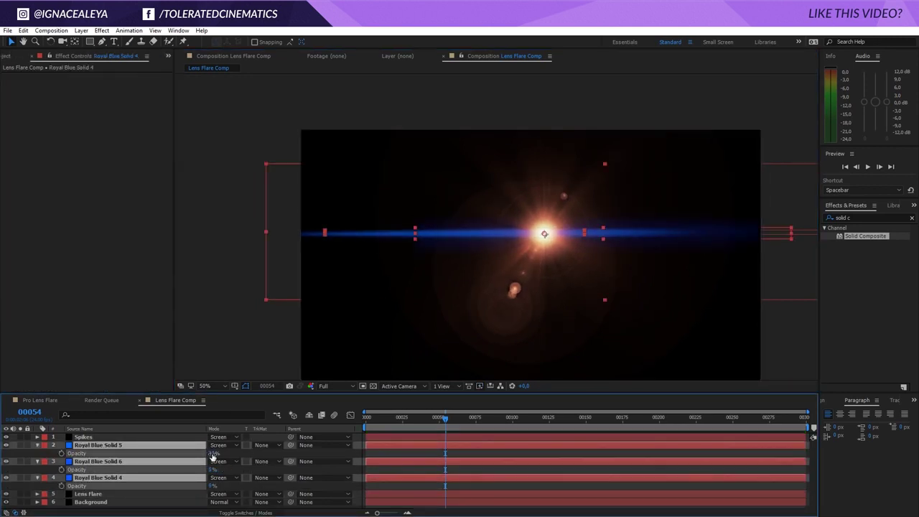
click(37, 445)
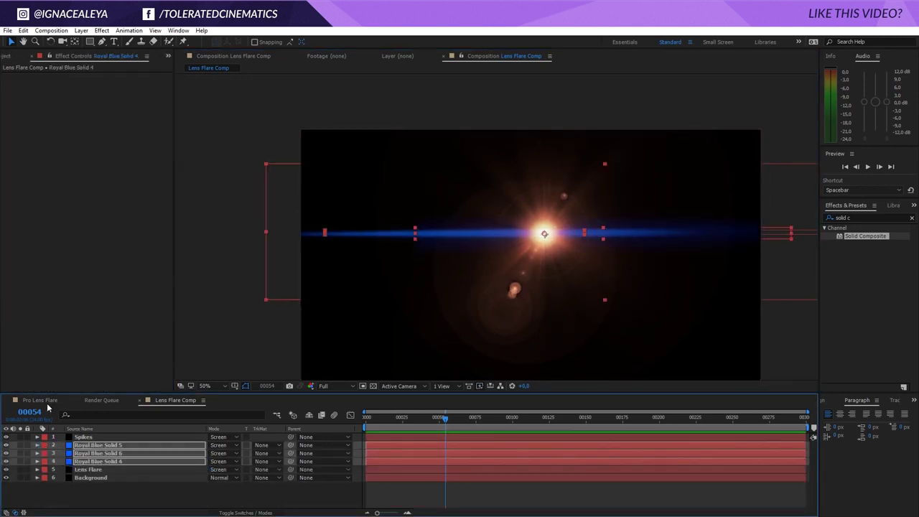
Import Wand Footage from RAID (X:), Projects, _YouTube, Tolerated Cinematics, UNRELEASED, HARRY POTTER WAND LIGHT UP in AFTER EFFECTS
click(7, 57)
right_click(66, 204)
mouse_move(107, 251)
click(206, 254)
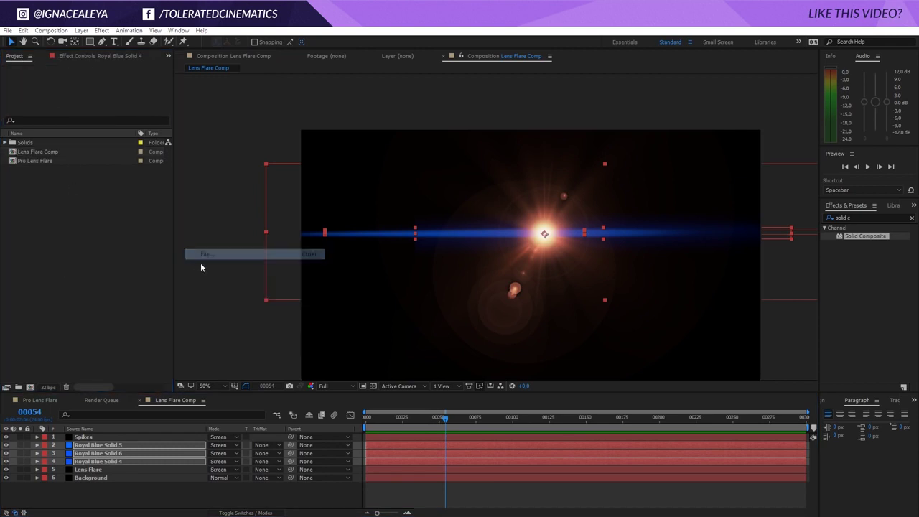
click(165, 93)
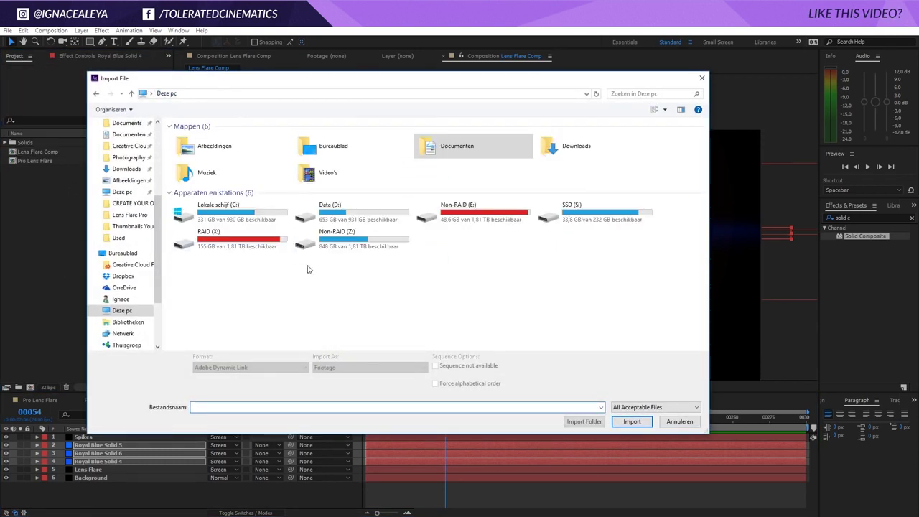
double_click(267, 247)
double_click(242, 153)
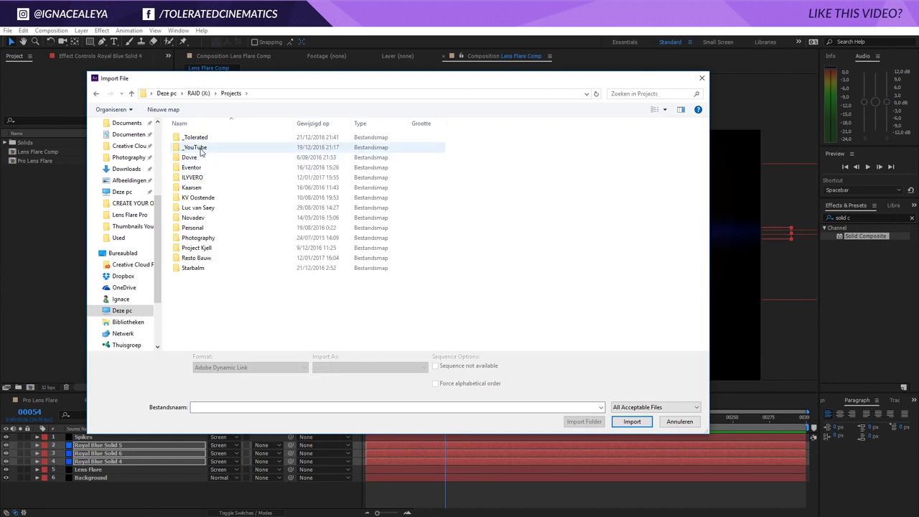
double_click(200, 148)
double_click(201, 187)
double_click(208, 178)
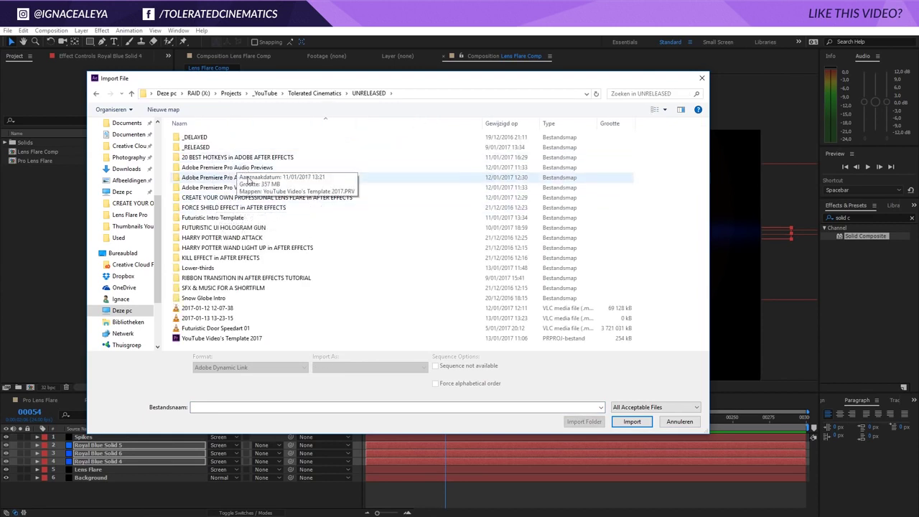
double_click(211, 247)
click(196, 138)
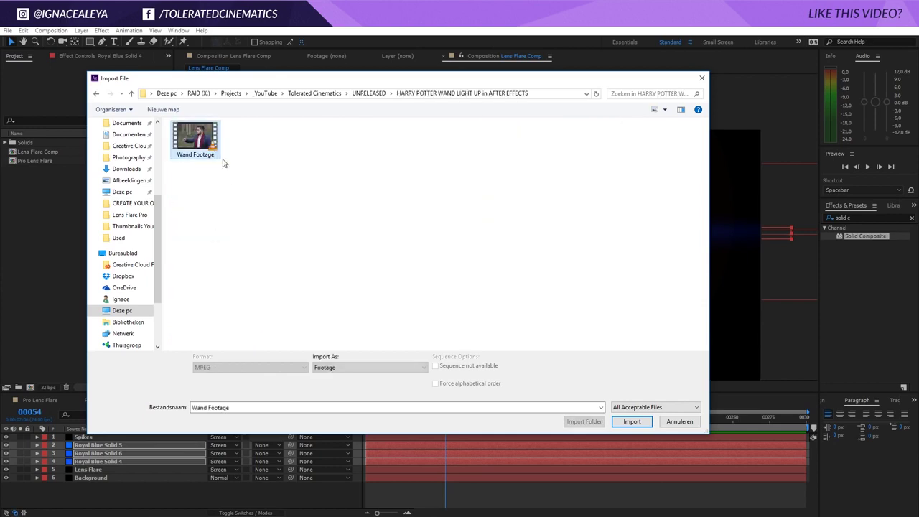
click(616, 421)
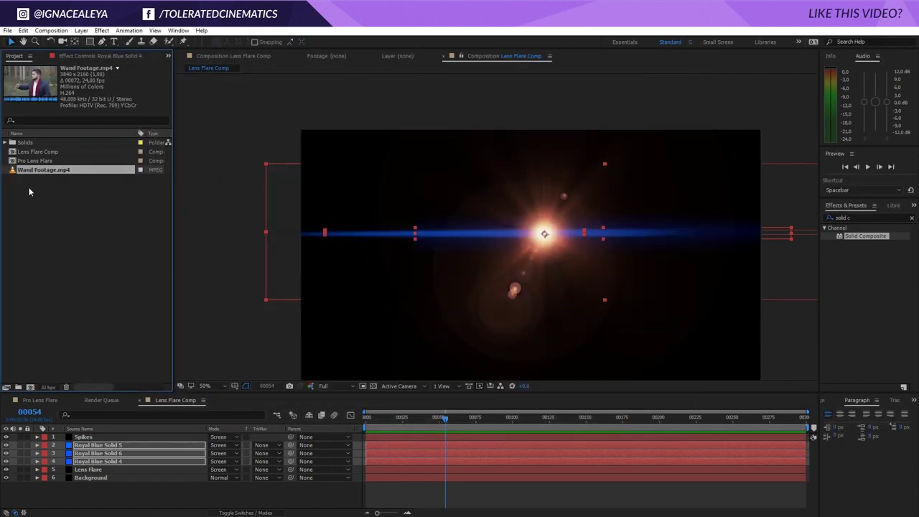
Add Wand Footage.mp4 to the Lens Flare Comp directly above the Background layer, with the time at frame 23
drag(45, 170, 129, 488)
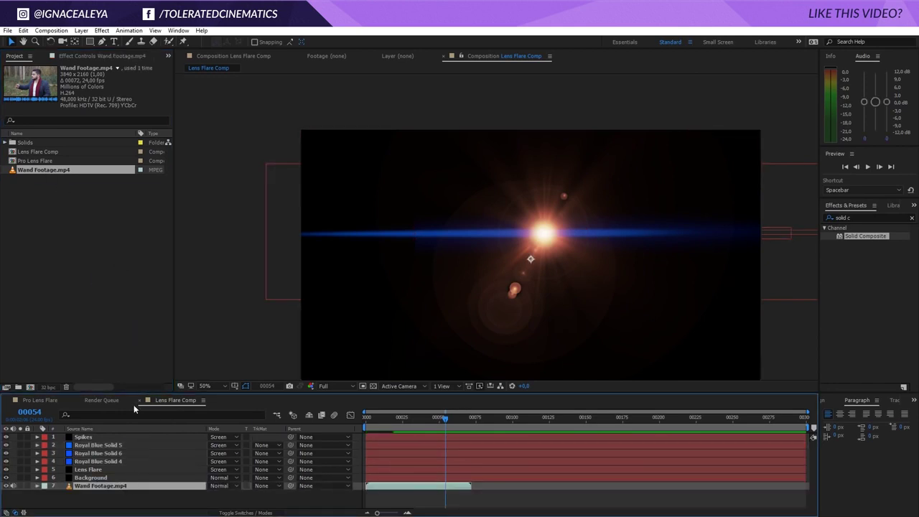
click(401, 418)
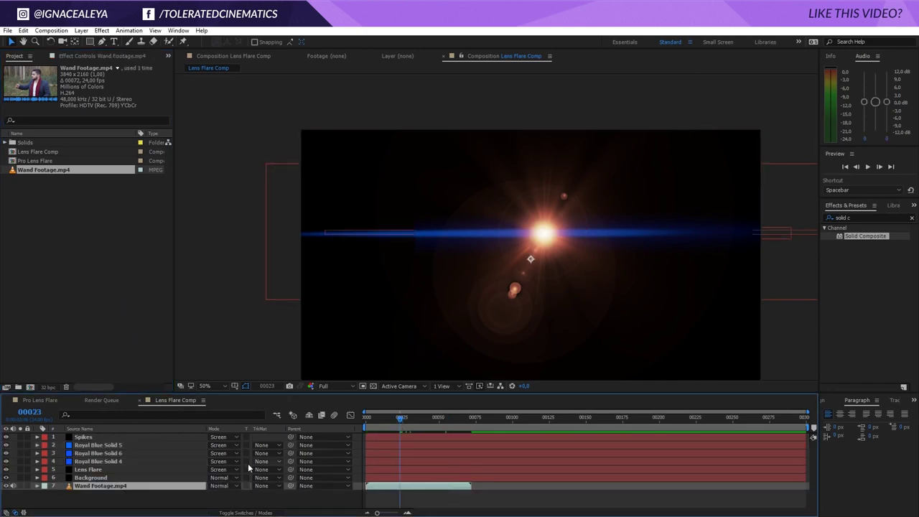
drag(119, 486, 123, 478)
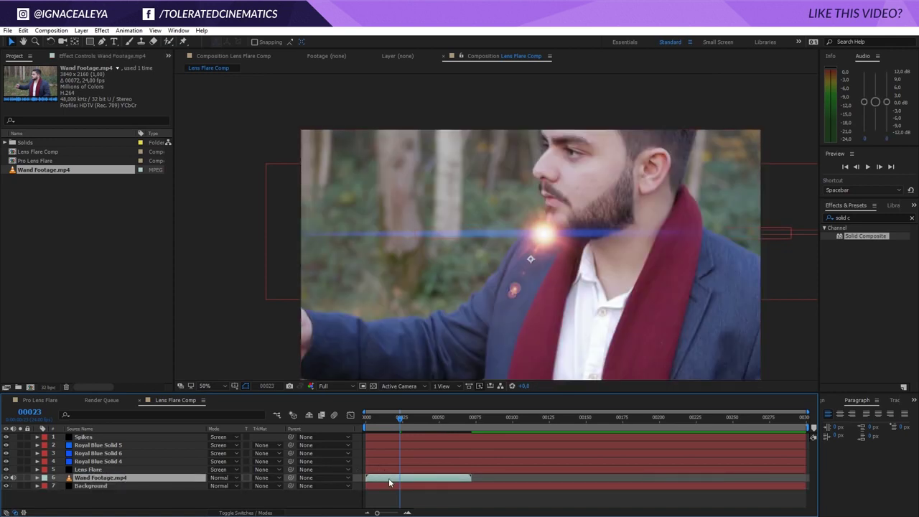
Set the scale of the Wand Footage.mp4 layer to 50%
text(s)
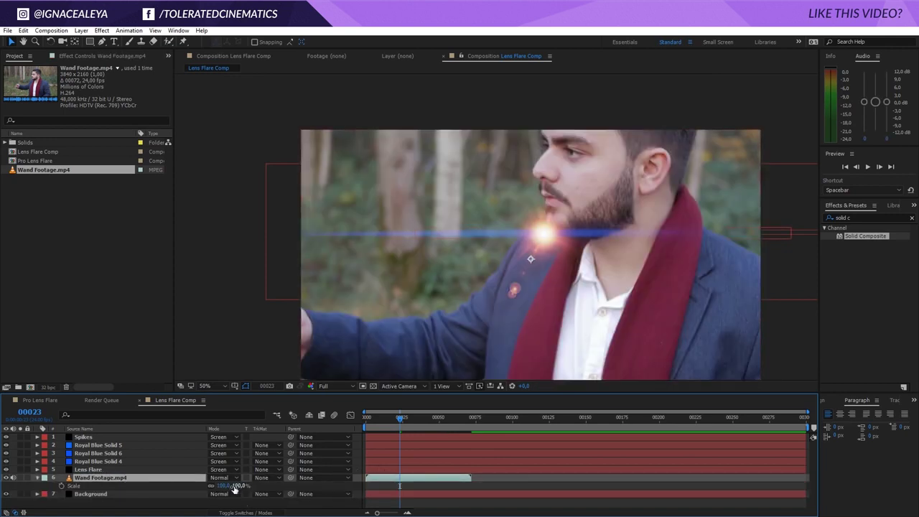
text(0)
key(Return)
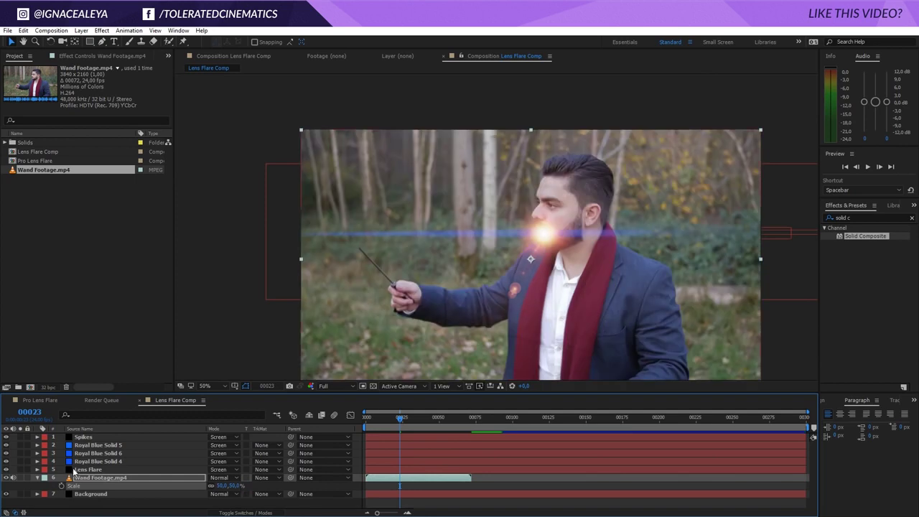
Move the Lens Flare effect's center onto the wand tip at 252, 490 and set its flare brightness to 75%
click(89, 470)
click(91, 56)
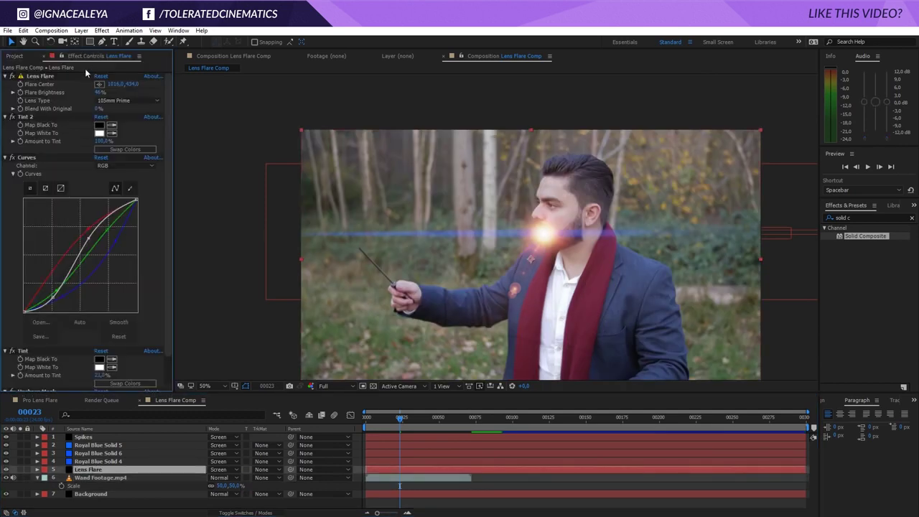
click(359, 247)
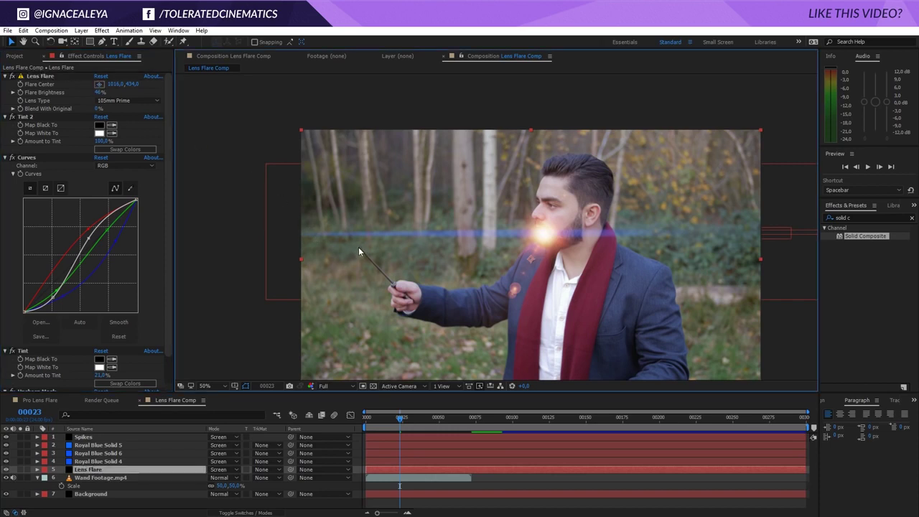
click(42, 84)
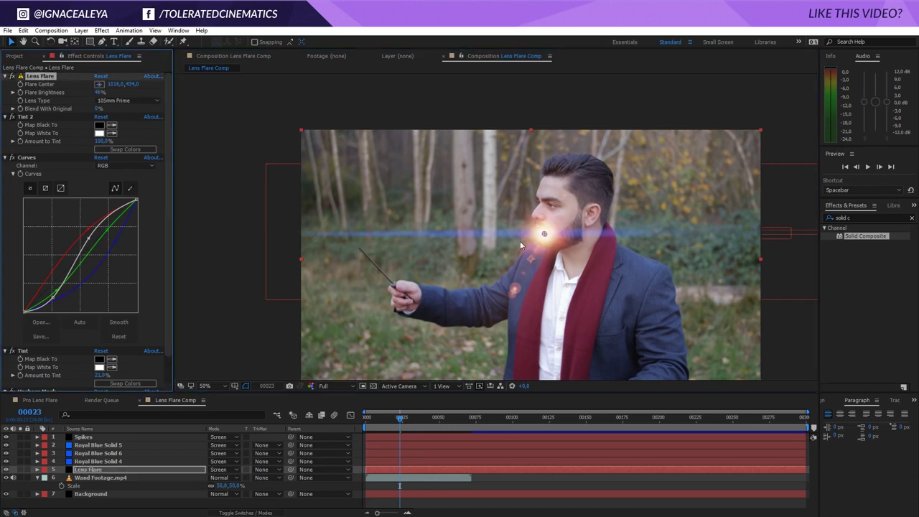
drag(546, 235, 361, 249)
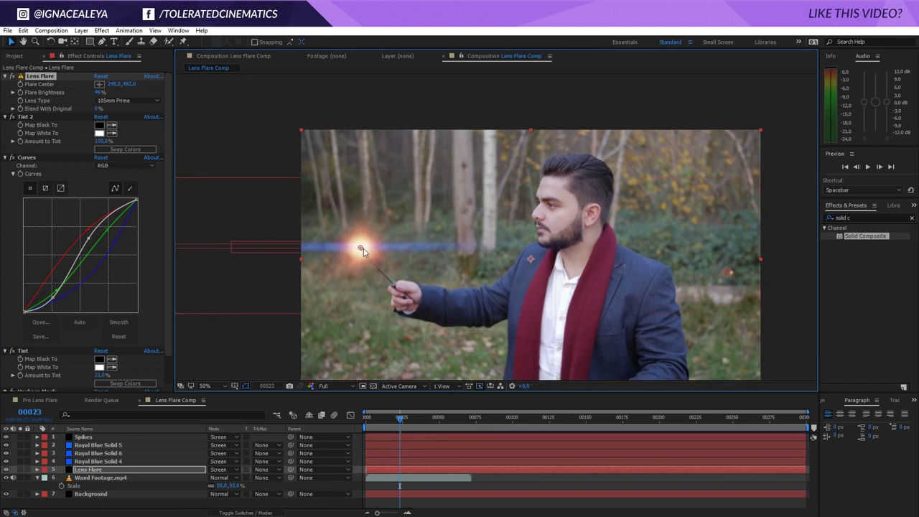
drag(361, 249, 363, 248)
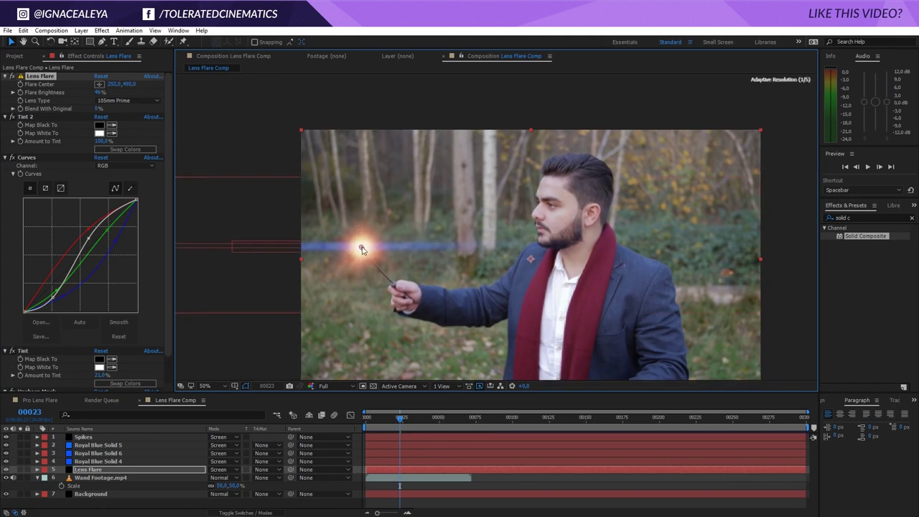
click(89, 471)
drag(96, 93, 116, 97)
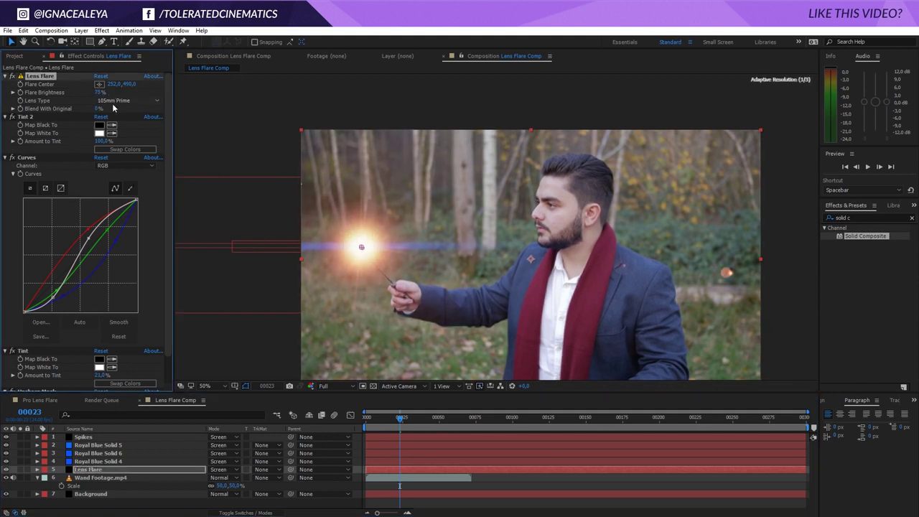
Raise the opacity of Royal Blue Solid 5 to 42% and the other two blue streaks to 16%, and stretch all three taller
click(108, 461)
shift+click(111, 445)
key(t)
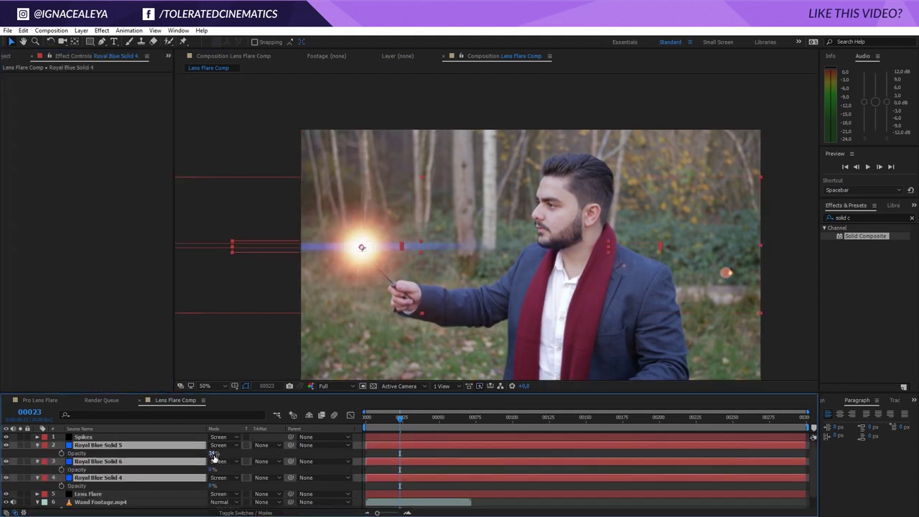
drag(214, 454, 243, 461)
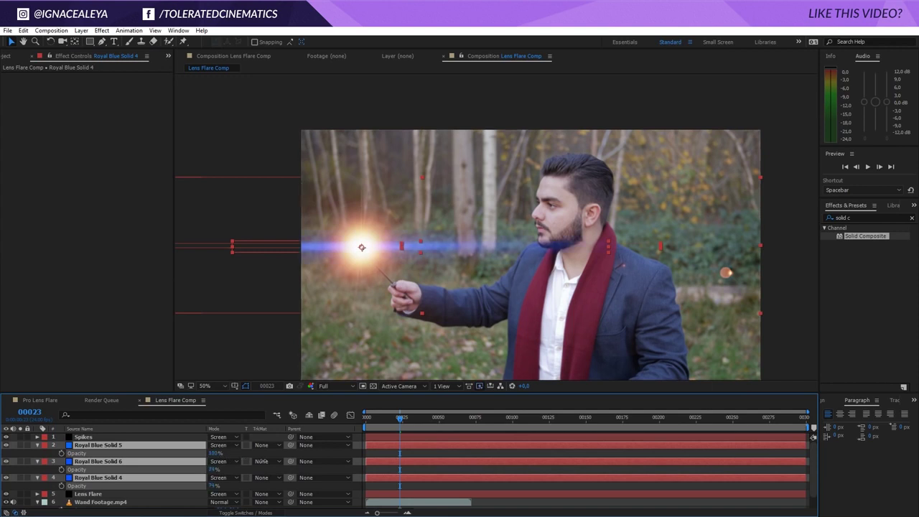
click(262, 461)
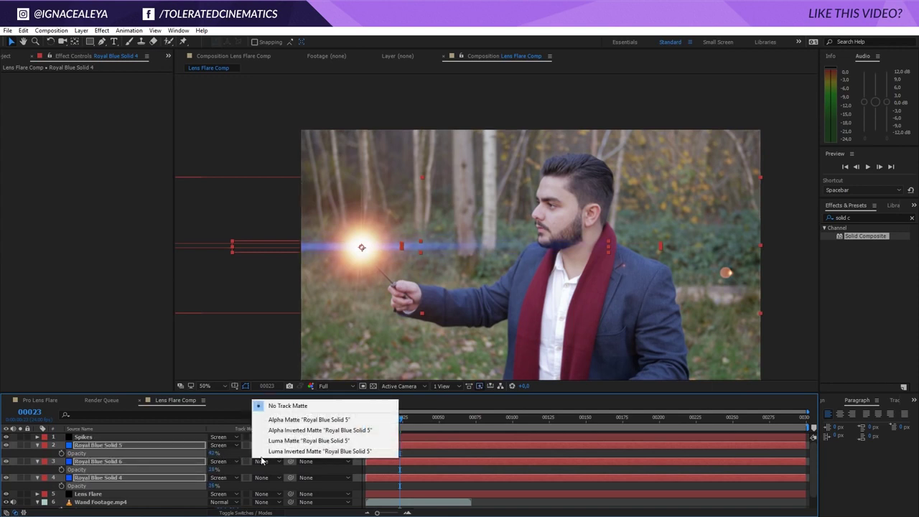
click(165, 453)
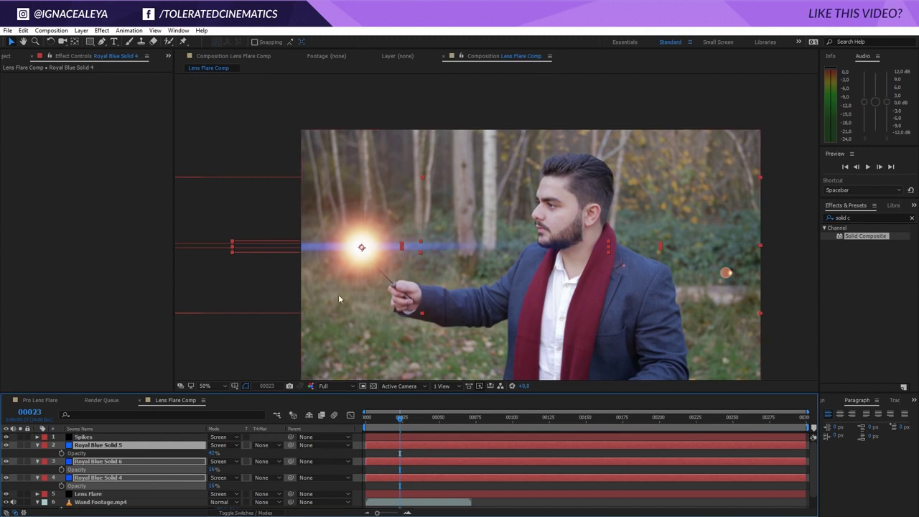
click(403, 244)
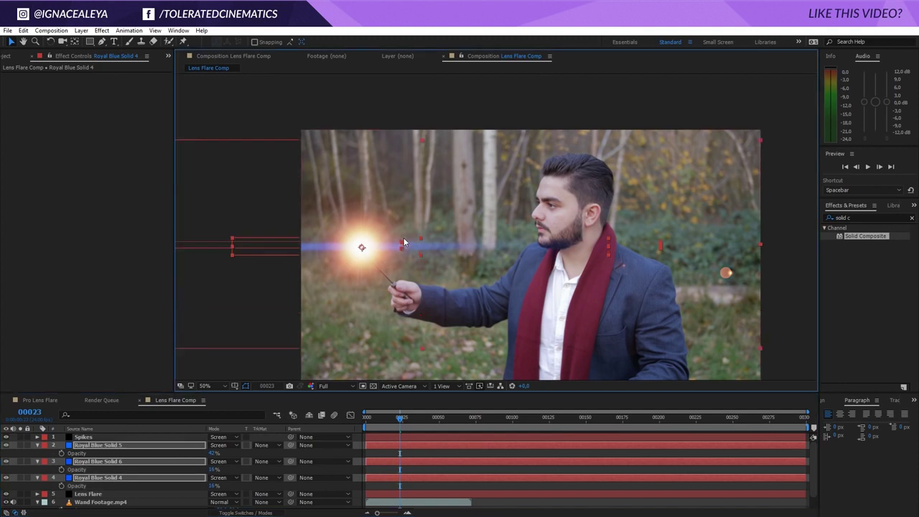
click(420, 452)
At frame 0, reposition the Lens Flare effect's center on the wand tip at 296, 480
drag(390, 420, 365, 420)
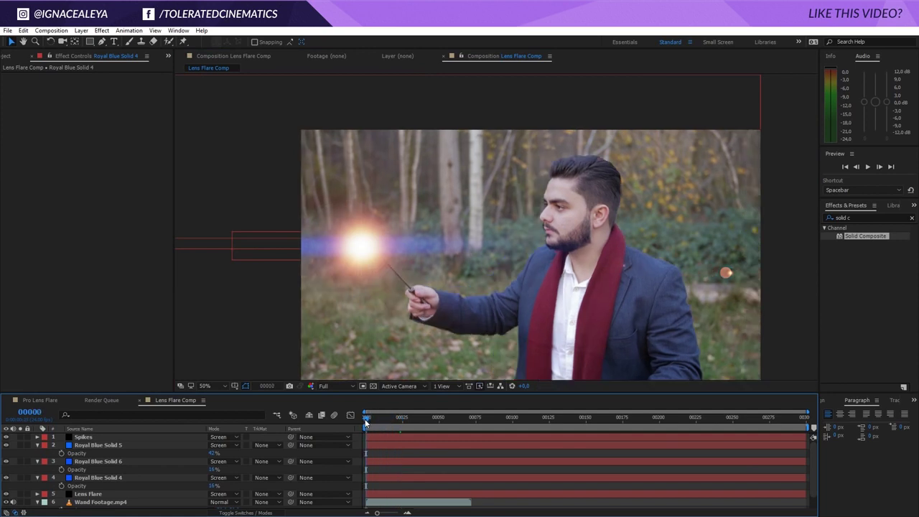
click(87, 494)
click(99, 84)
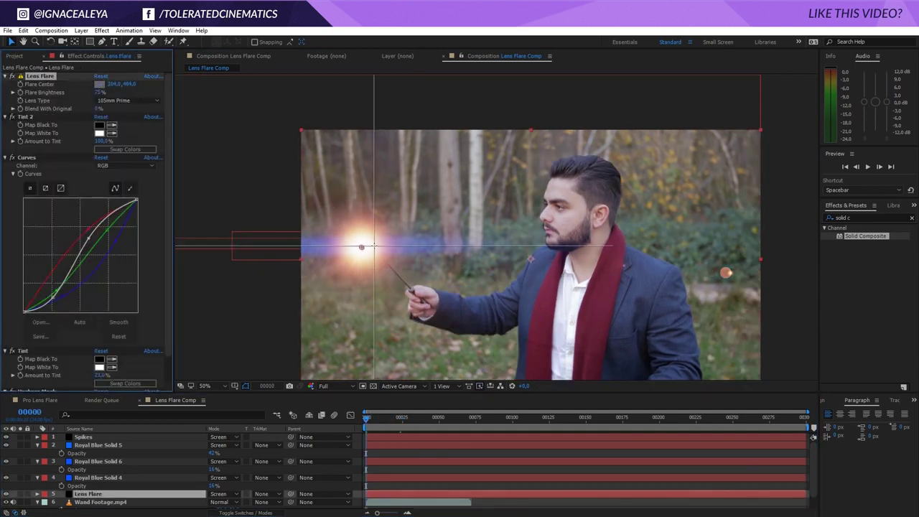
click(371, 248)
drag(371, 247, 372, 245)
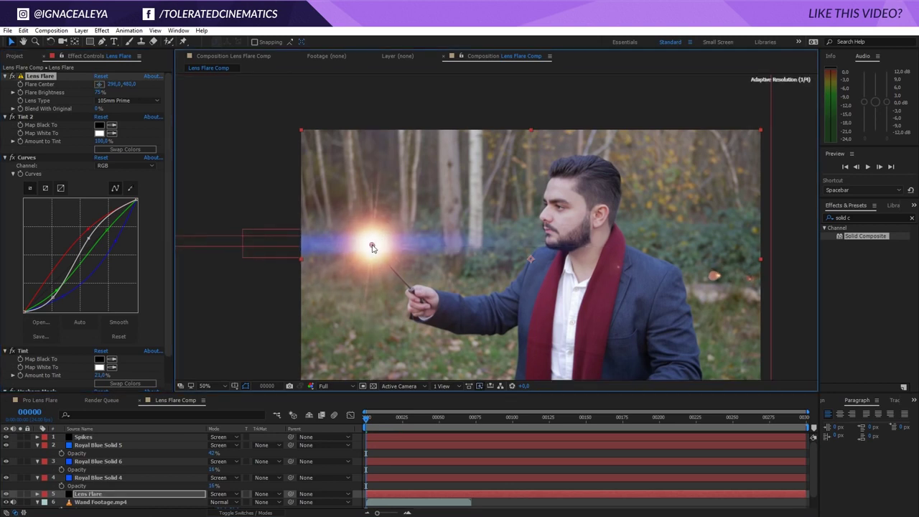
Find the Perfect Glow preset and apply it to the Lens Flare layer
click(853, 216)
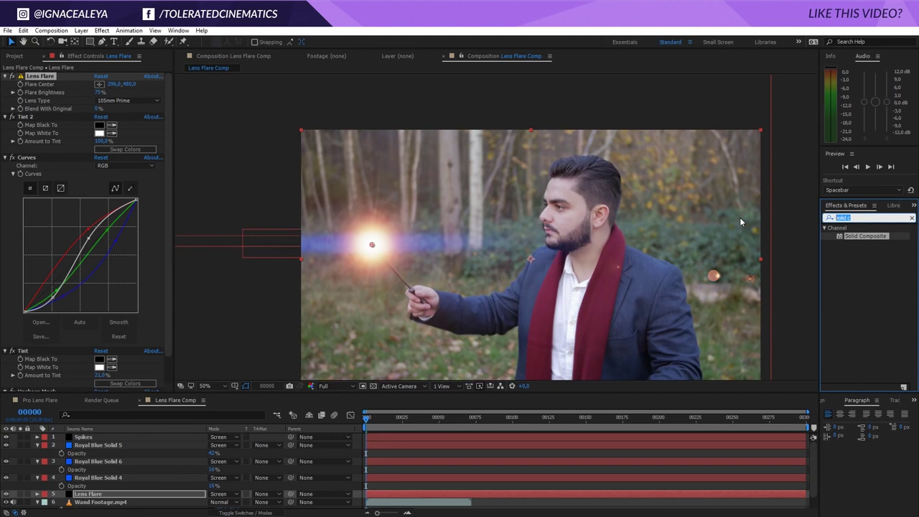
text(perfe)
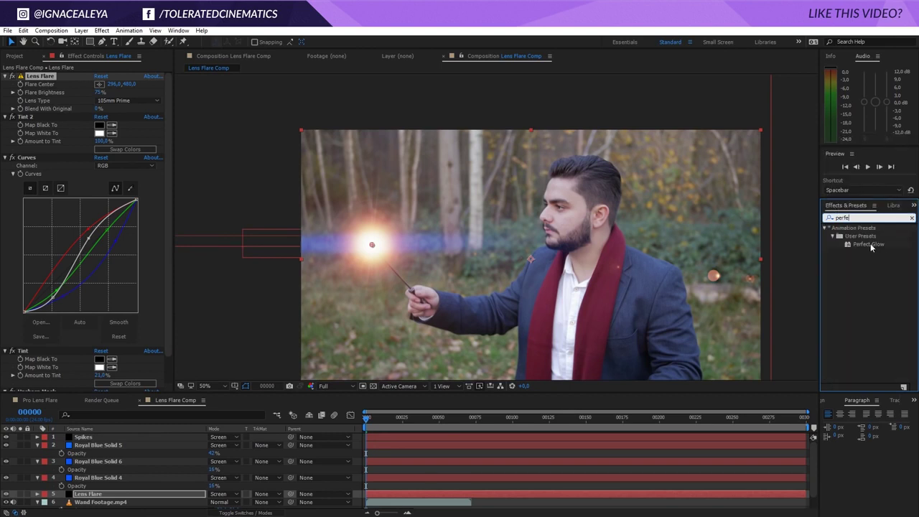
mouse_move(870, 245)
mouse_down()
mouse_move(763, 267)
mouse_move(237, 316)
mouse_move(101, 497)
mouse_move(135, 451)
mouse_move(823, 237)
mouse_move(869, 246)
mouse_up()
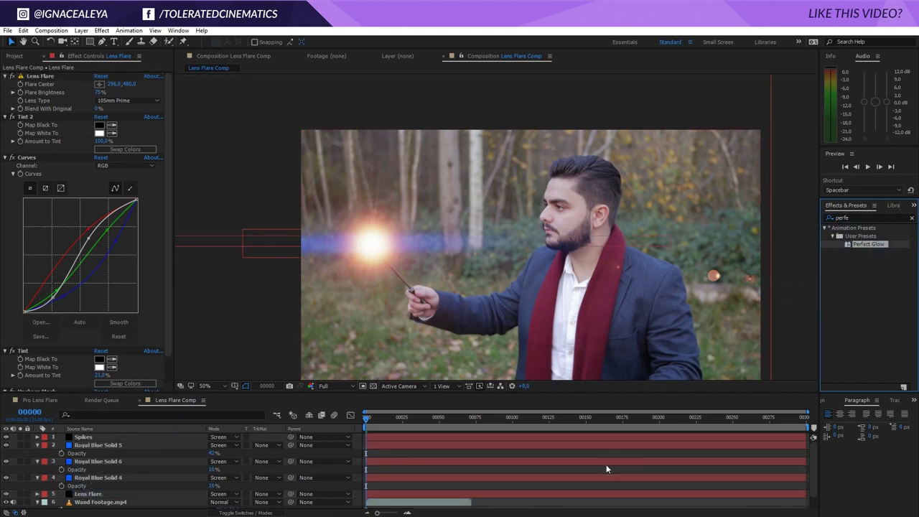
right_click(554, 503)
click(104, 497)
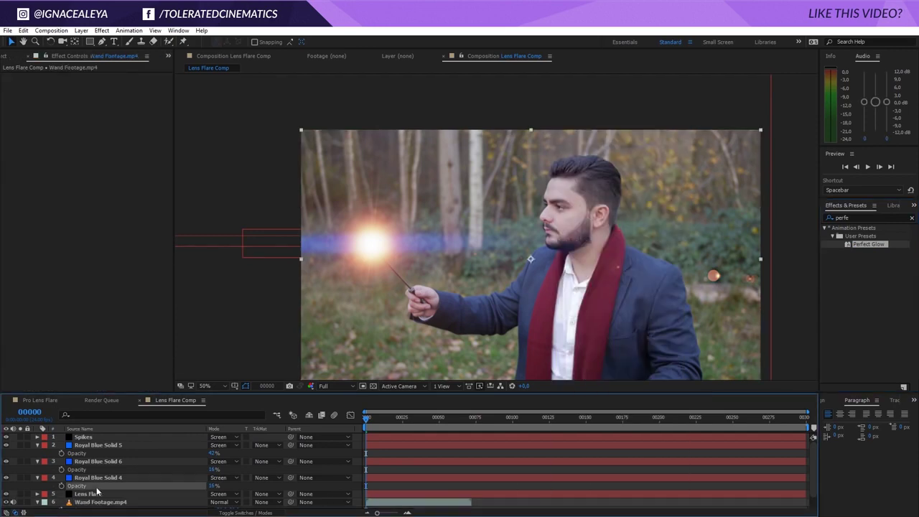
click(87, 494)
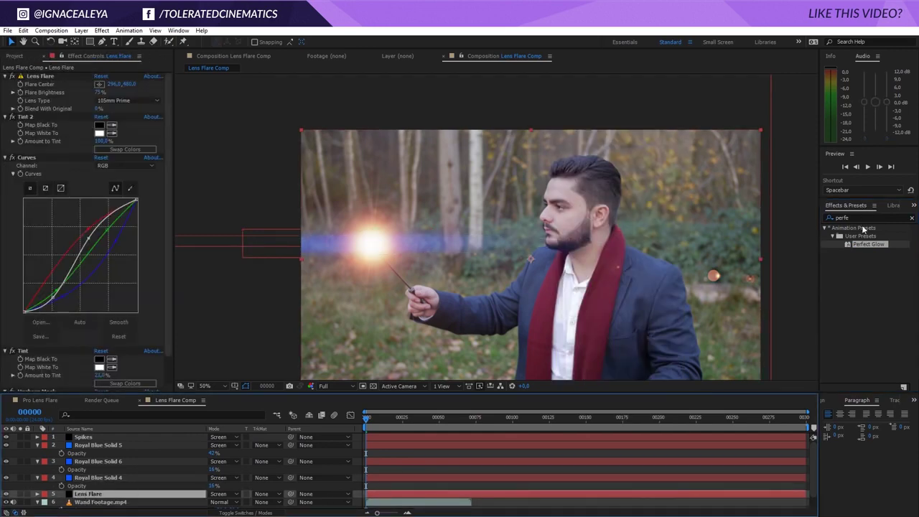
drag(867, 244, 139, 495)
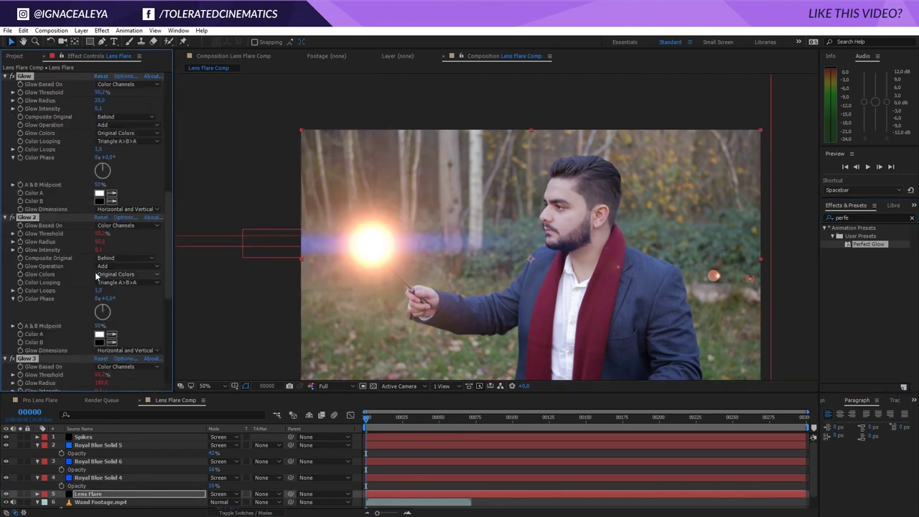
Adjust the first Glow effect to a radius of 47, an intensity of 0.3 and a threshold of 71.4%
drag(109, 242, 117, 242)
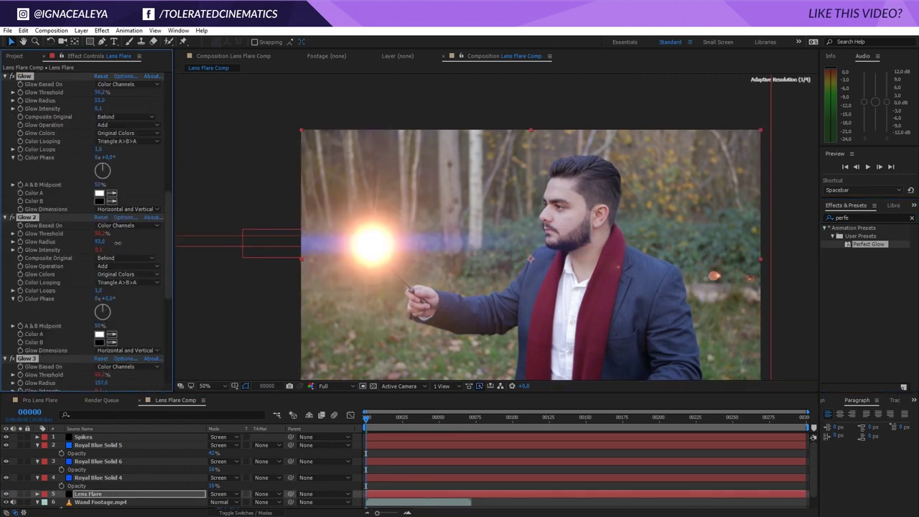
key(ctrl+z)
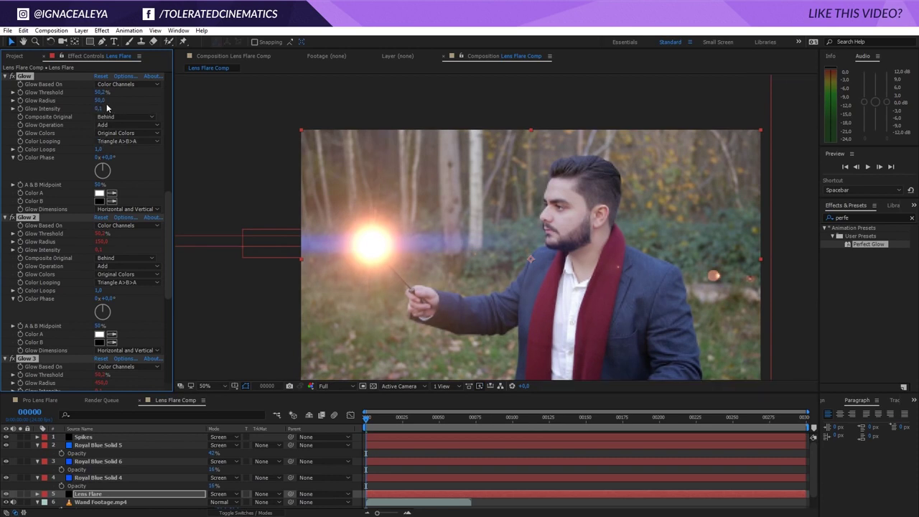
drag(107, 107, 129, 96)
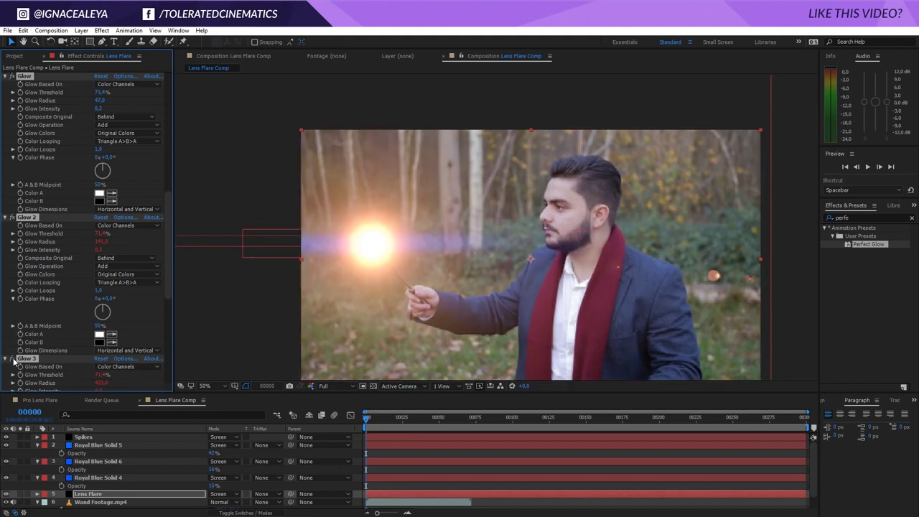
click(633, 505)
scroll(574, 330, down, 2)
scroll(573, 329, up, 2)
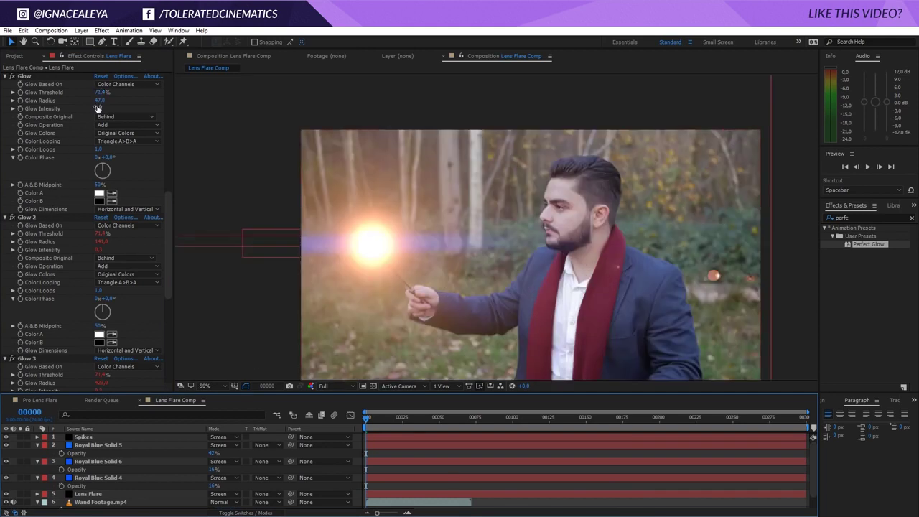
Set the first Glow's intensity to 0.1 and its glow colors to A & B Colors, with yellow for A and orange for B
drag(94, 109, 92, 113)
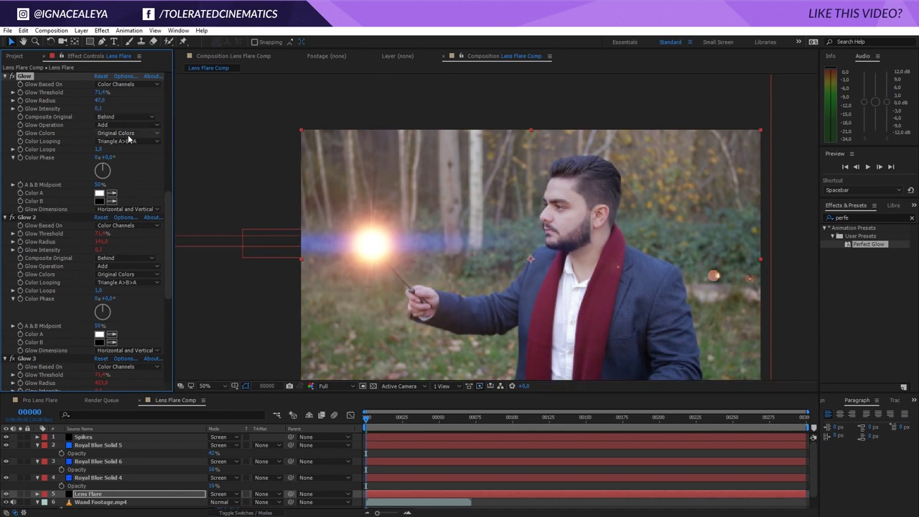
click(125, 133)
click(114, 152)
click(99, 193)
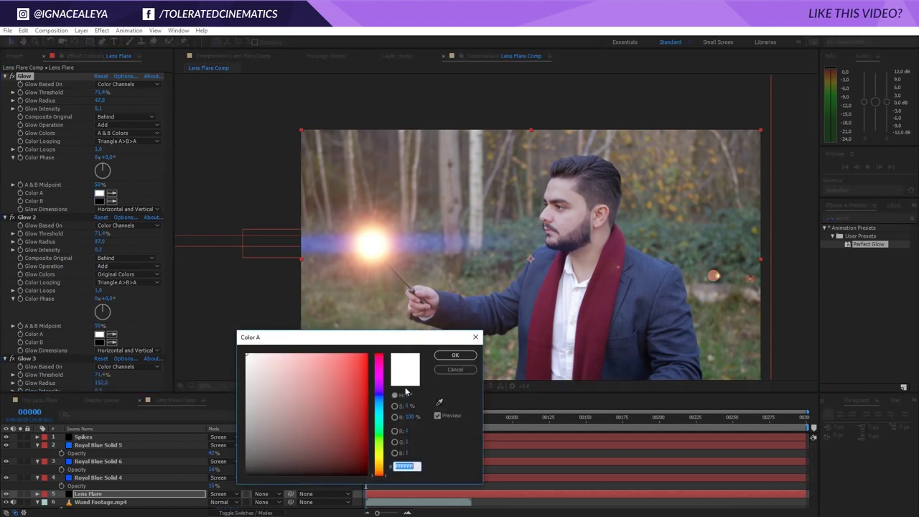
mouse_move(378, 471)
mouse_down()
mouse_move(381, 451)
mouse_move(379, 471)
mouse_up()
click(454, 355)
click(99, 201)
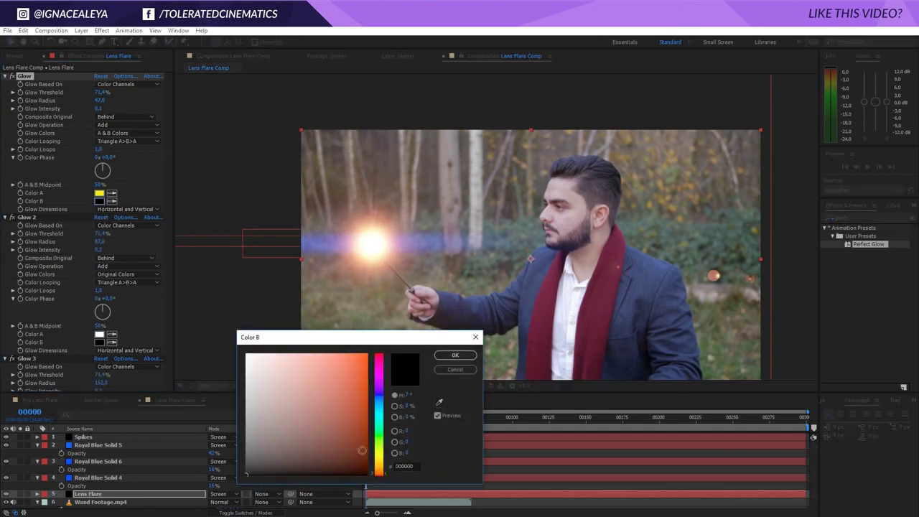
click(366, 355)
click(445, 357)
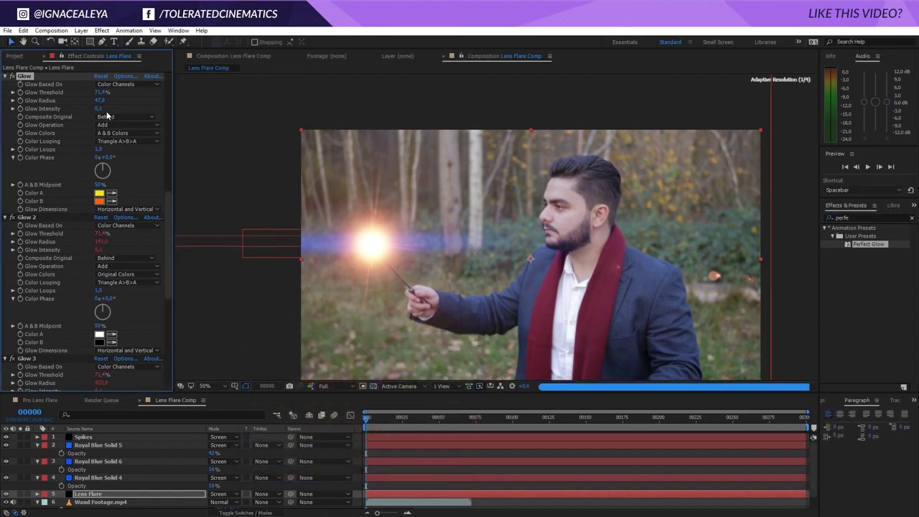
Set the first Glow's intensity to 0.5 and threshold to 79.6%, and collapse all four Glow effects
drag(120, 108, 109, 94)
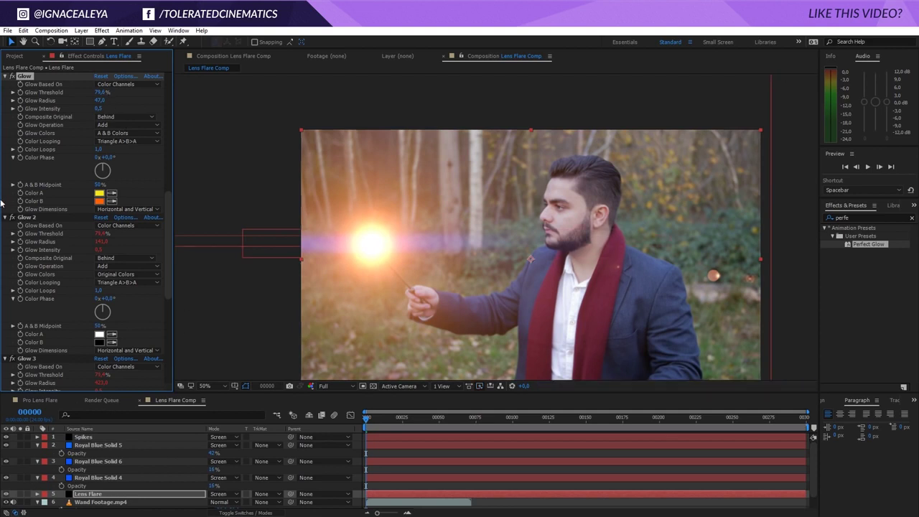
click(5, 76)
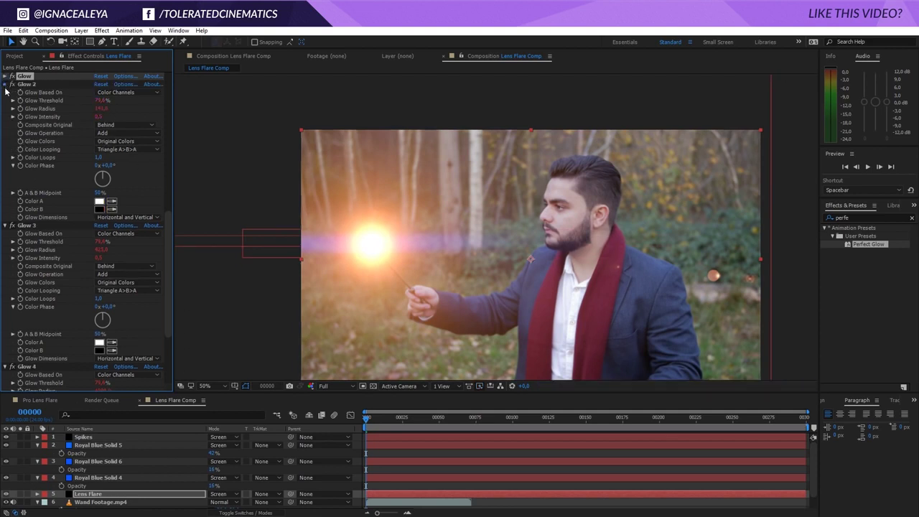
click(5, 84)
click(5, 92)
click(5, 112)
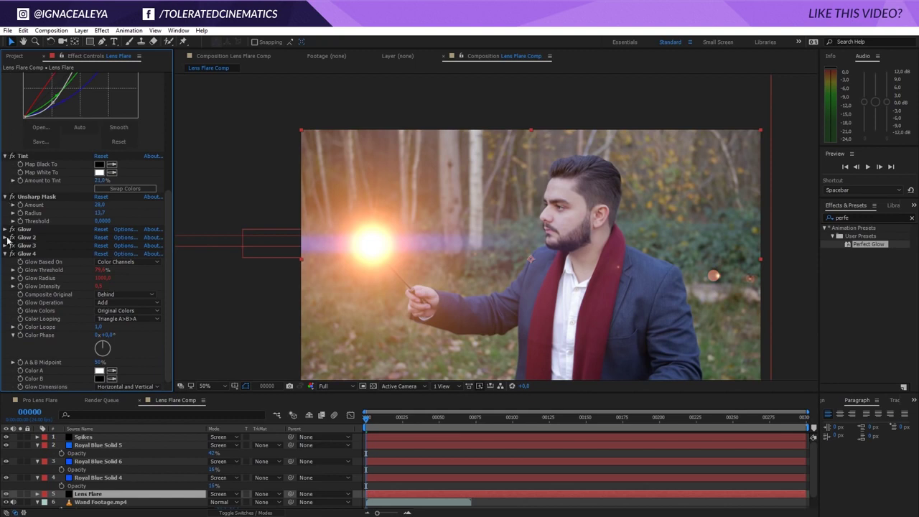
click(5, 254)
Turn the four Glow effects off and on together to compare the flare with and without them
click(28, 363)
shift+click(27, 387)
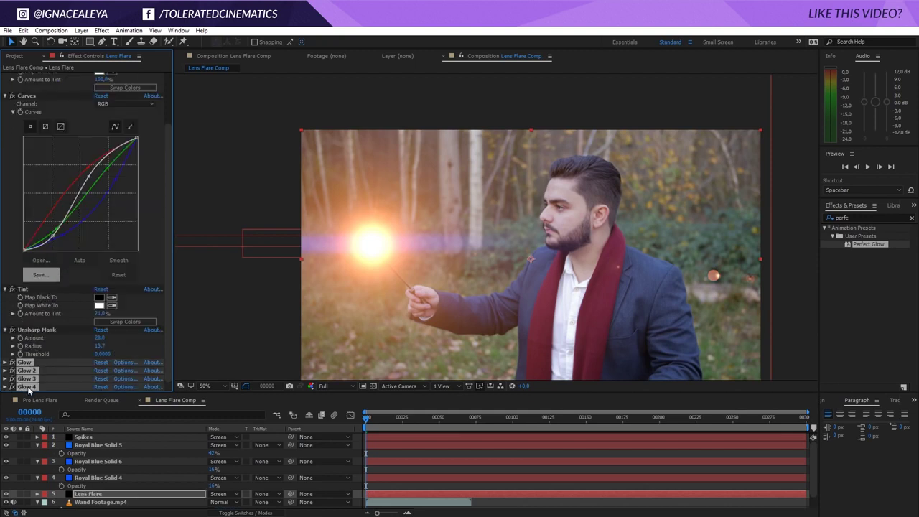
click(13, 388)
click(12, 387)
Duplicate the Wand Footage.mp4 layer and set the upper copy's blending mode to Screen
click(126, 502)
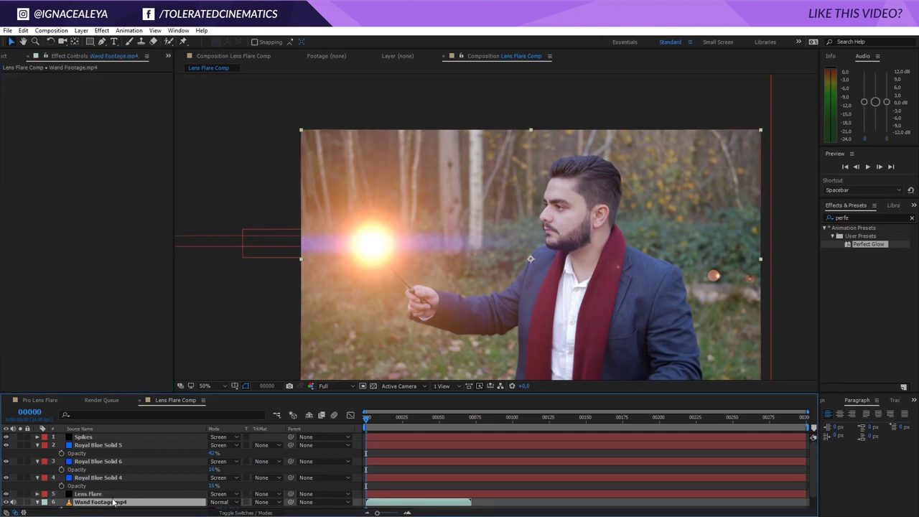
click(223, 502)
click(237, 201)
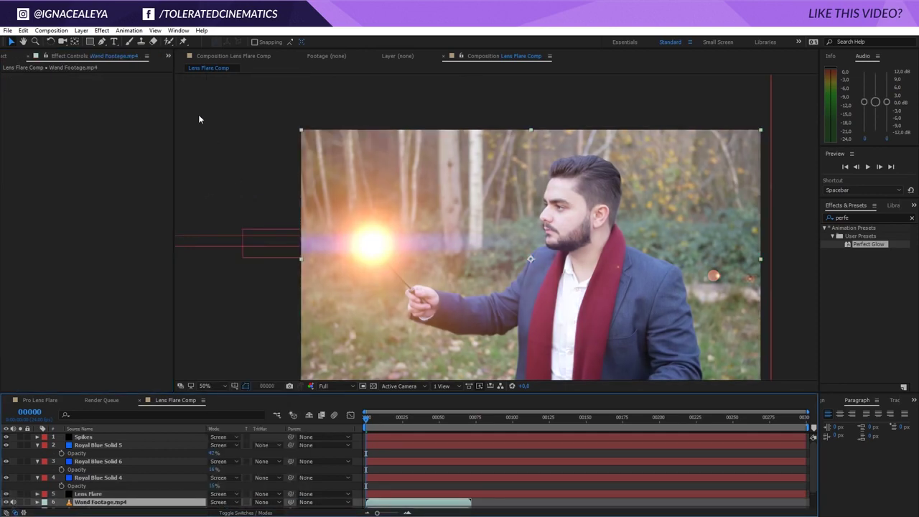
Draw a closed mask with the Pen tool around the man's face, chest and outstretched arm on the Screen footage layer, and feather it 207 pixels
click(101, 41)
click(557, 177)
drag(540, 209, 541, 230)
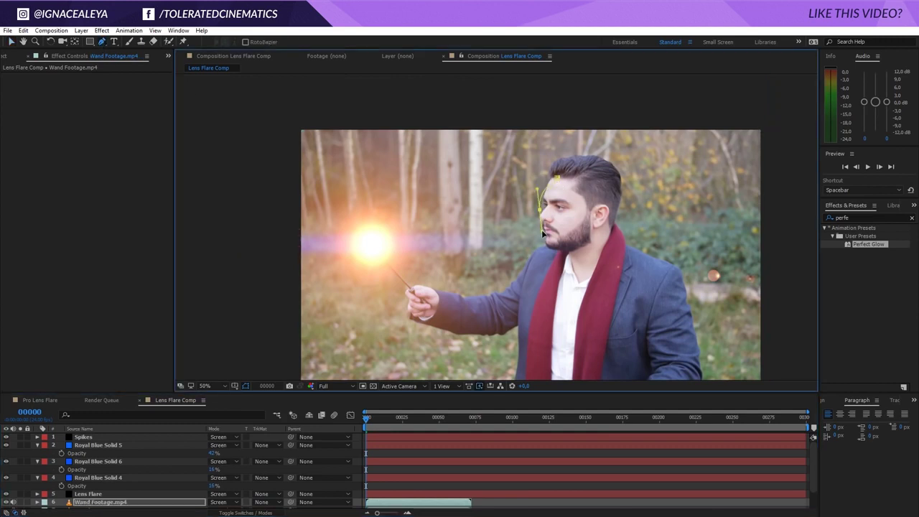
drag(533, 270, 511, 292)
drag(446, 298, 443, 298)
click(426, 315)
click(503, 329)
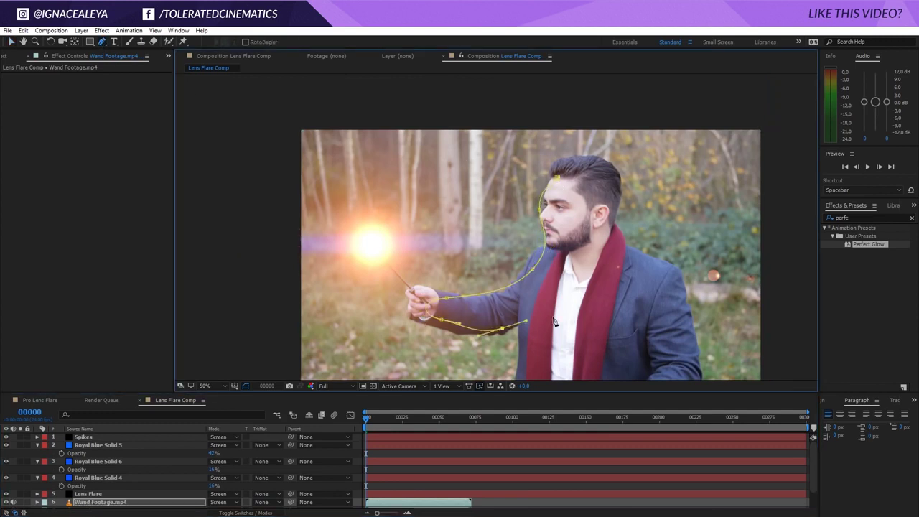
click(543, 365)
click(574, 339)
click(601, 250)
click(602, 226)
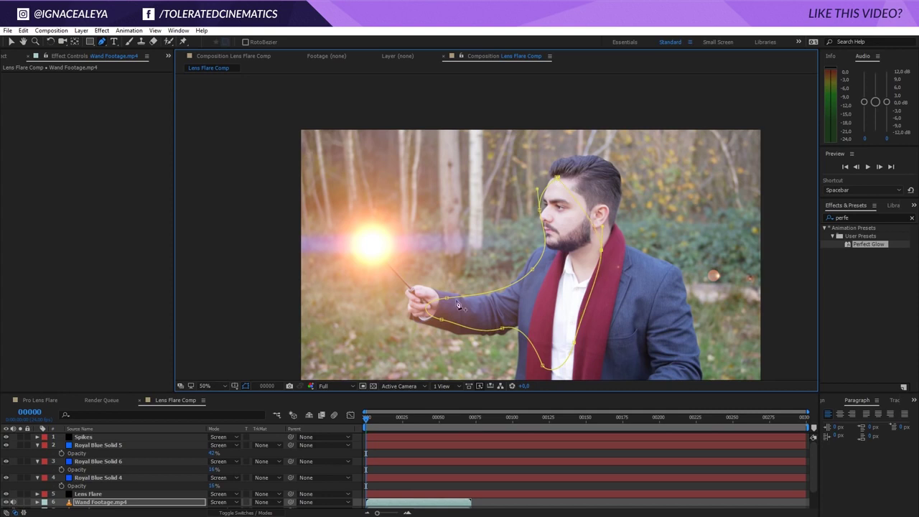
click(556, 178)
key(f)
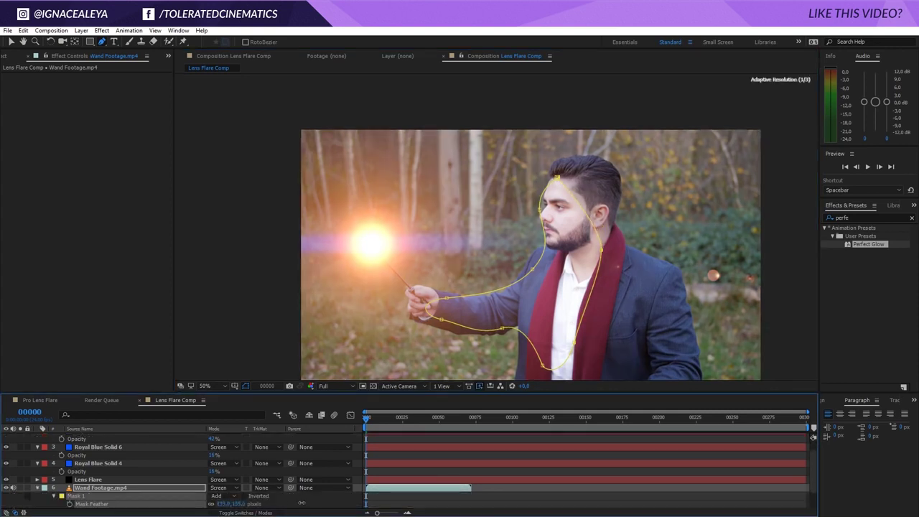
key(v)
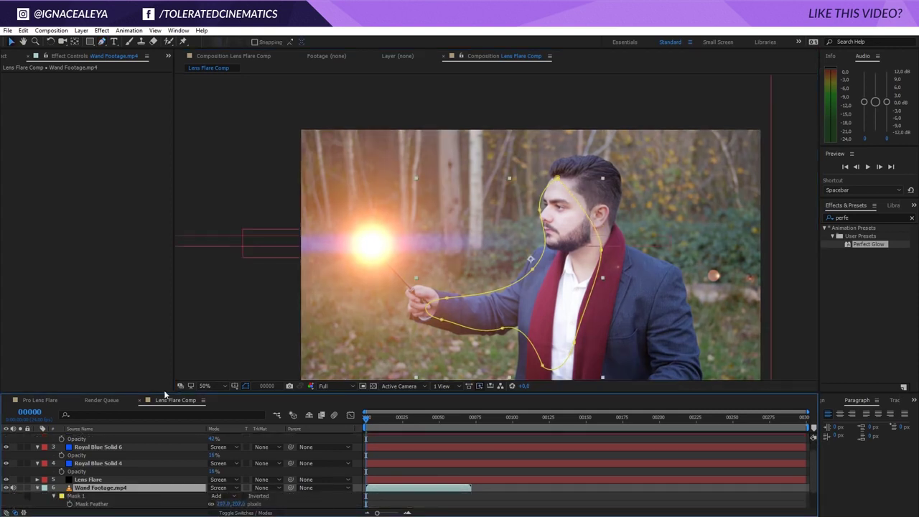
Add a Curves effect to the masked footage layer, raising the Red curve and lowering the Blue curve for a warm orange tint
click(101, 31)
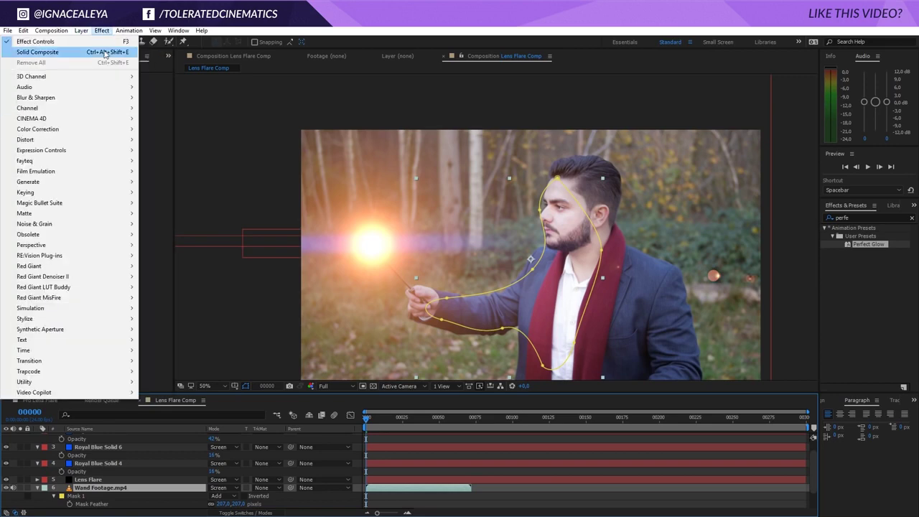
mouse_move(52, 129)
click(183, 319)
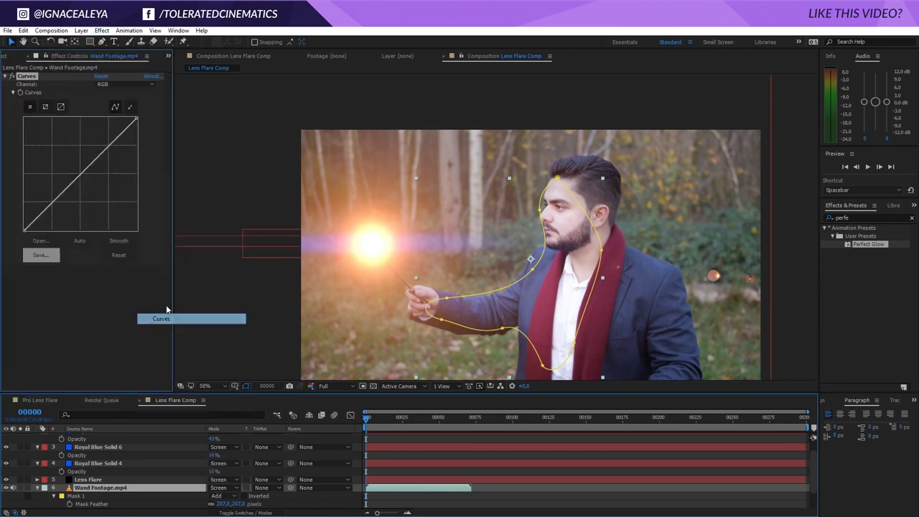
click(128, 85)
click(126, 105)
drag(94, 160, 104, 138)
click(128, 85)
click(119, 126)
Shape the RGB curve into a gentle S, lowering the shadows and lifting the highlights, and deselect the layer
click(128, 85)
click(122, 96)
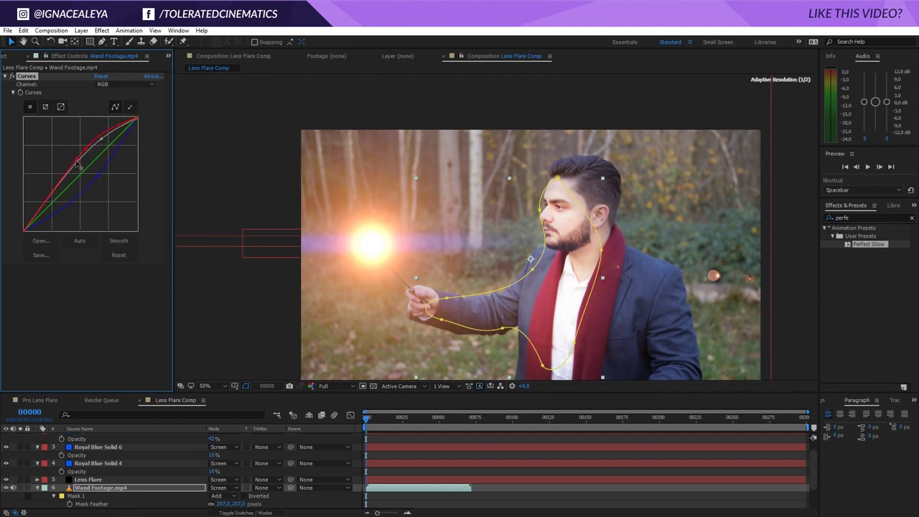
drag(73, 163, 61, 205)
click(127, 85)
click(118, 94)
drag(102, 136, 102, 145)
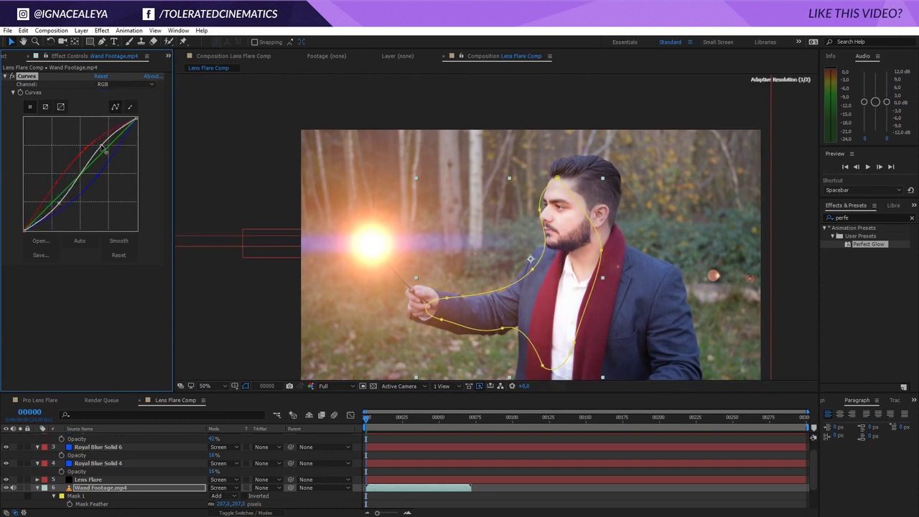
click(489, 494)
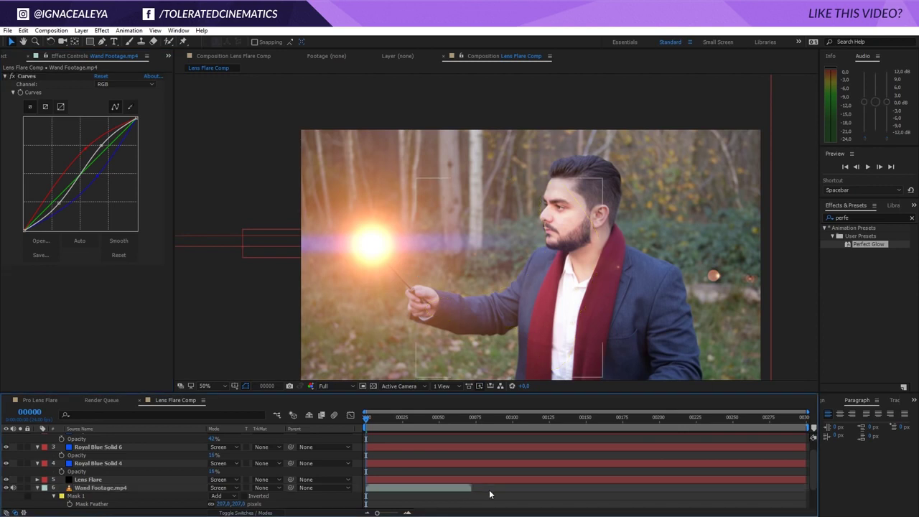
Hide and show the masked Wand Footage.mp4 layer to compare the interactive light, and collapse the properties of all layers
click(5, 488)
click(5, 488)
click(6, 488)
click(6, 488)
key(u)
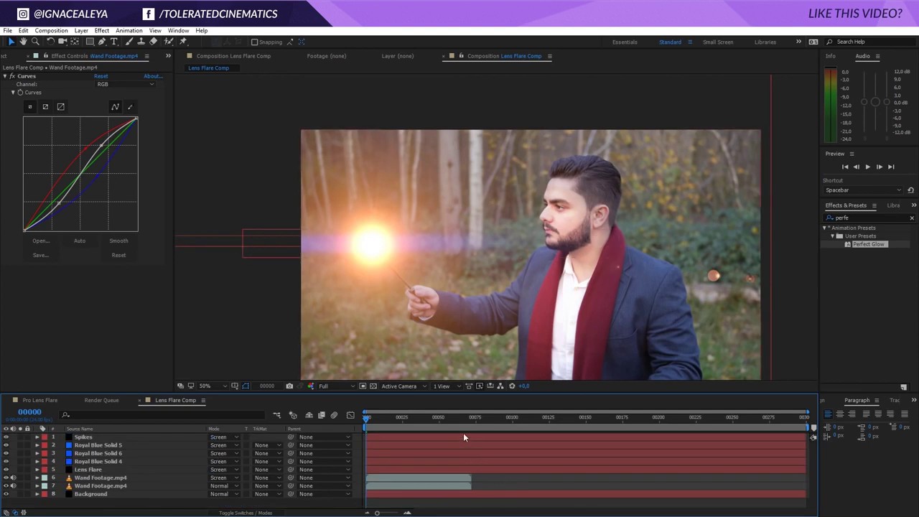